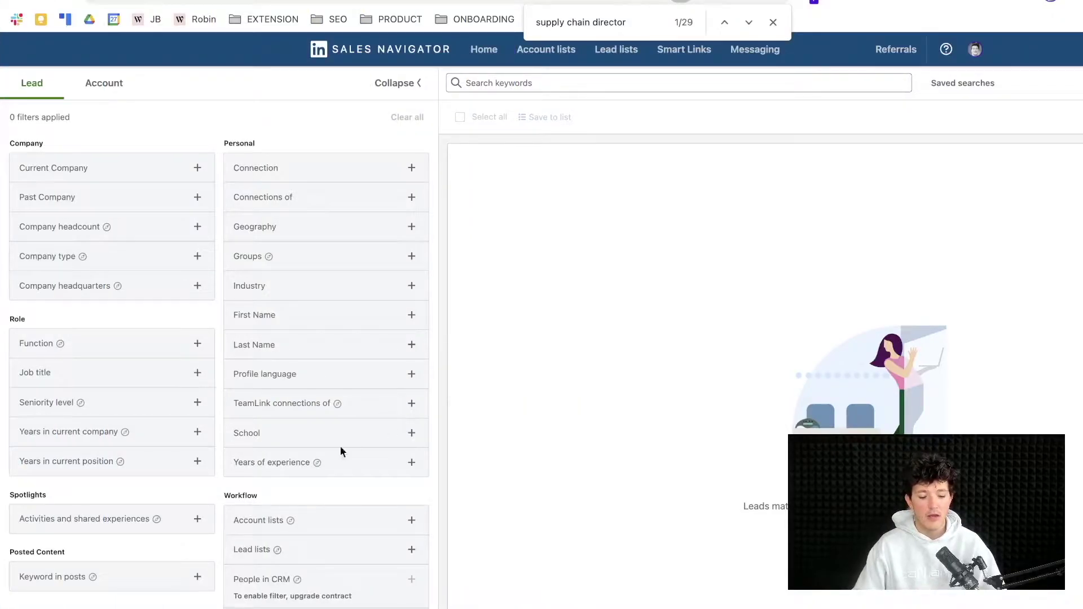
Add Supply Chain Director as a job title filter.
click(131, 377)
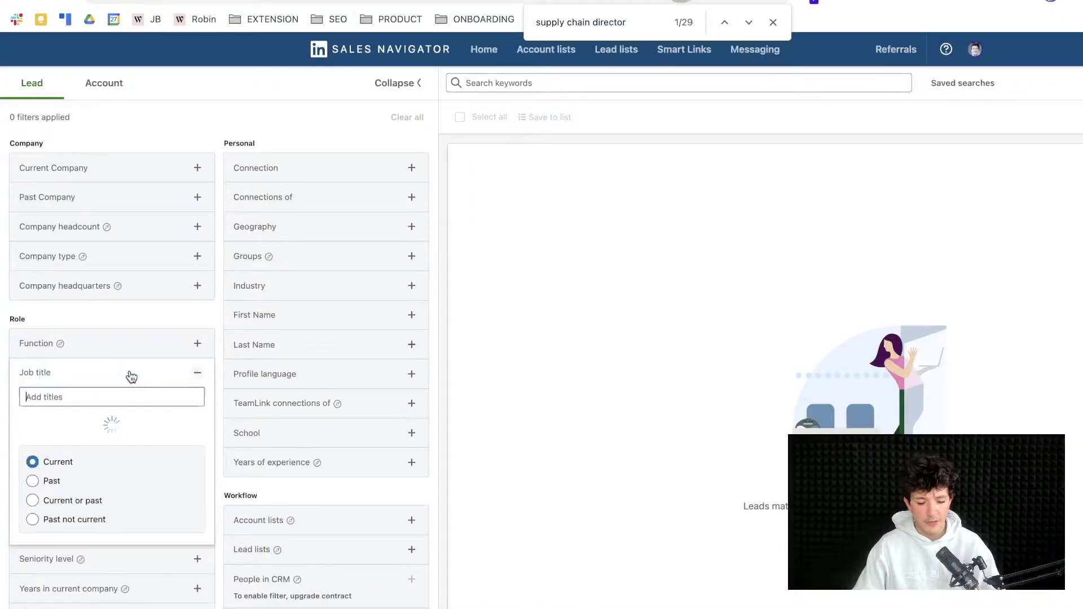
text(Supply c)
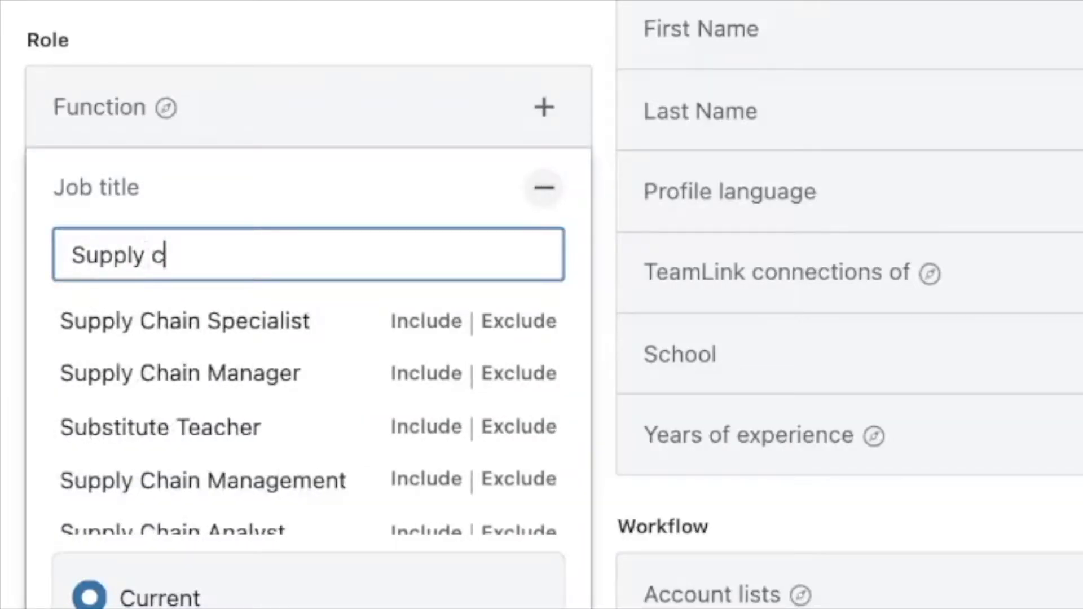
key(BackSpace)
text(Chain Director)
key(Return)
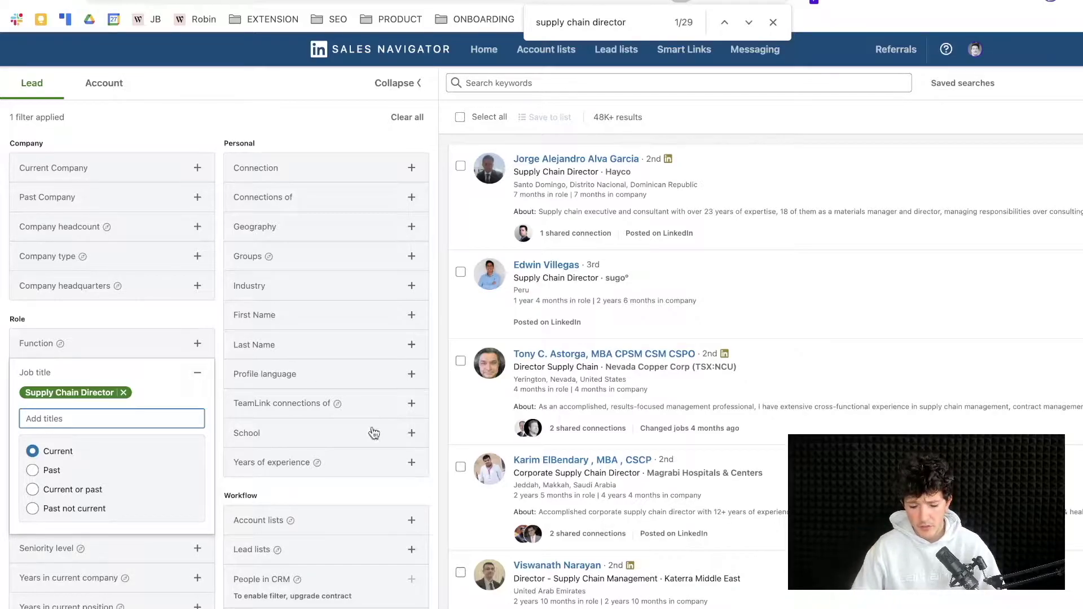
Browse the 48K+ supply chain lead results and collapse the Job title box.
scroll(615, 342, down, 15)
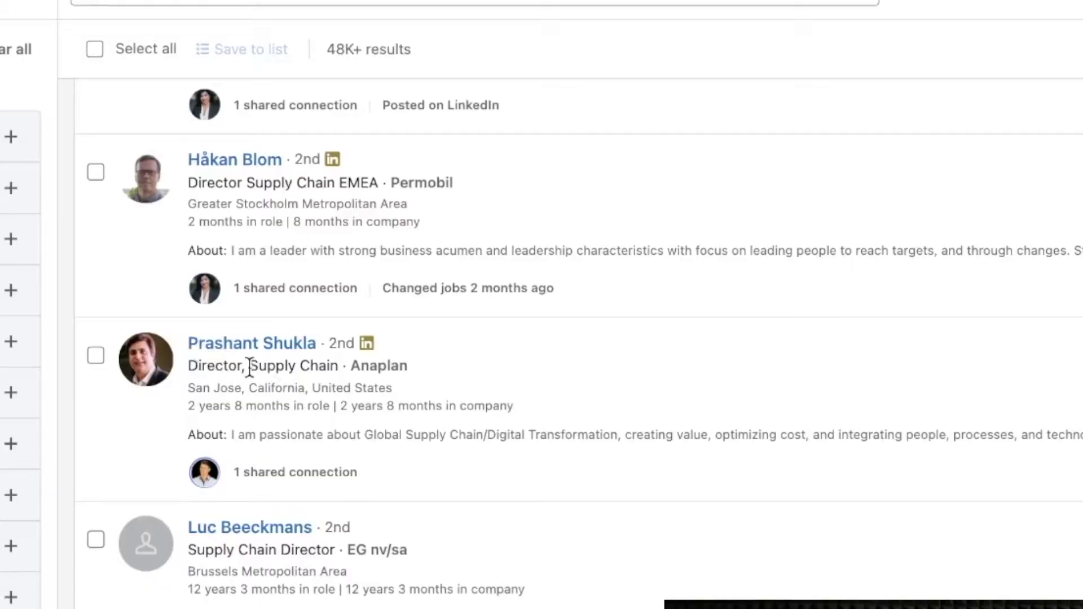
scroll(327, 423, down, 4)
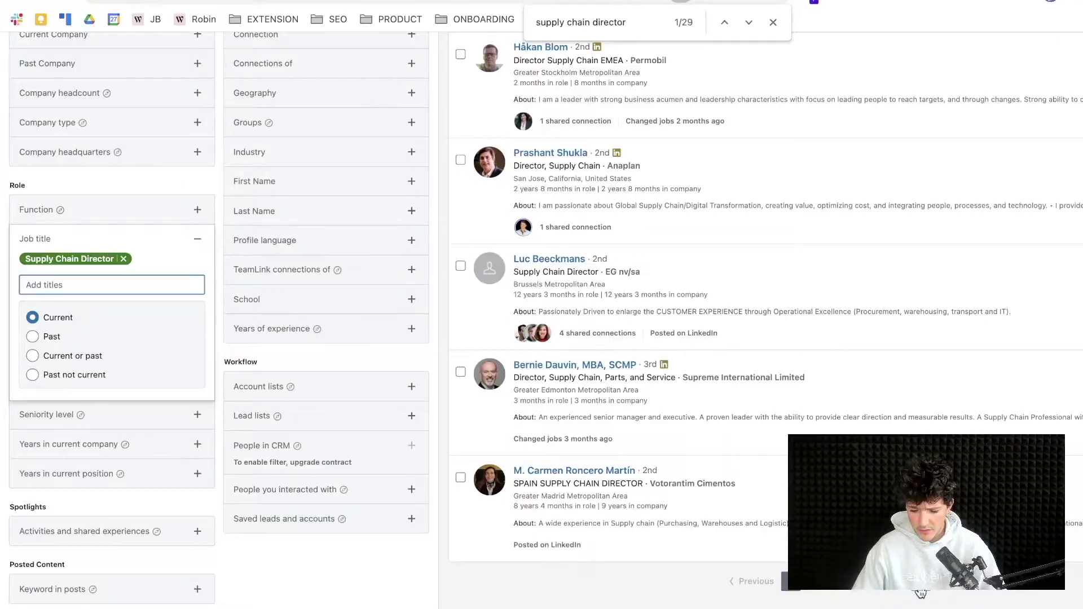
click(638, 455)
scroll(642, 358, up, 2)
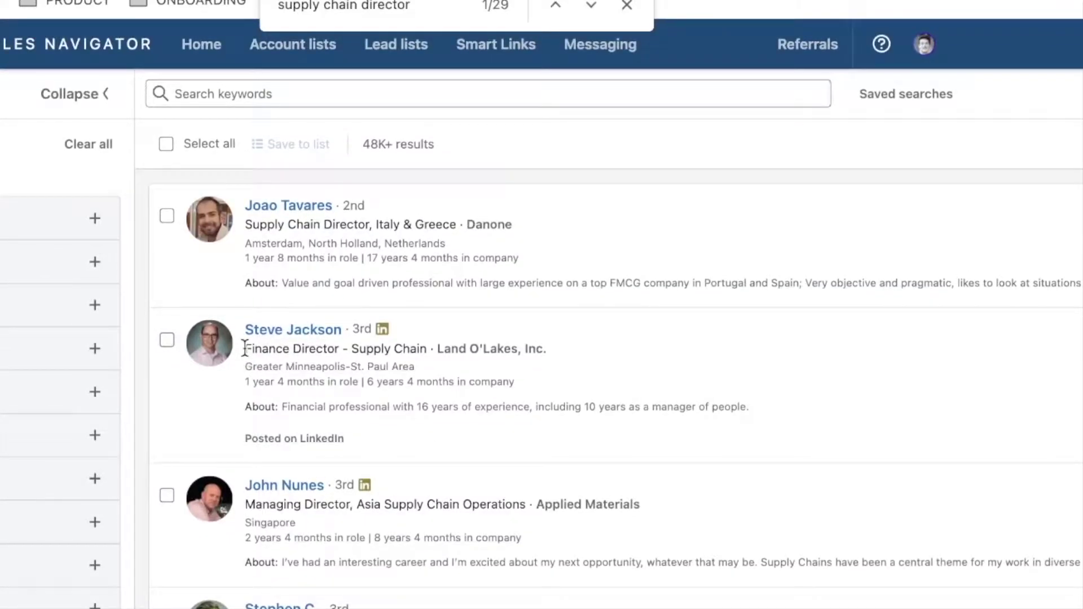
drag(243, 348, 446, 347)
scroll(277, 321, down, 3)
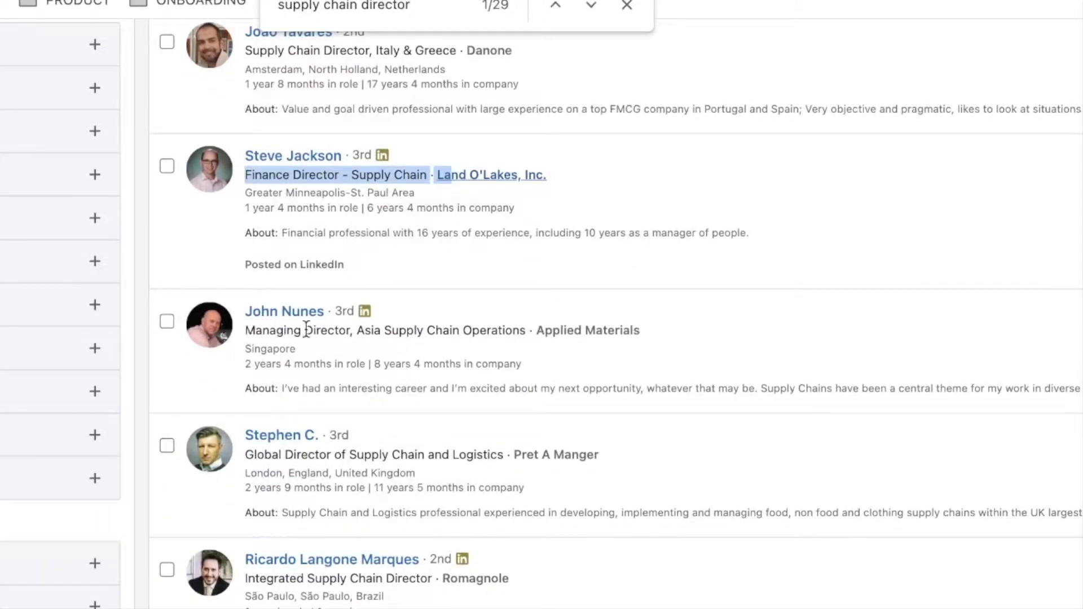
scroll(314, 373, down, 1)
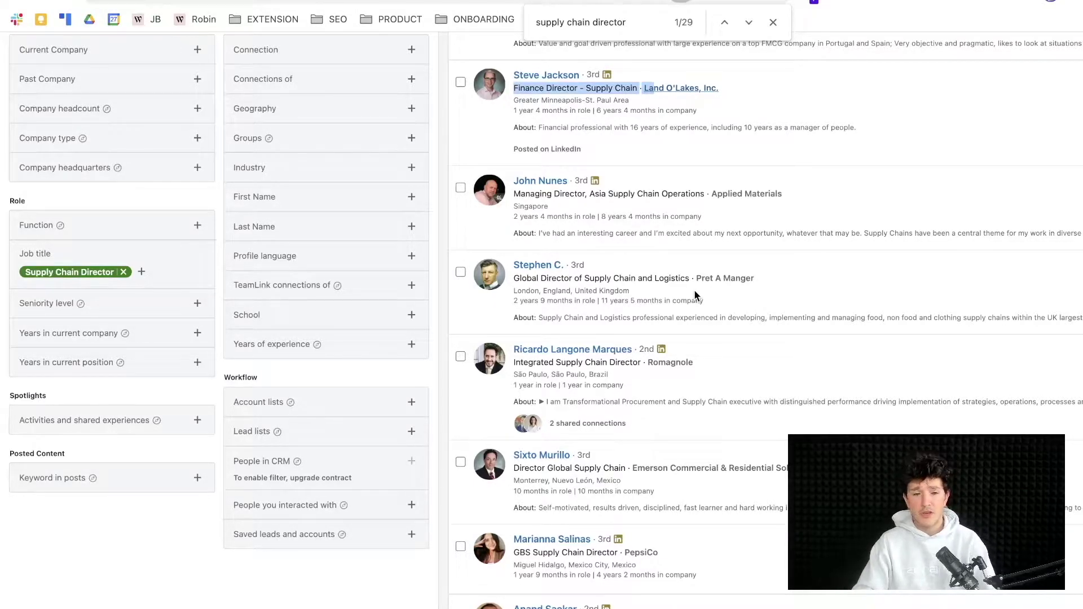
Replace the title filter with the exact phrase "Supply Chain Director" in quotes.
mouse_move(83, 280)
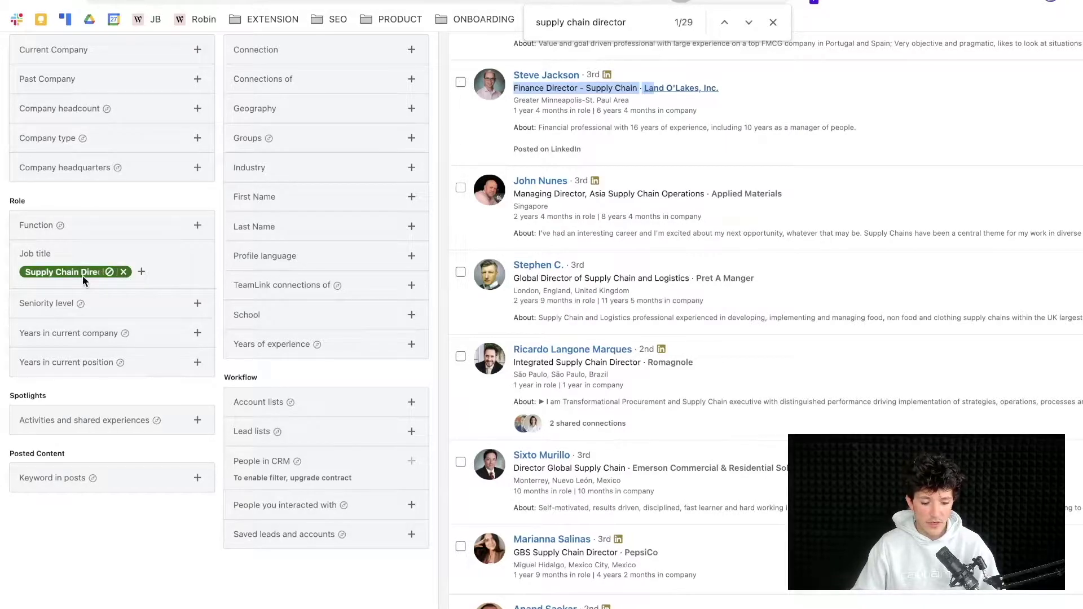
click(74, 263)
text("Supply )
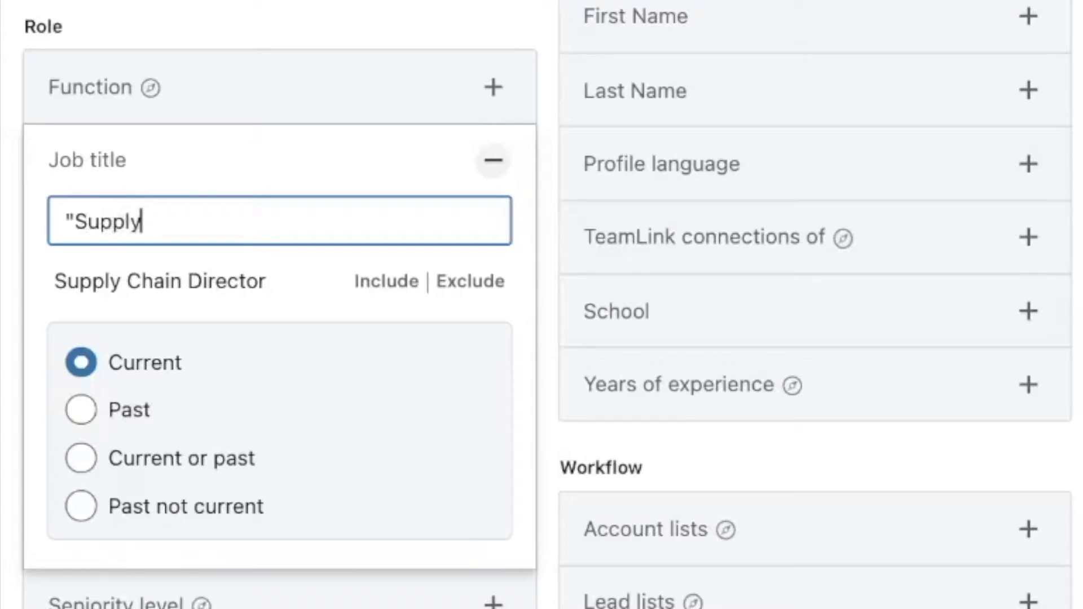
text(Chain)
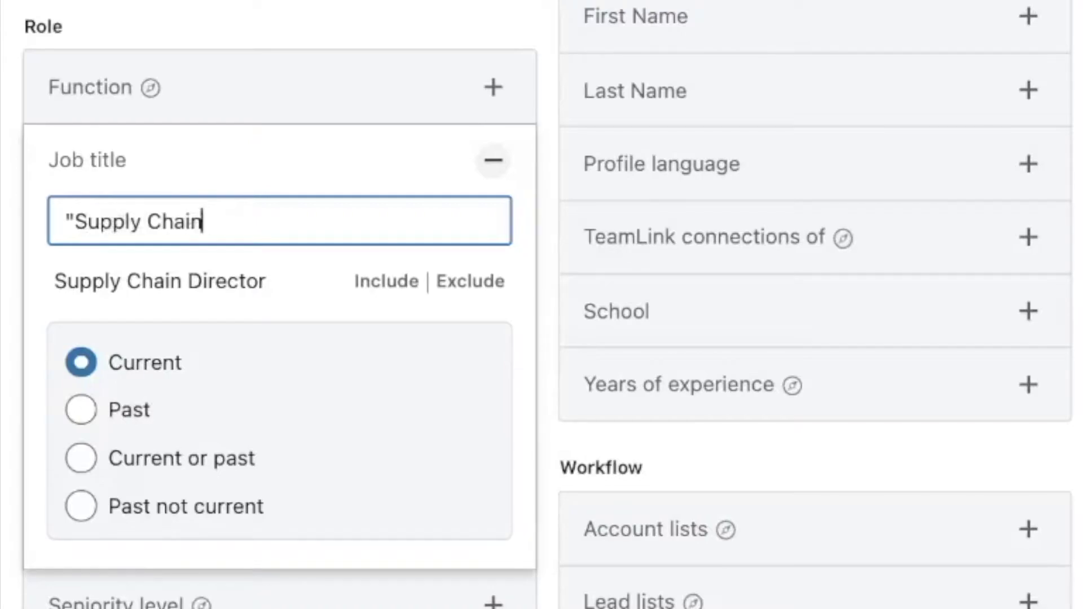
text( Director")
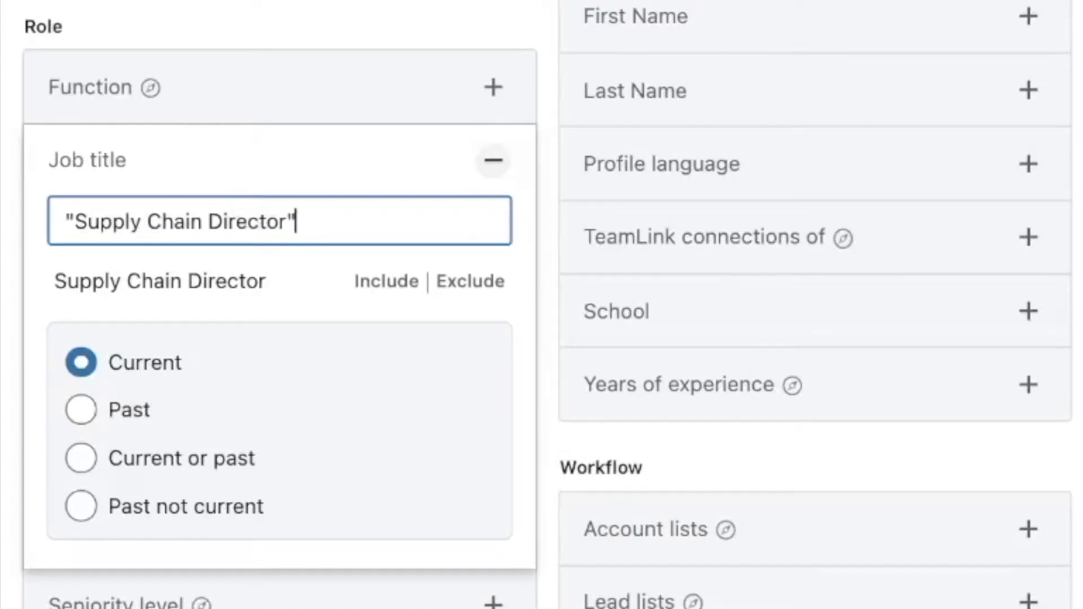
key(Return)
Check the 10K+ results for supply chain director matches with the in-page Find.
scroll(537, 289, up, 3)
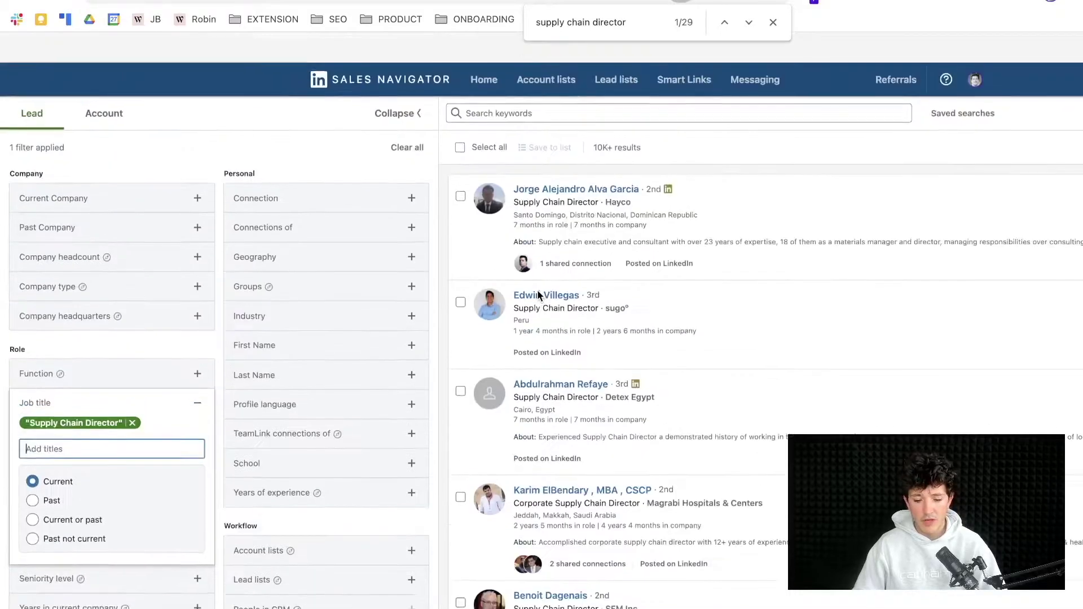
scroll(537, 290, down, 1)
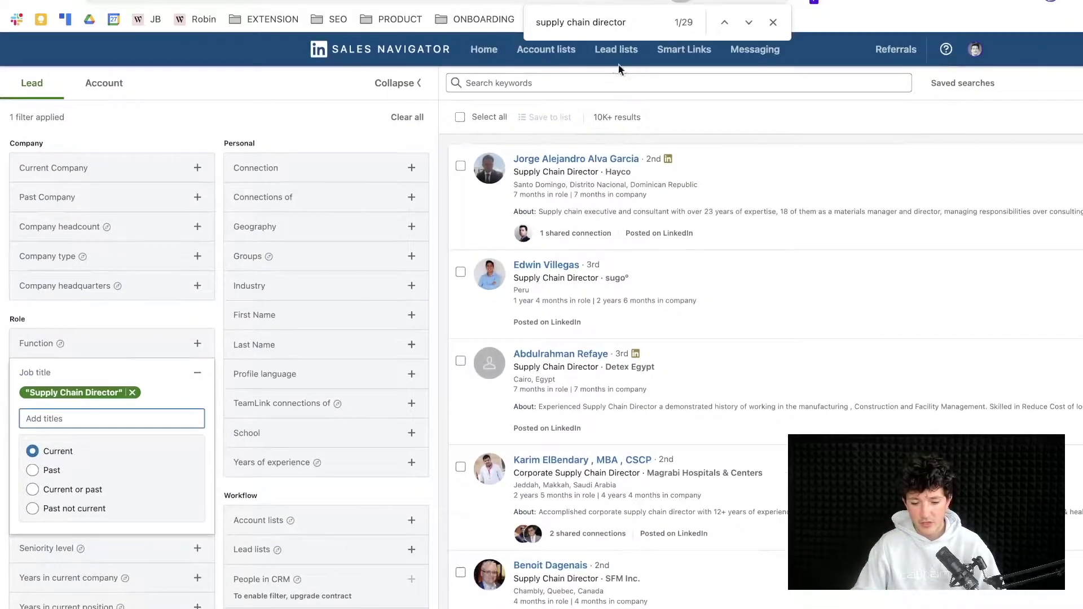
scroll(663, 266, down, 10)
click(647, 33)
key(Return)
scroll(698, 256, down, 10)
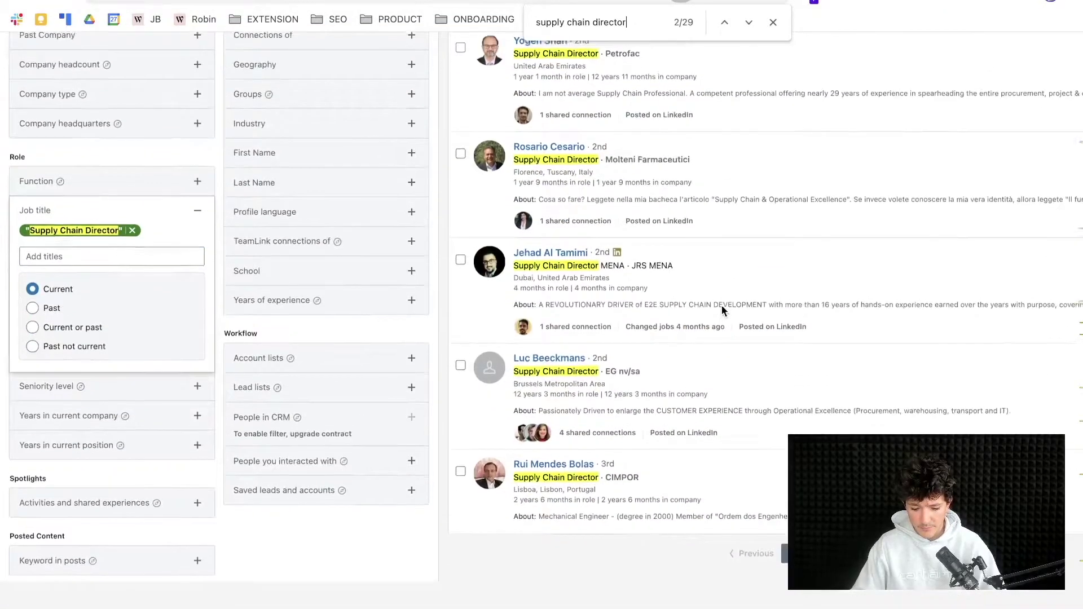
scroll(695, 298, down, 10)
scroll(650, 390, up, 2)
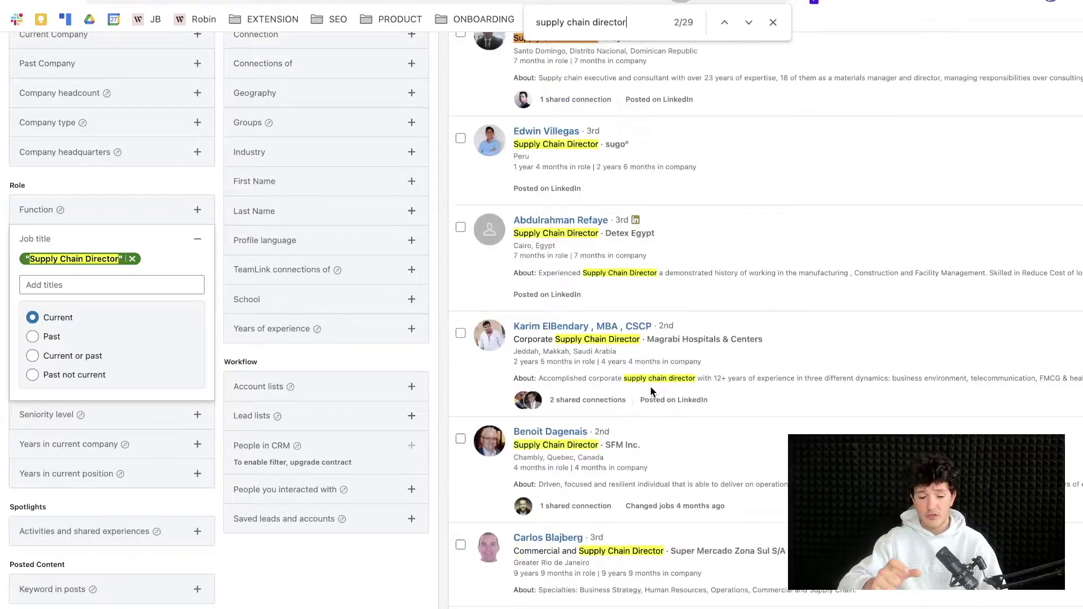
scroll(650, 384, down, 10)
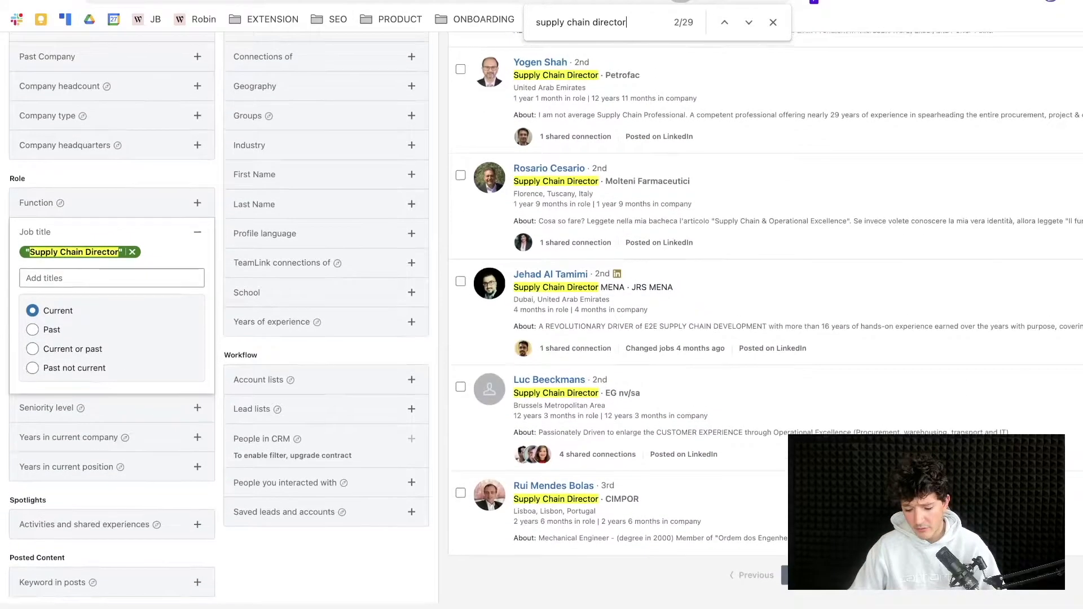
Move to the next page of results and scroll through it.
click(930, 591)
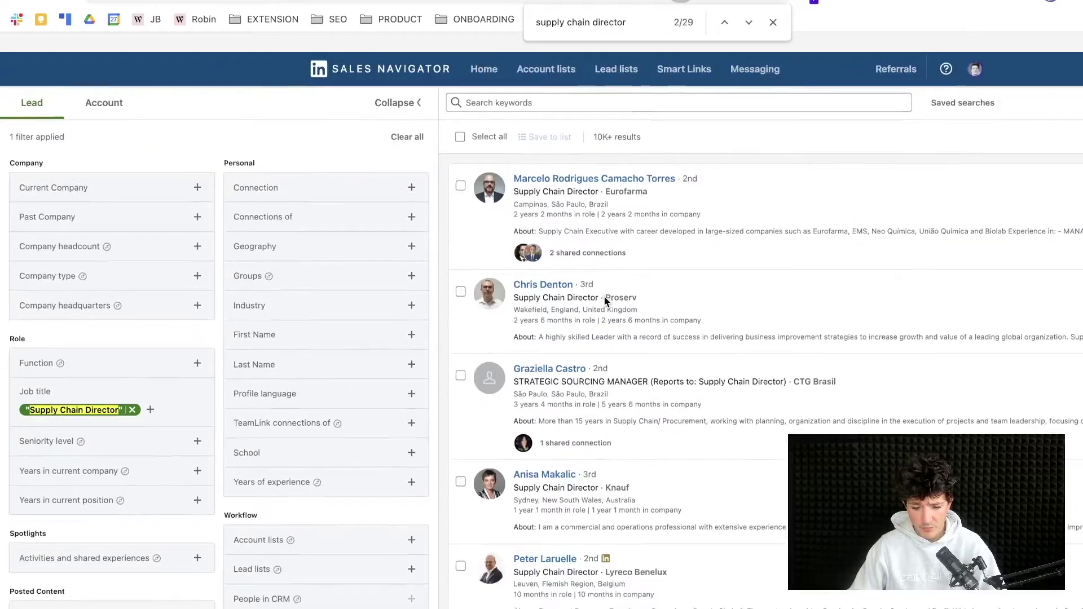
scroll(604, 297, down, 2)
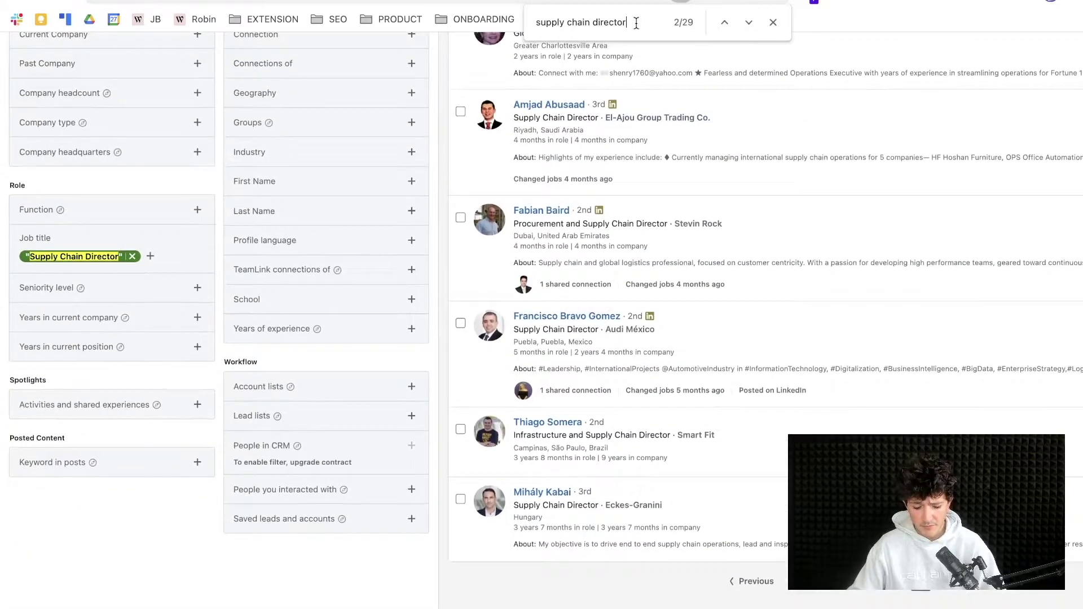
scroll(715, 244, down, 20)
scroll(716, 244, up, 20)
scroll(715, 244, up, 4)
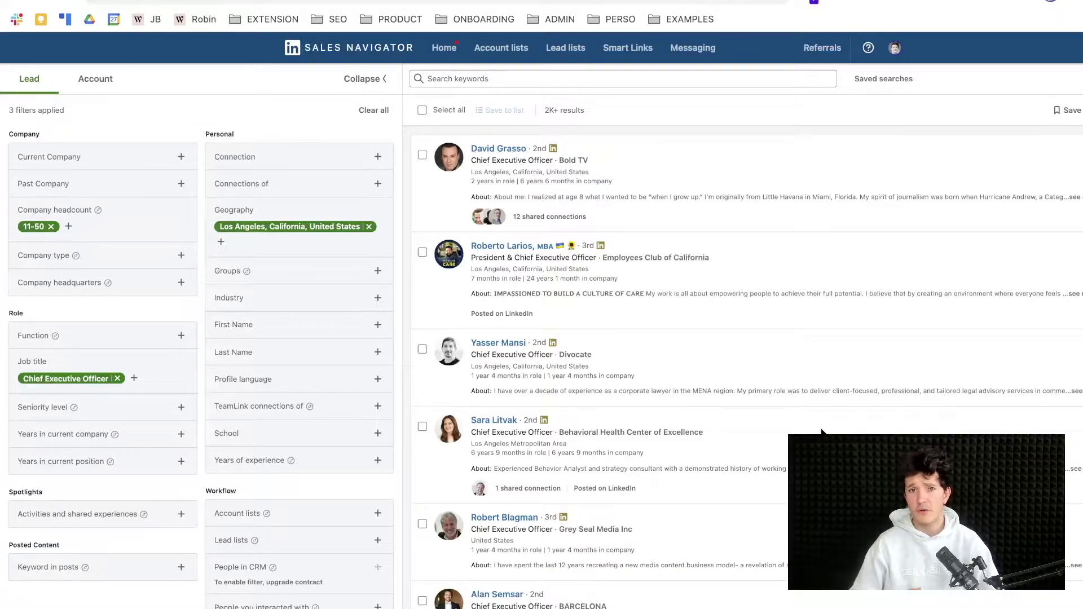
Change the title filter to 'Chief Executive Officer NOT Assistant' and reset the page zoom.
key(ctrl+a)
click(64, 379)
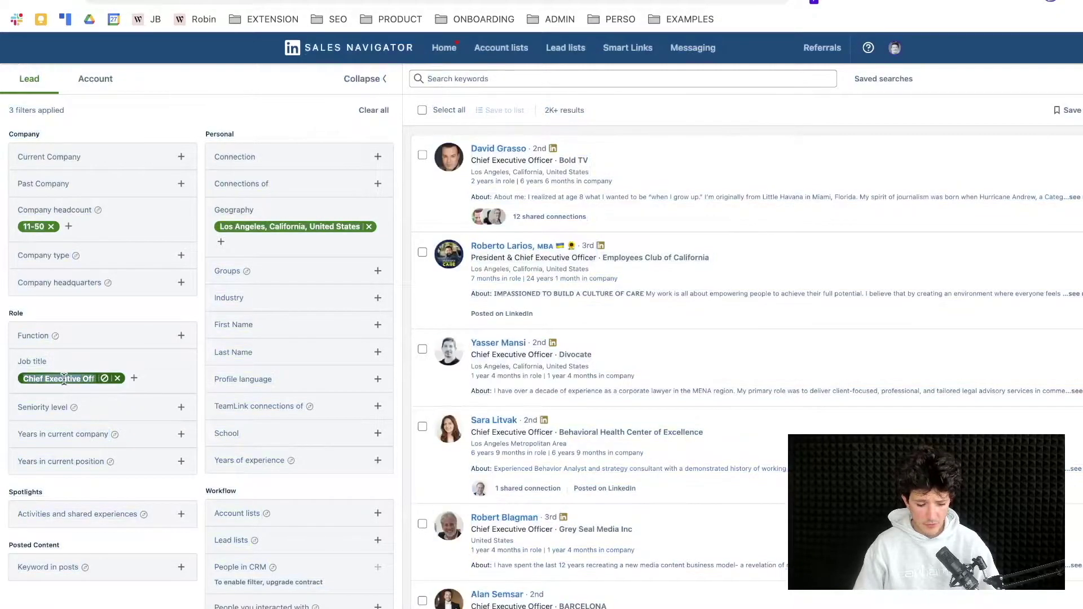
click(117, 378)
click(73, 368)
text(Chief Executive Officer)
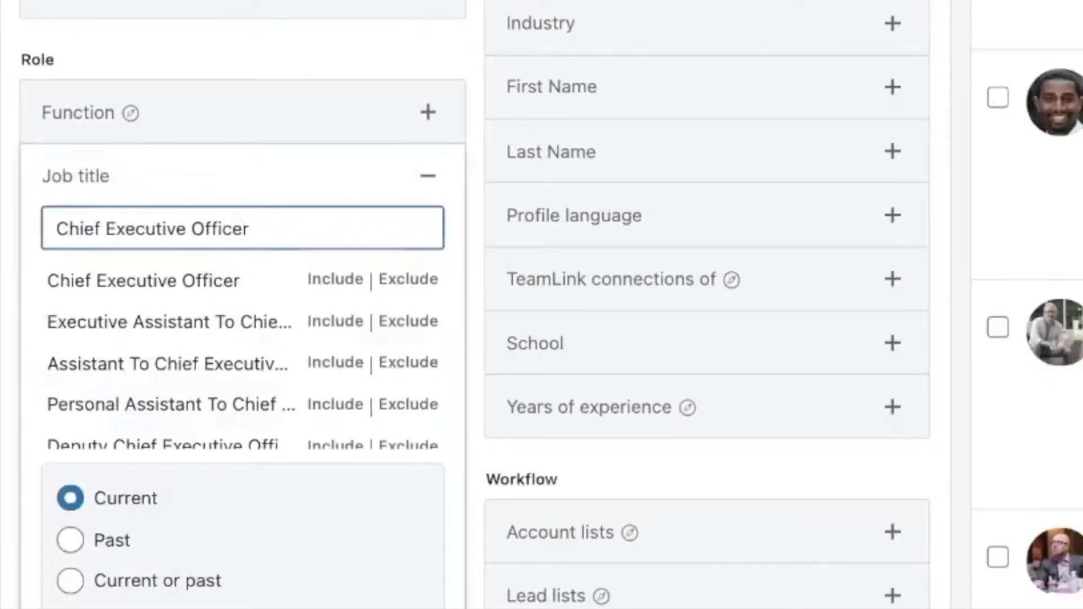
text(NOT Assistant)
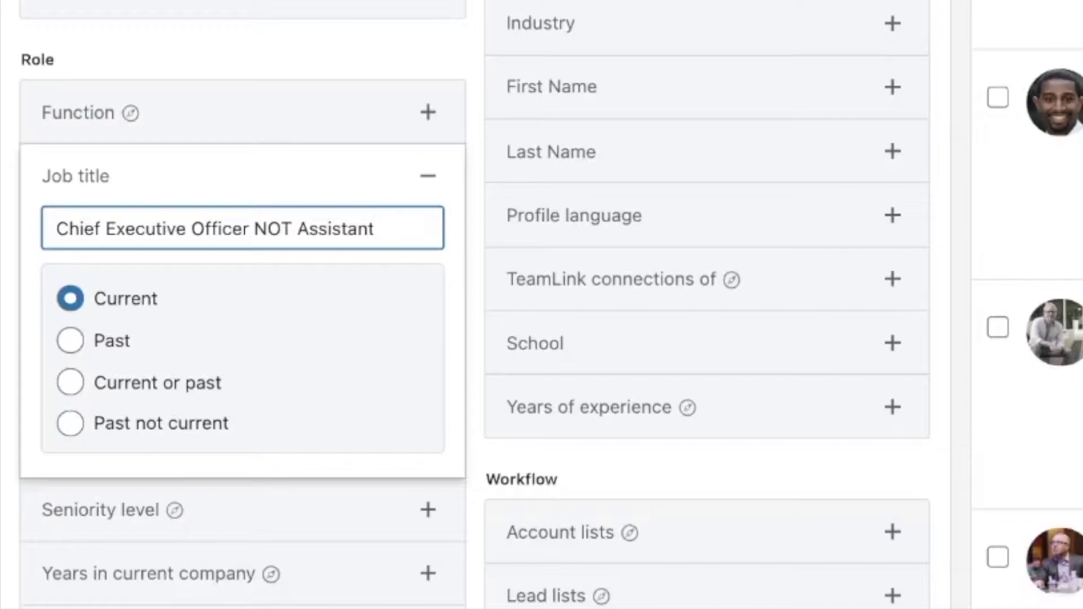
key(Return)
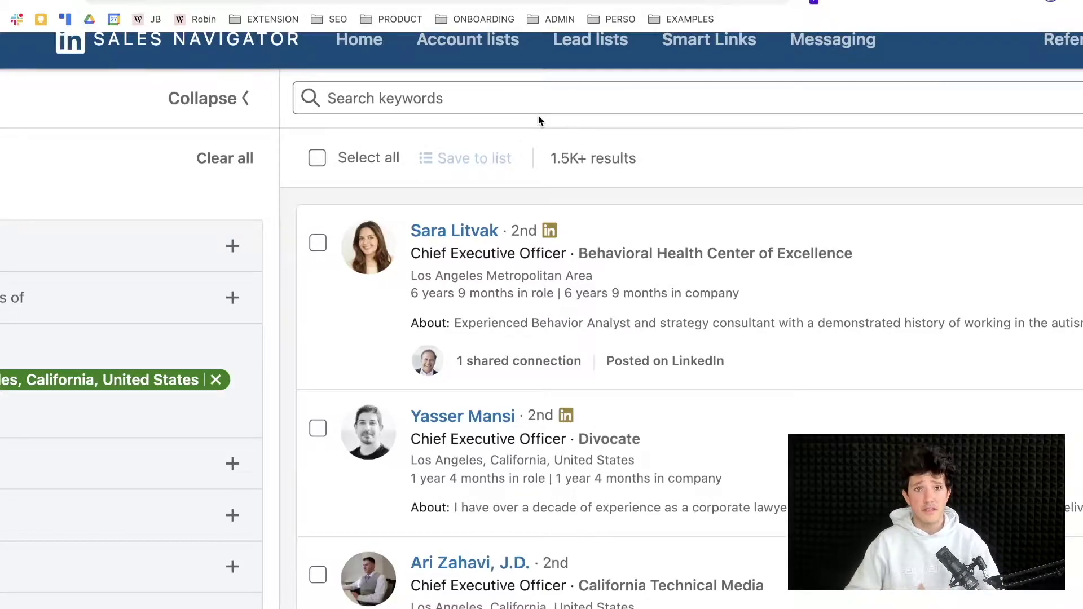
key(ctrl+0)
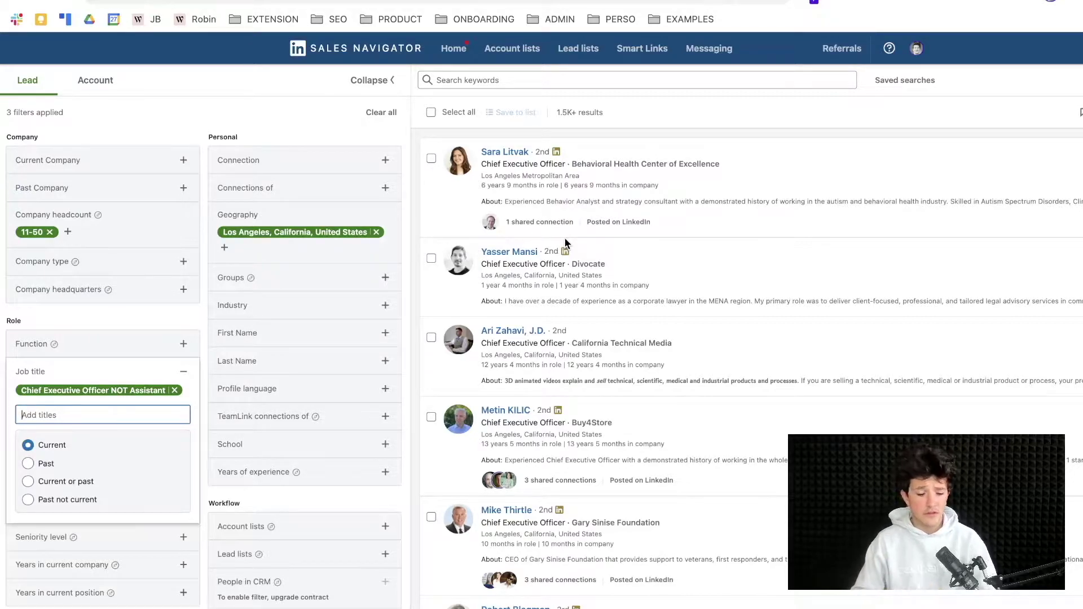
Rewrite the title filter as 'Chief Executive Officer NOT Assistant NOT Freelancer NOT Consultant'.
double_click(133, 389)
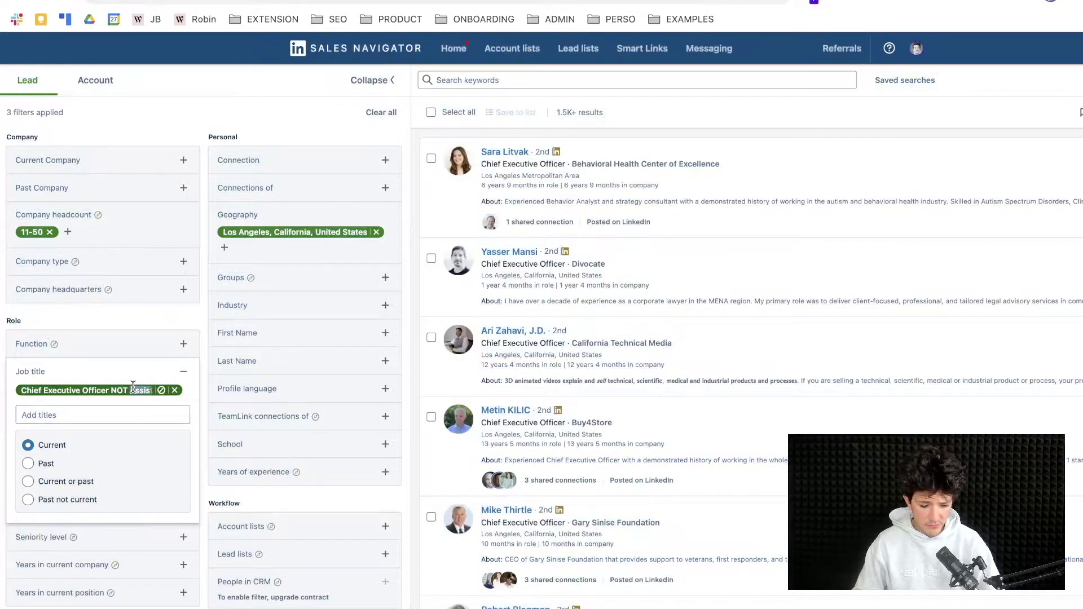
click(133, 389)
click(178, 392)
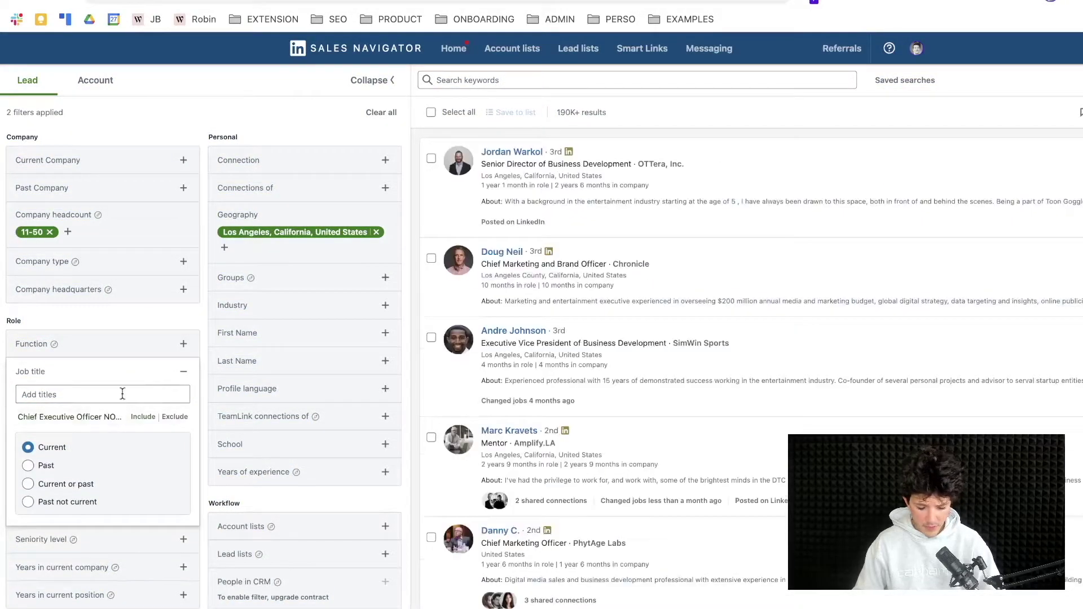
text(Chief Executive Officer)
text(NOT A)
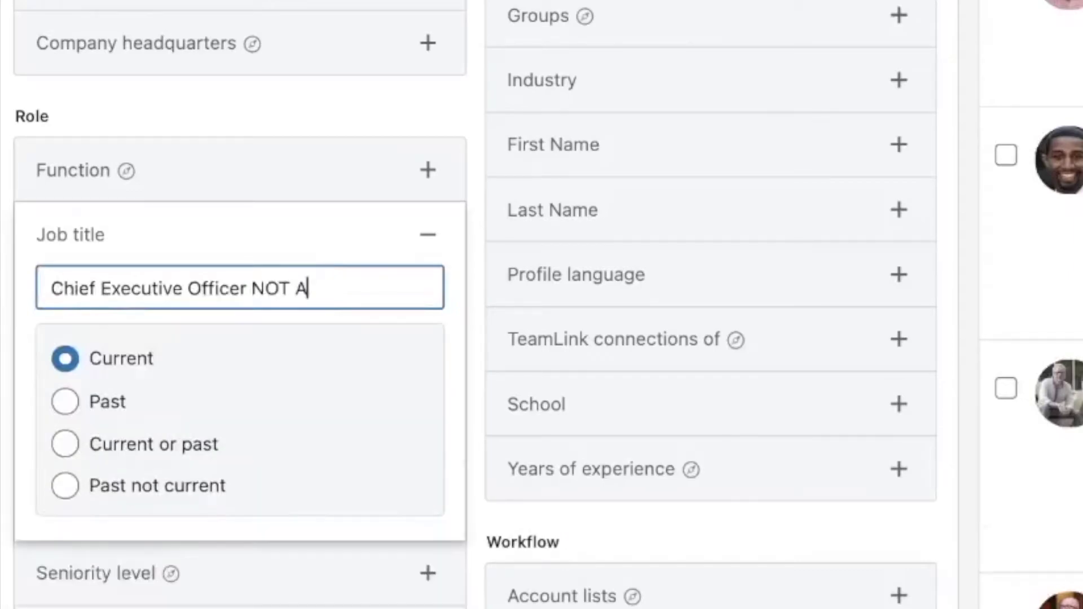
text(ssistant N)
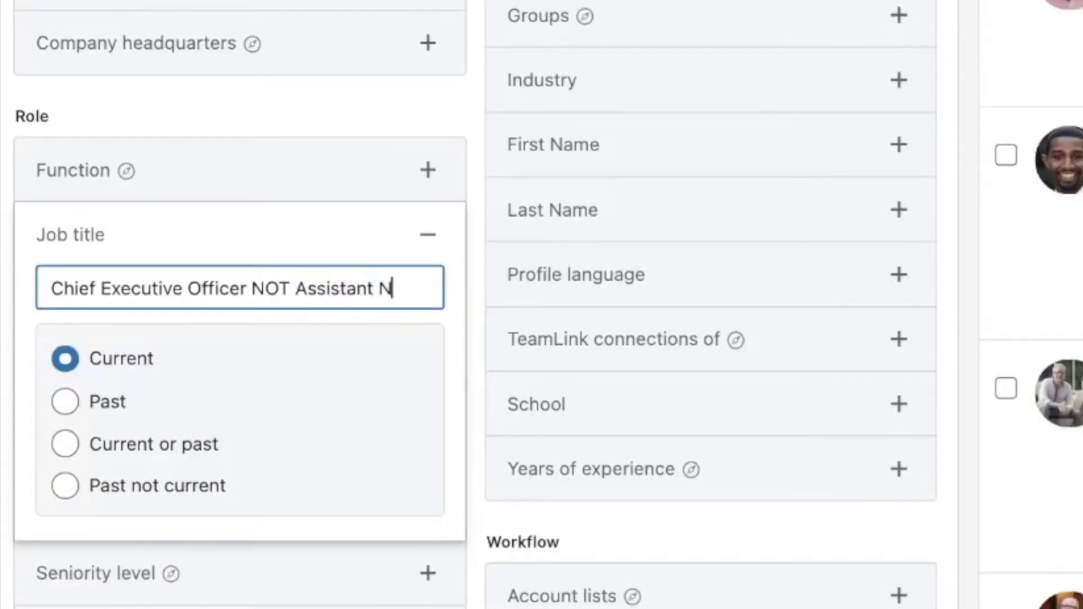
text(OT Freelancer NT)
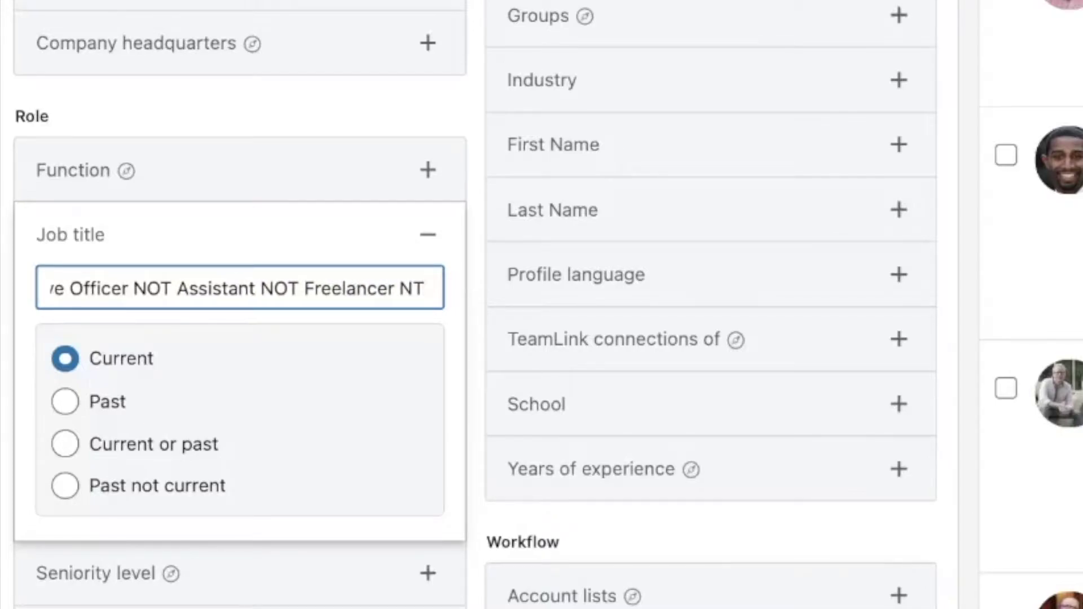
key(BackSpace)
text(OT Consu)
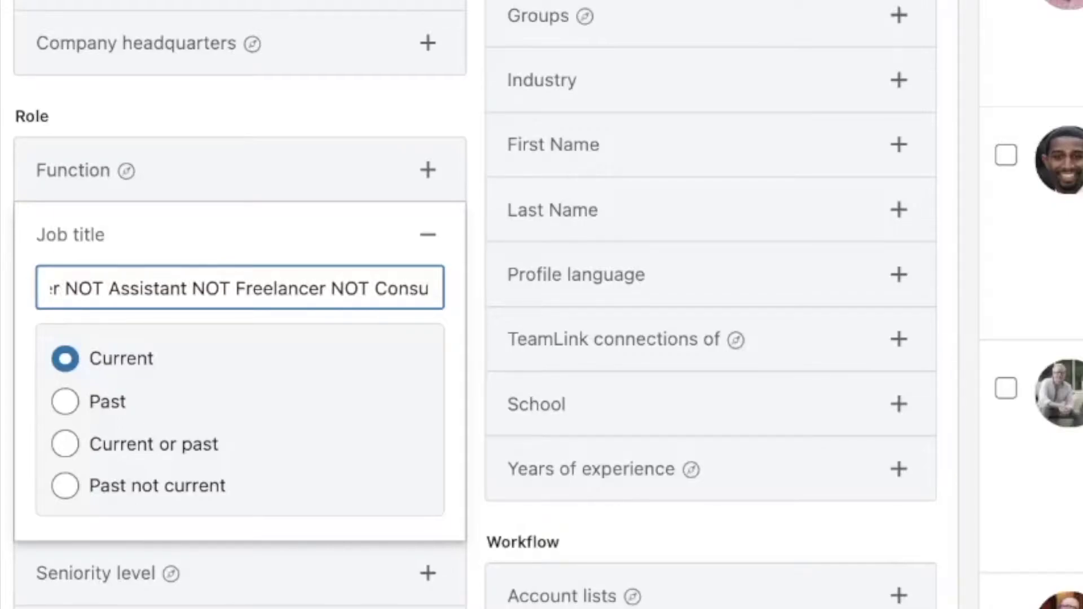
text(ltant)
key(Return)
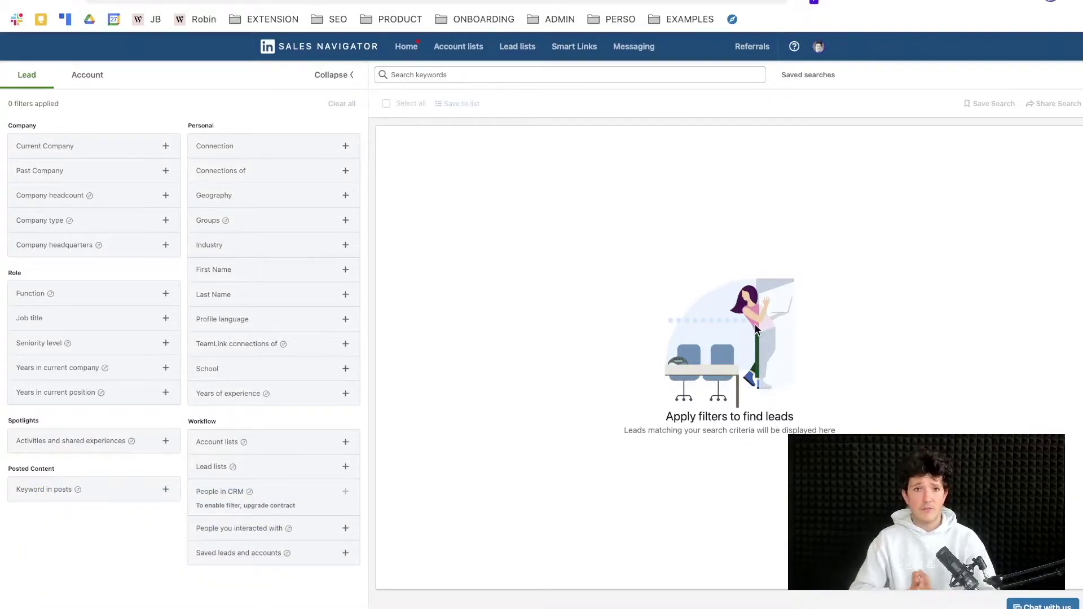
Apply the title query "Head of Sales" OR "Head of Marketing" OR "VP Marketing" and scroll the 260K+ results.
click(103, 319)
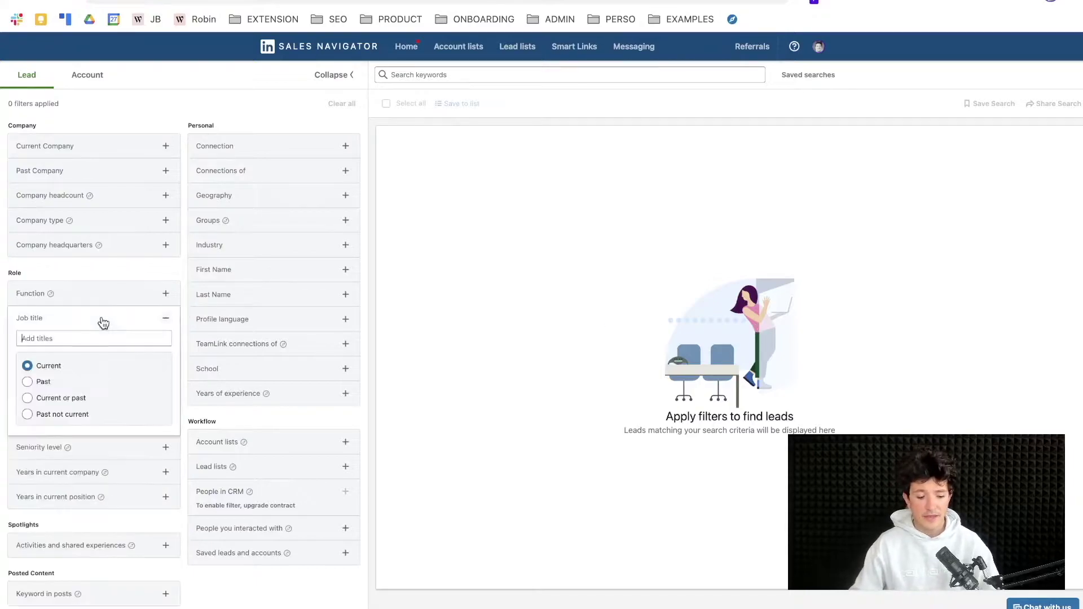
text(")
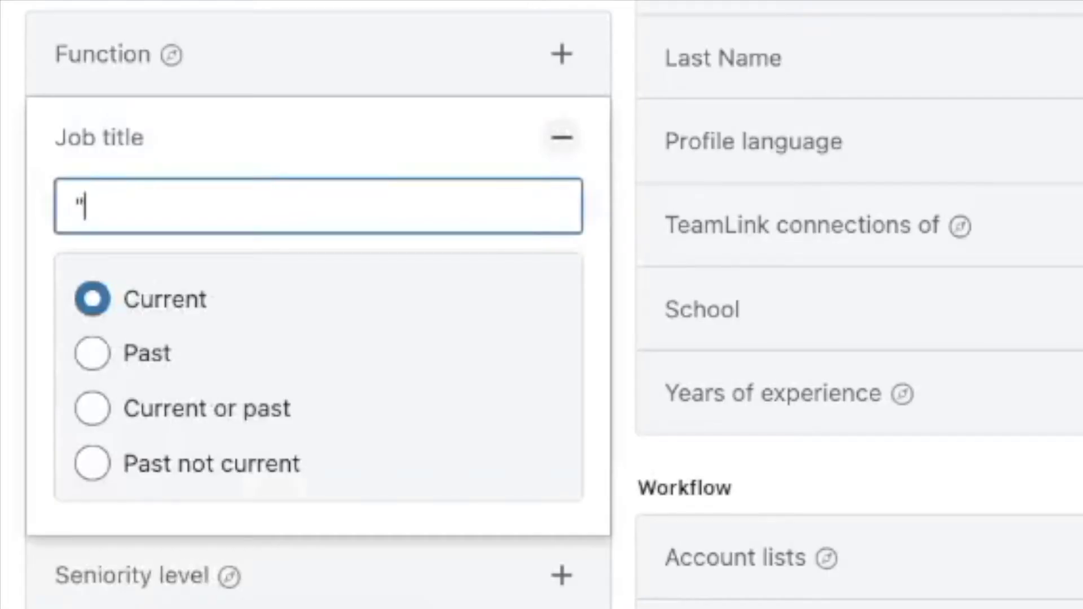
text(Hea)
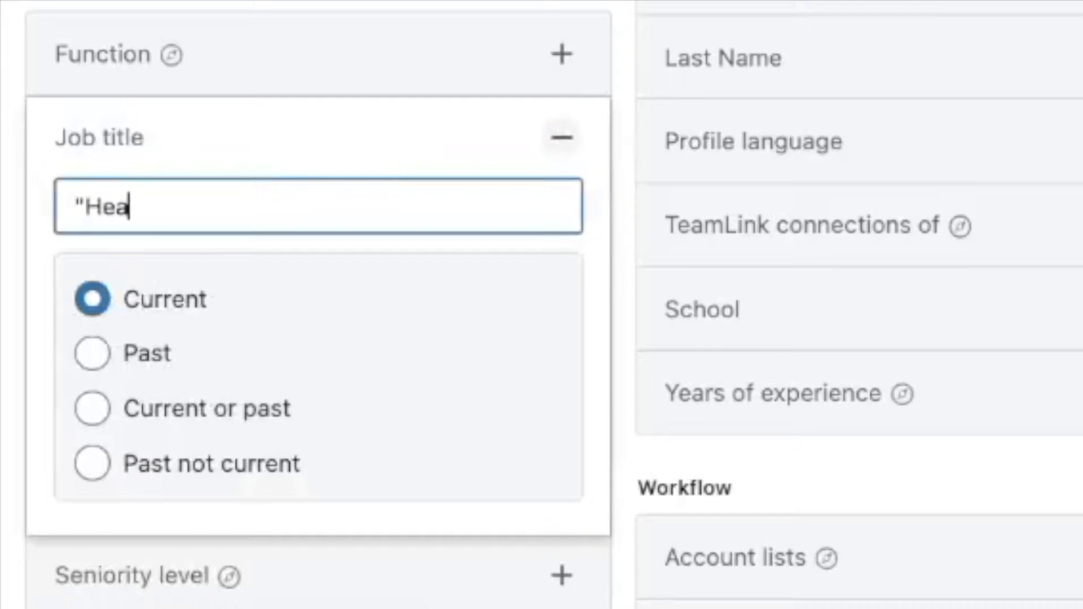
text(d of Sales)
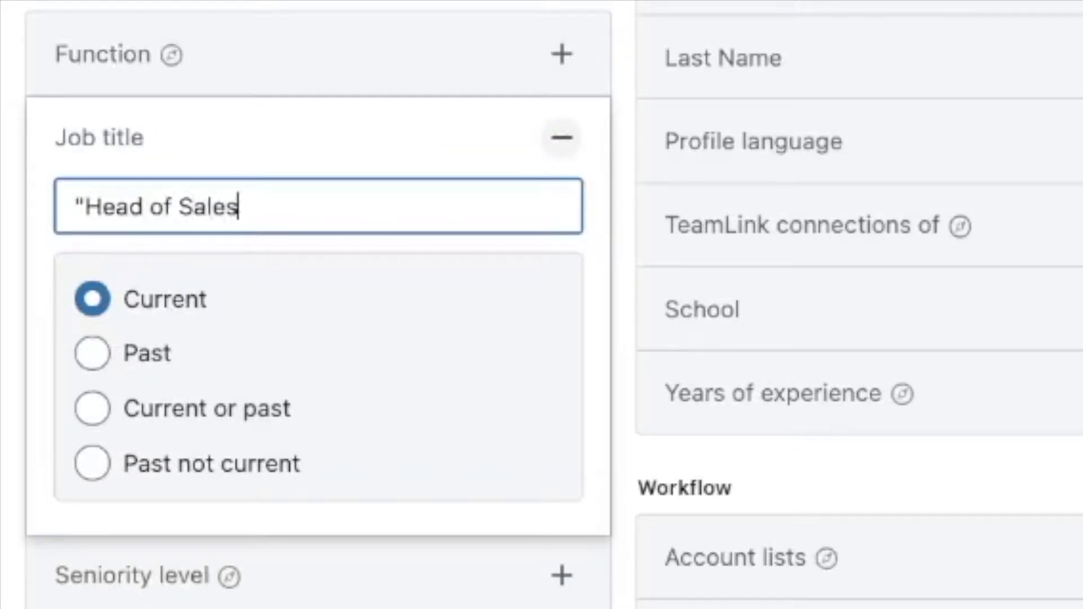
text(" OR ")
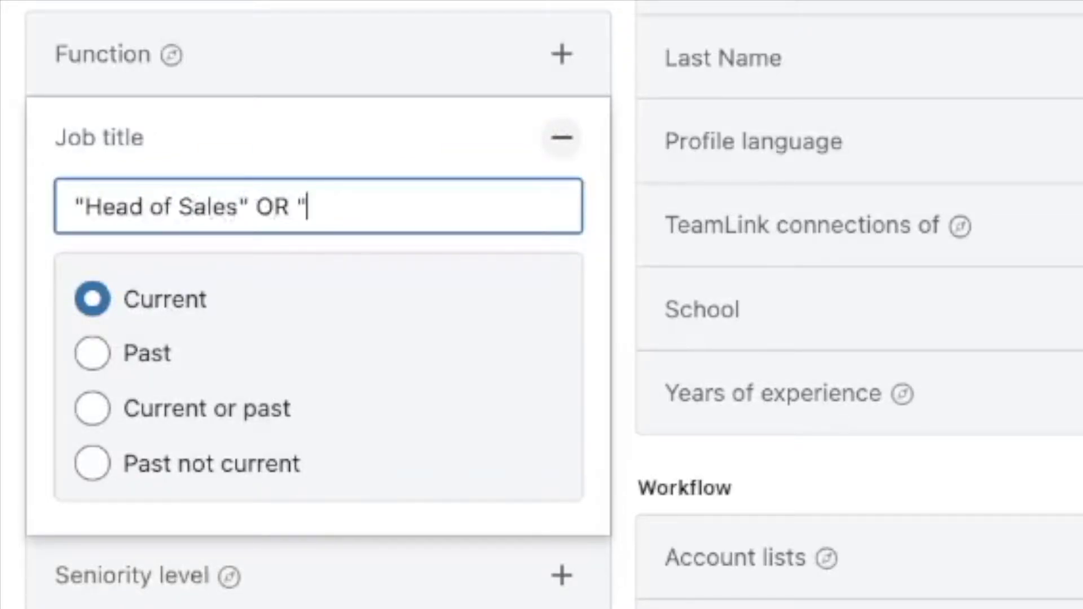
text(Head of Ma)
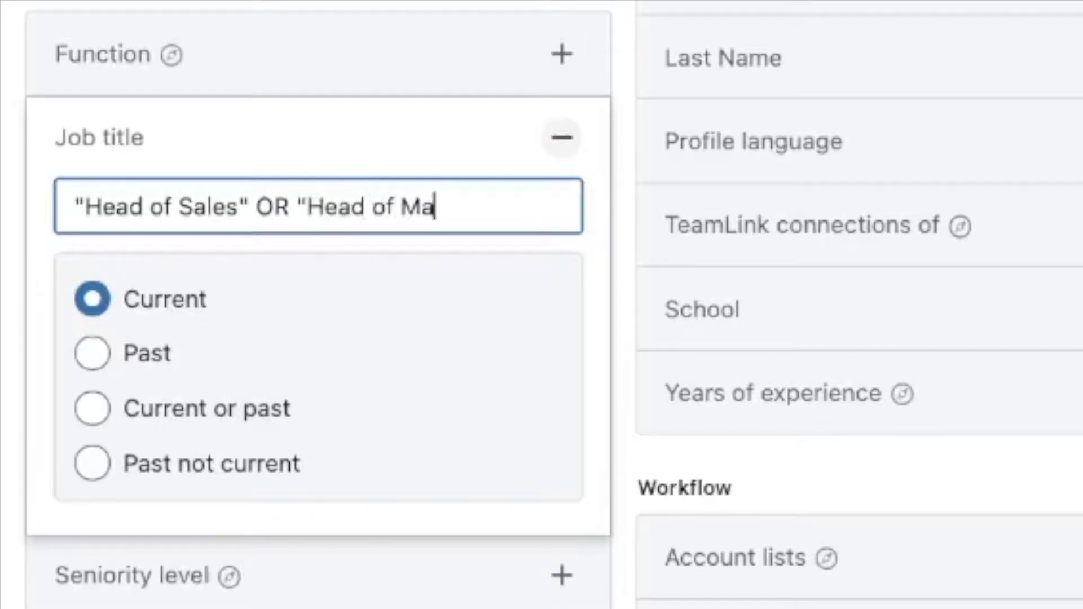
text(rketing" O)
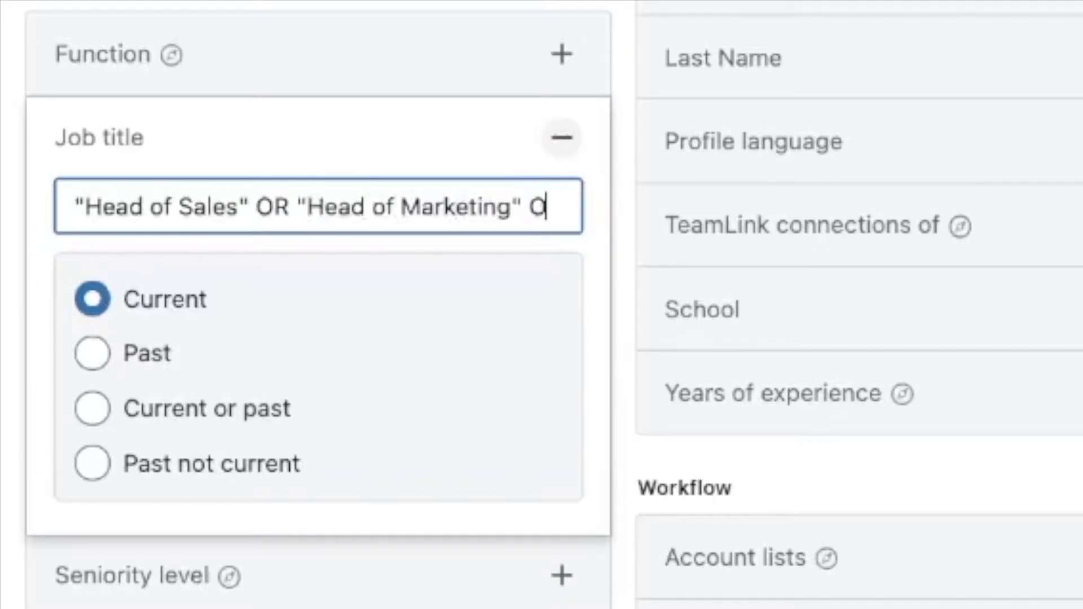
text(R "VP)
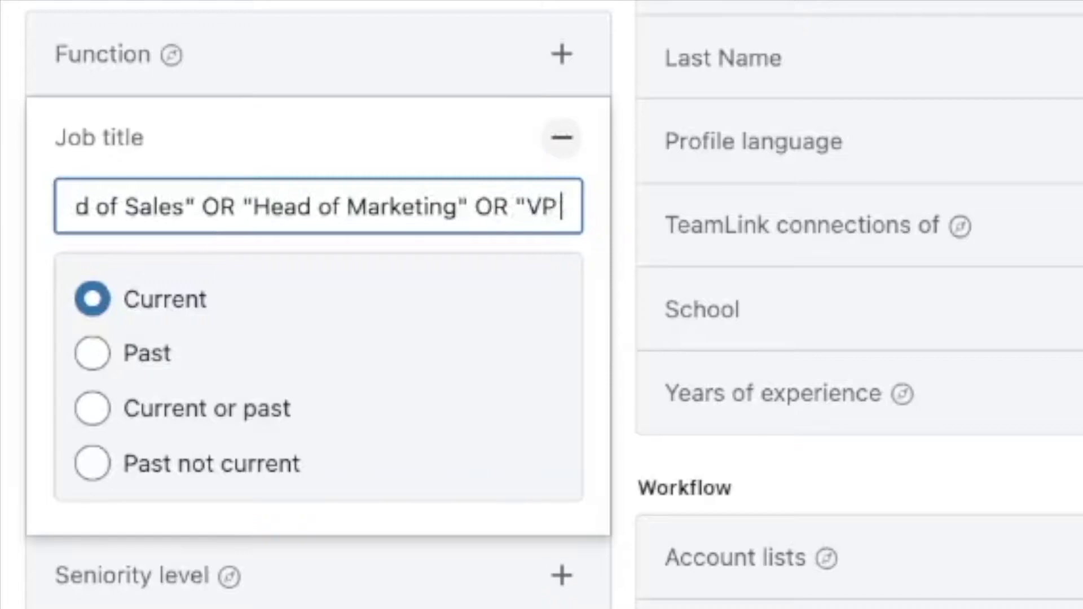
text( Marketin)
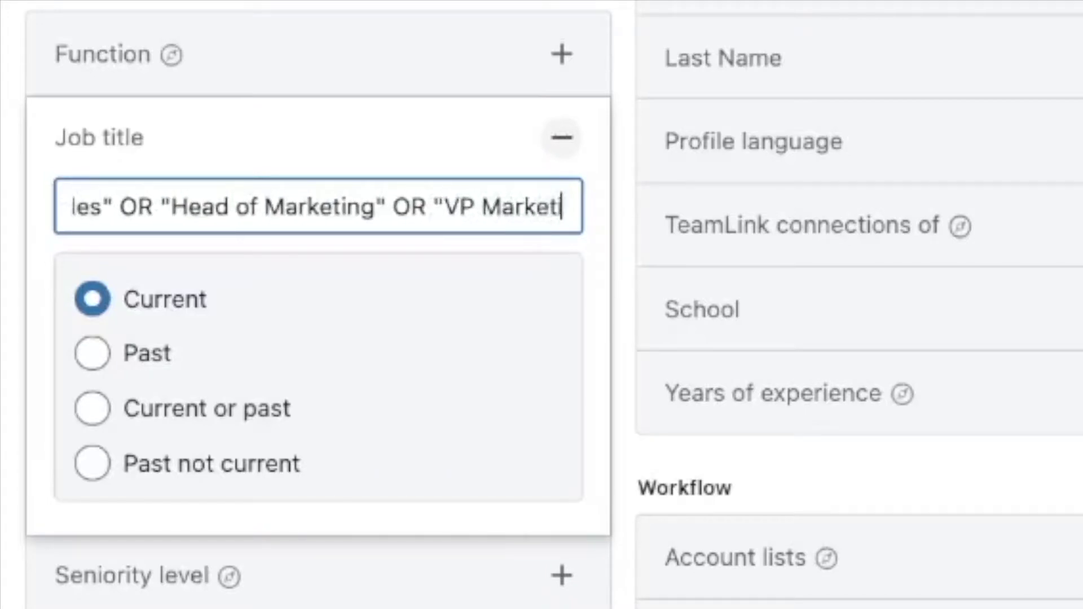
text(g")
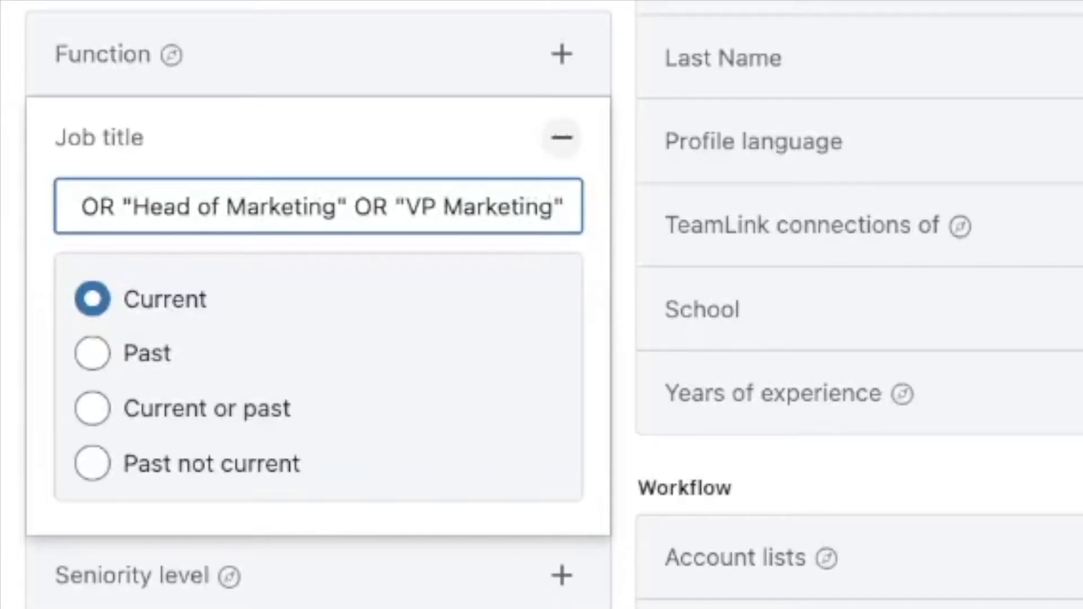
key(Return)
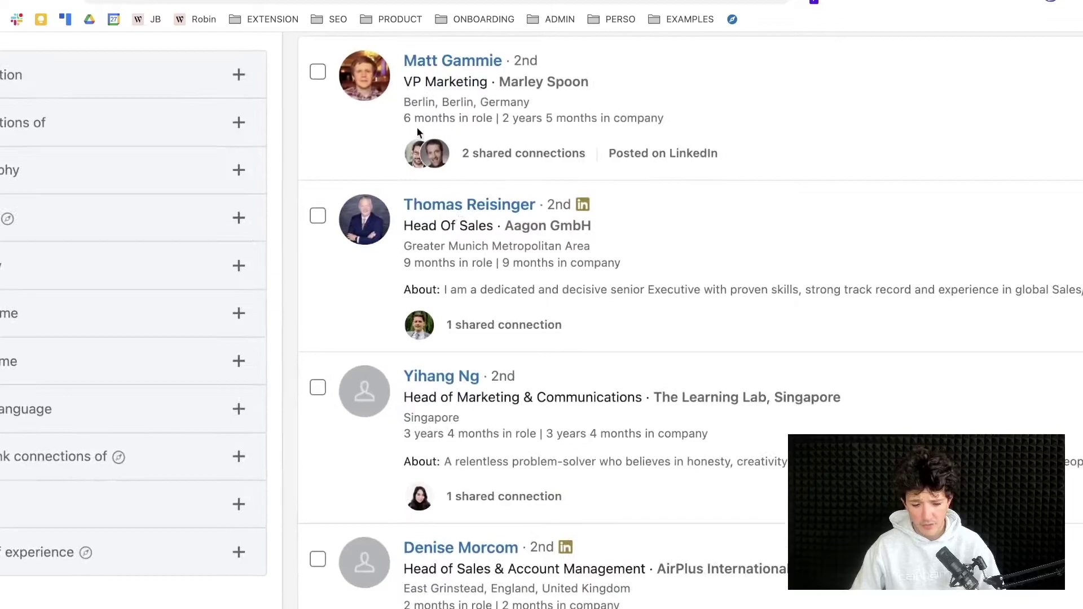
scroll(440, 212, down, 3)
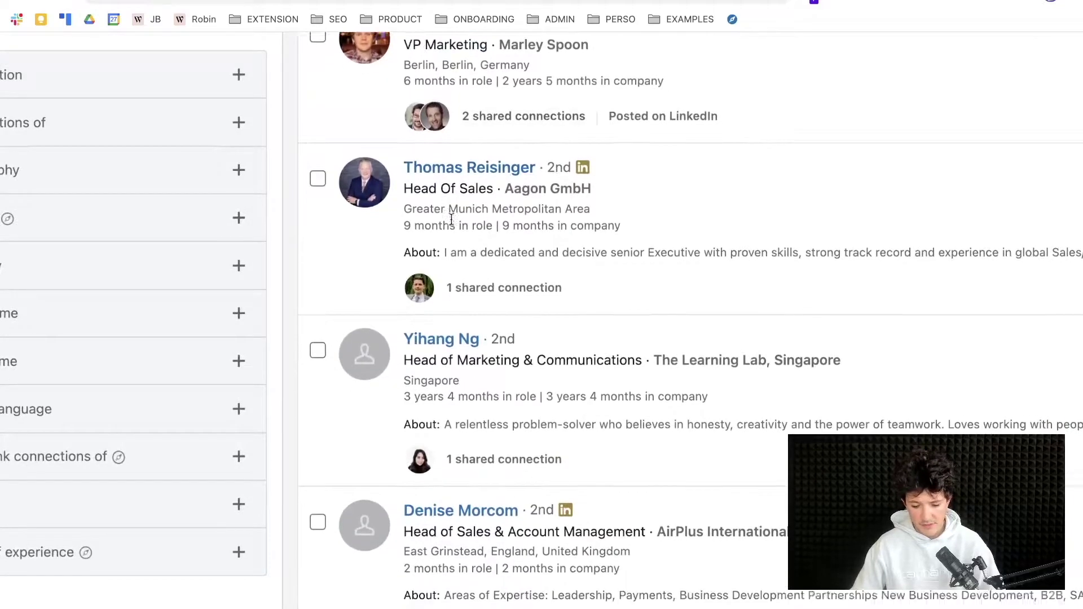
scroll(446, 237, down, 5)
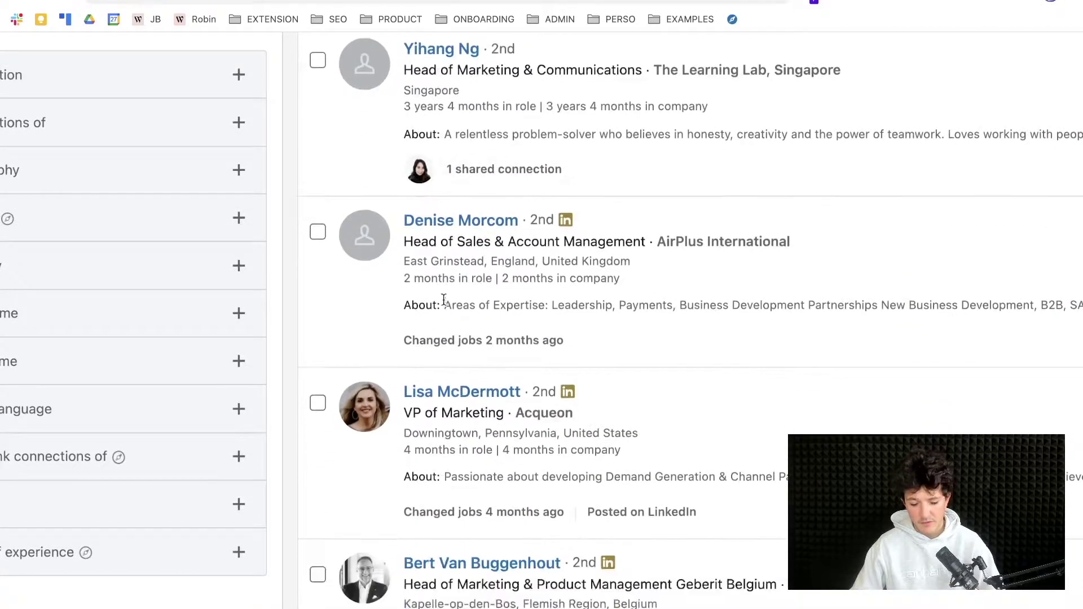
scroll(440, 319, down, 5)
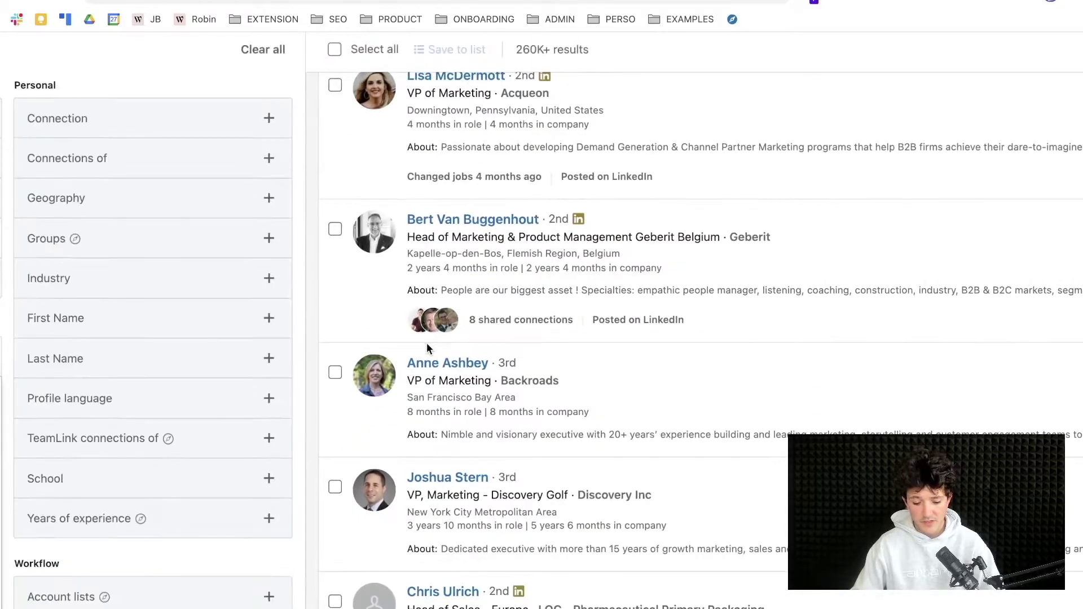
scroll(426, 343, down, 3)
scroll(111, 384, left, 2)
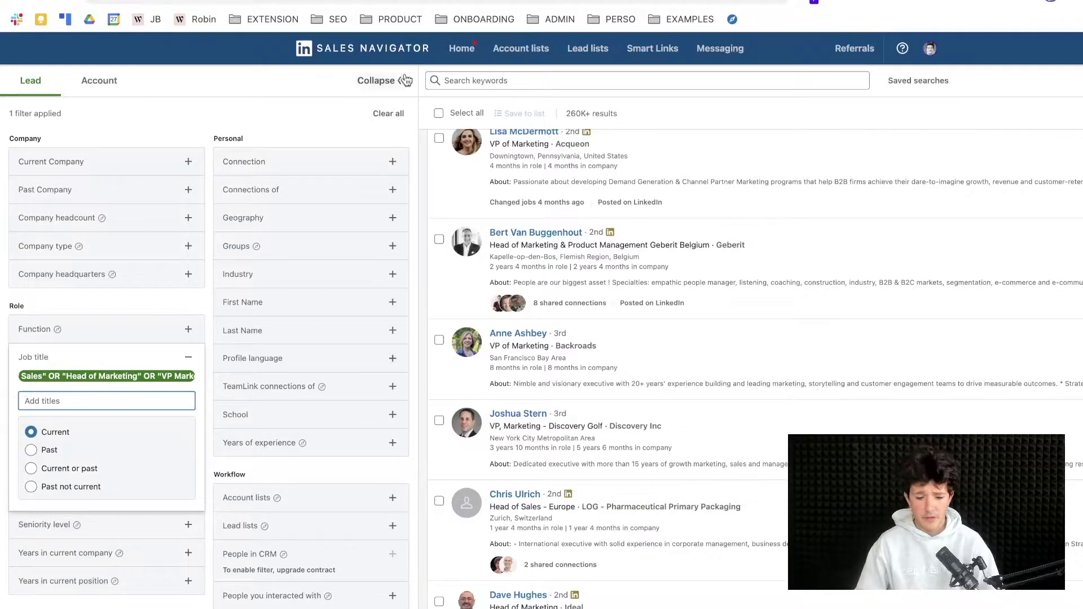
Search keywords for "Ecommerce" OR "E-Commerce" OR "E commerce".
click(456, 80)
text("E)
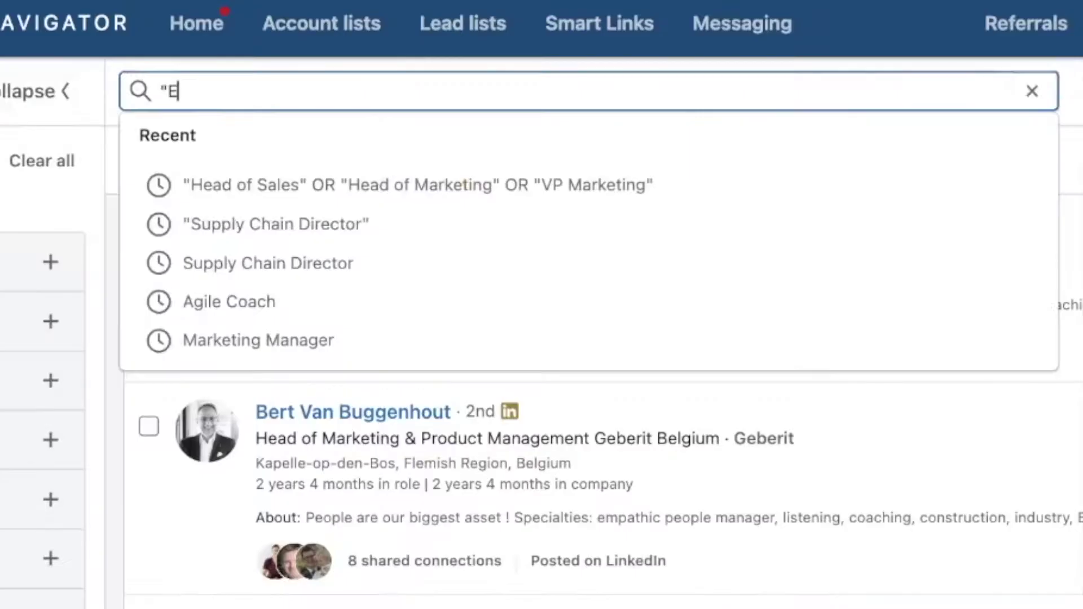
text(commerce)
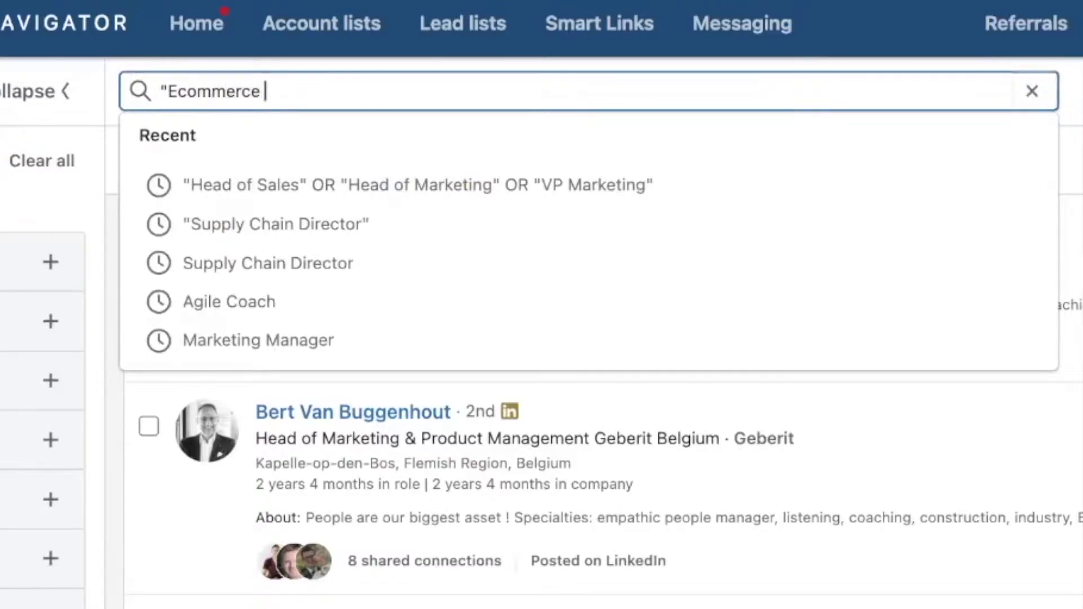
text(" OR "E-Commerc)
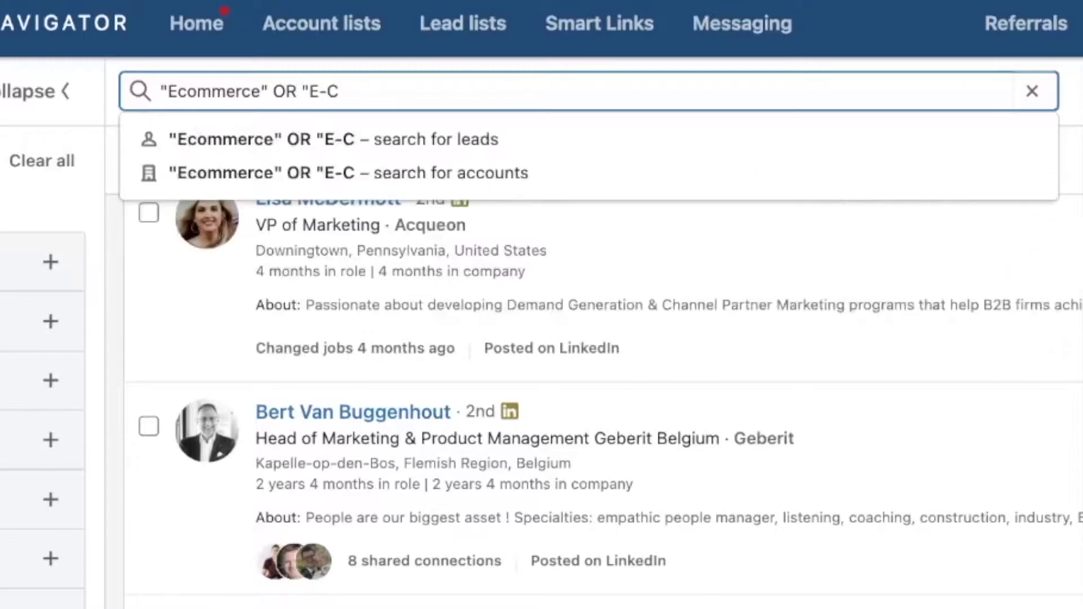
text(e" OR)
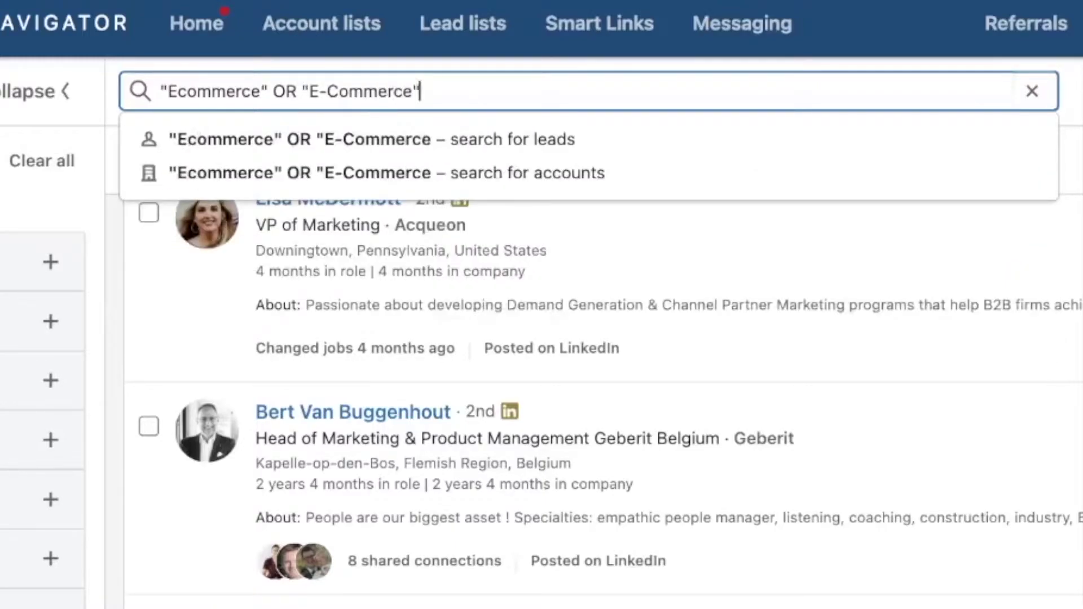
text( "E commer)
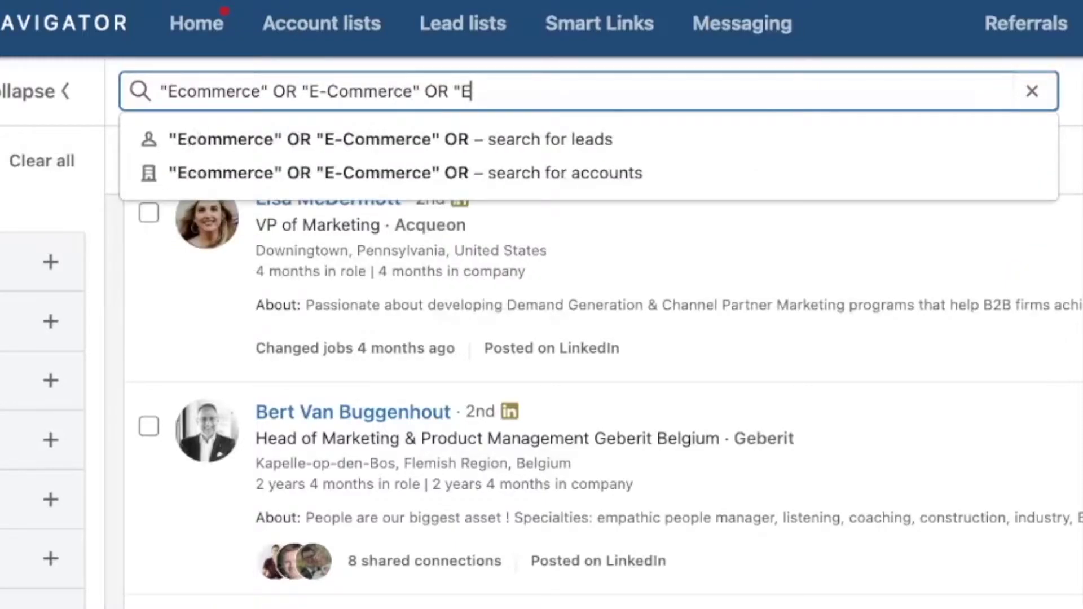
text(ce")
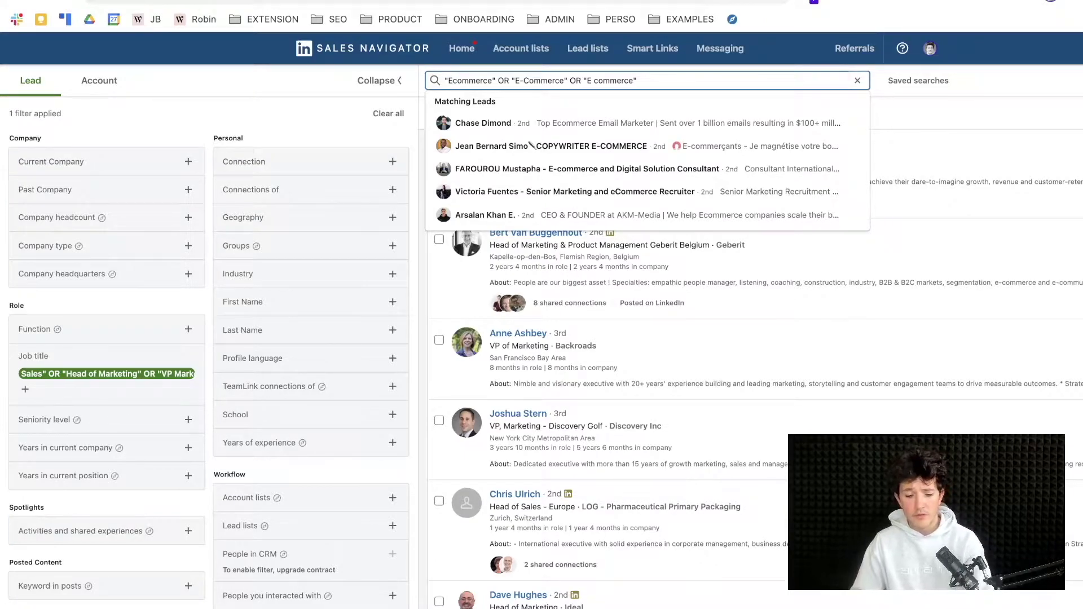
key(BackSpace)
key(Return)
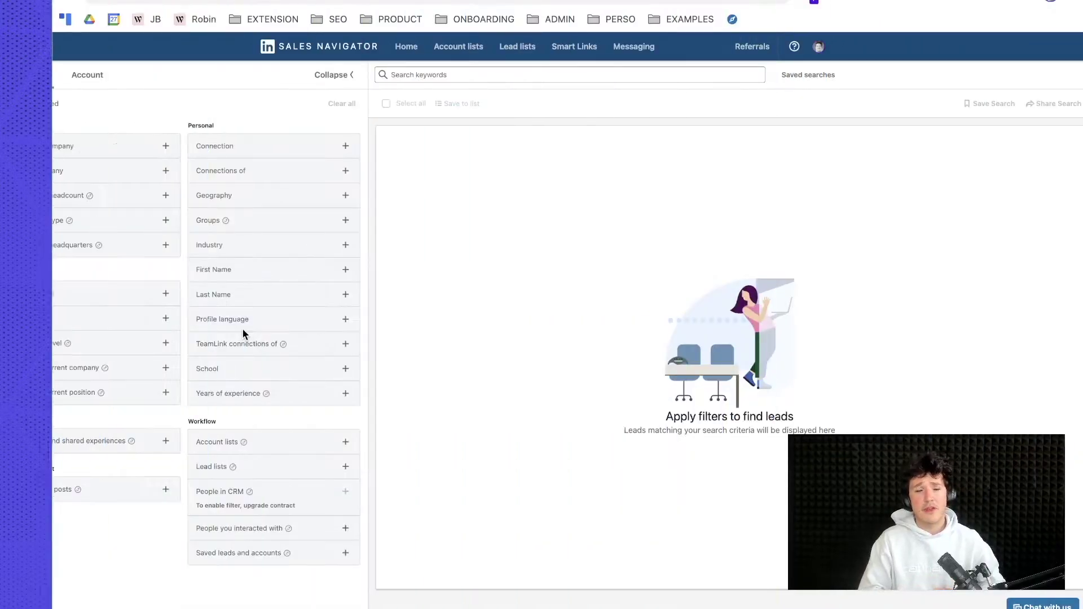
Add 'Sales AND Marketing' as the job title filter, yielding 990K+ leads.
click(81, 320)
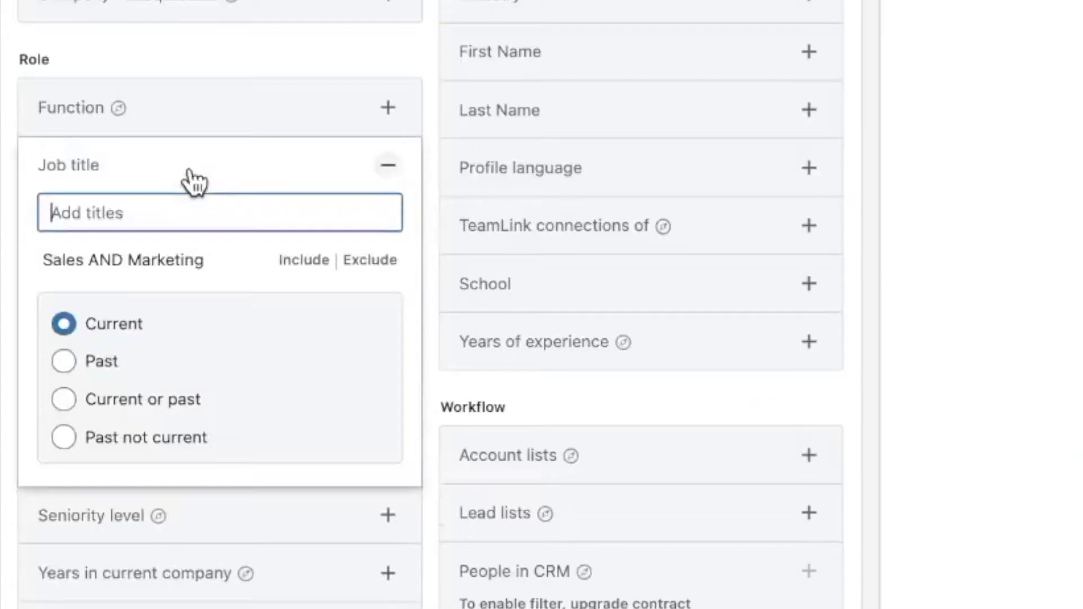
text(S)
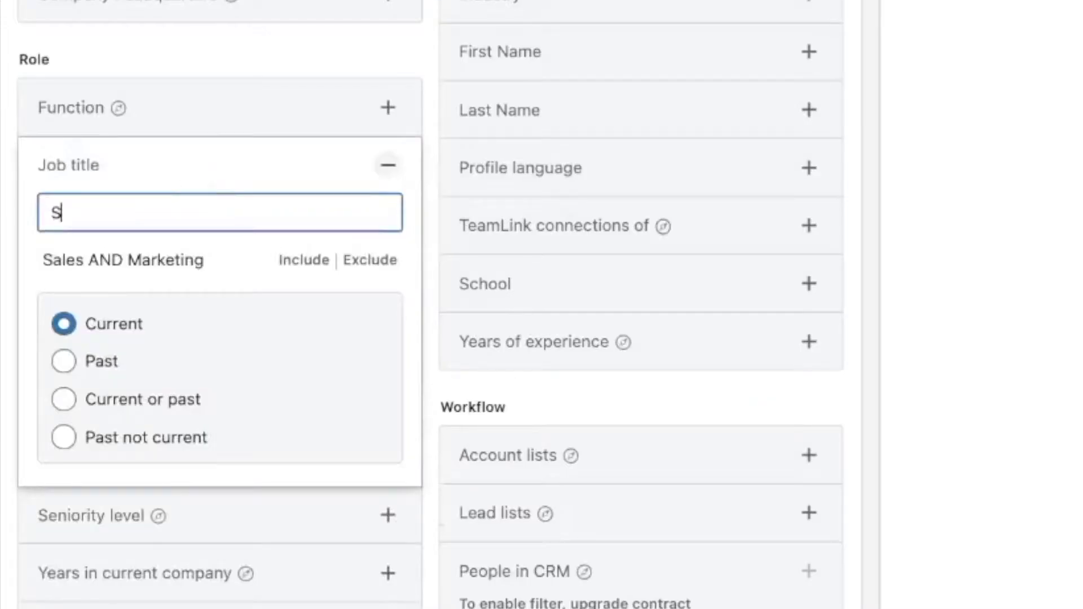
text(ales AND Mar)
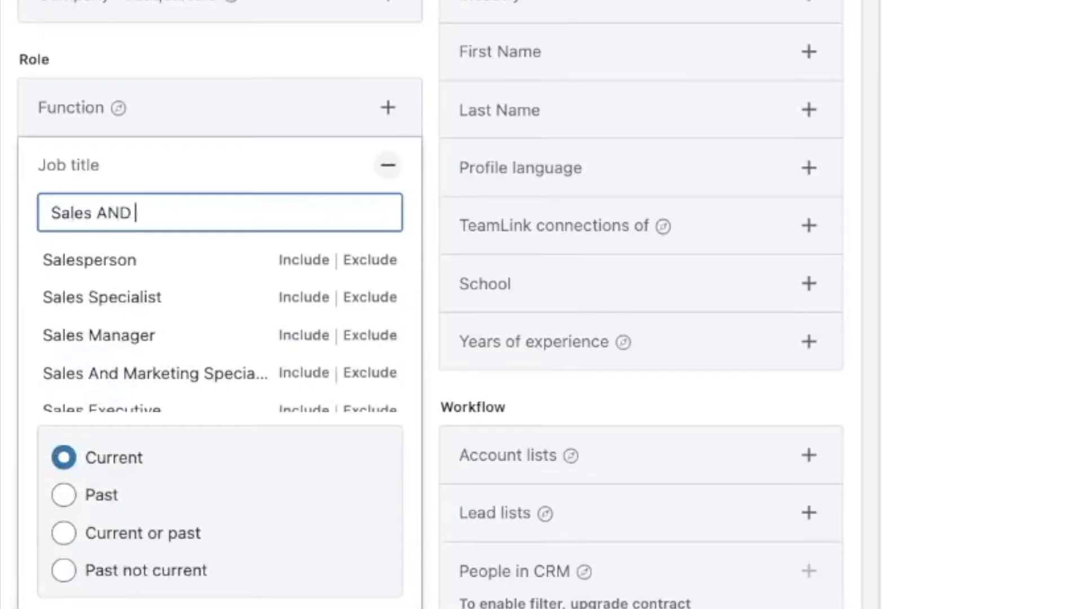
text(keting)
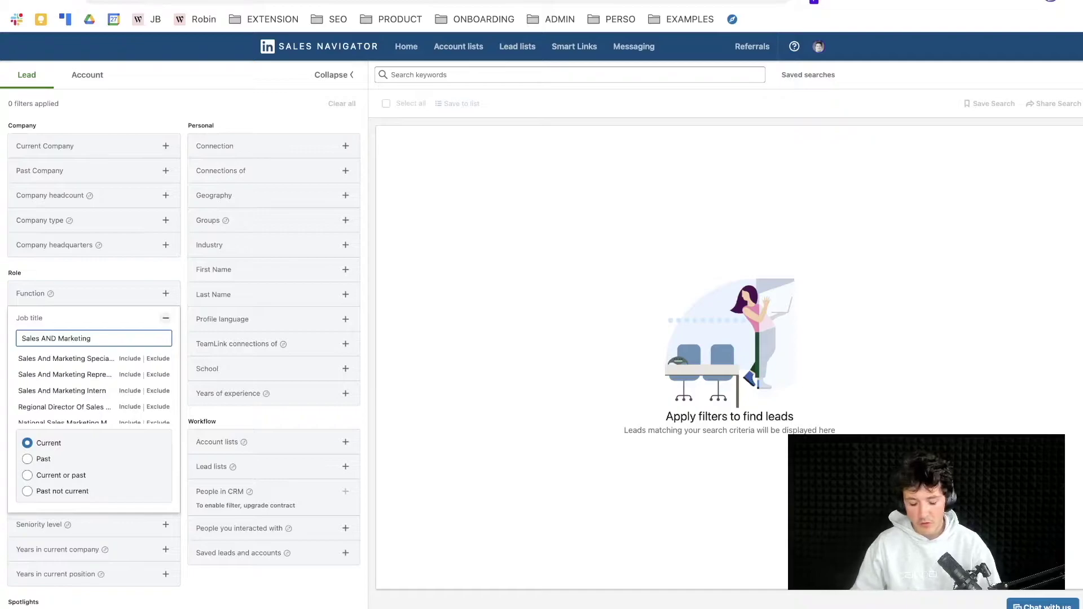
key(Return)
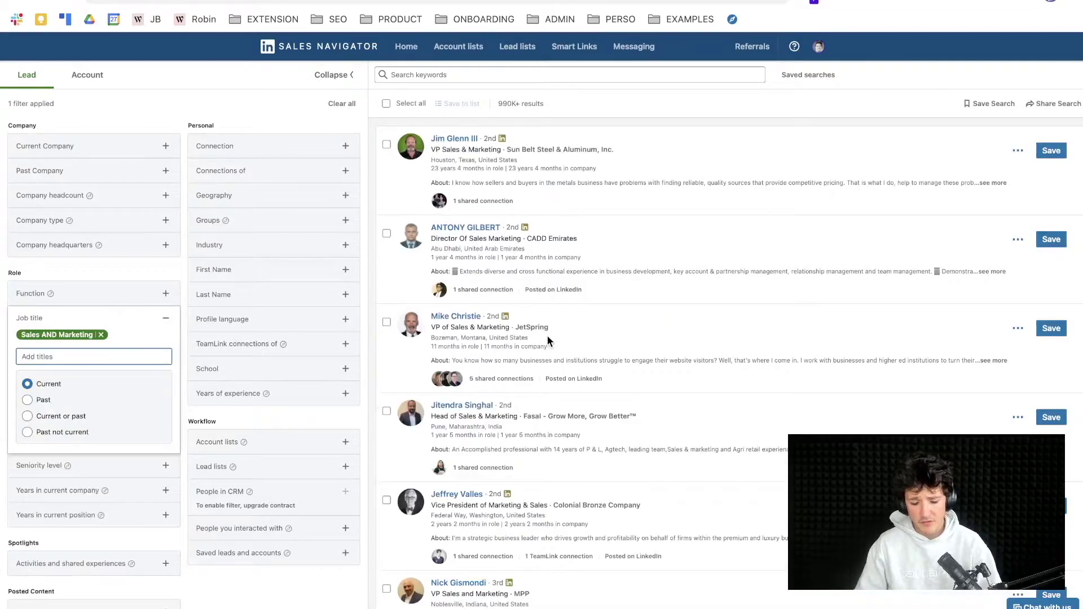
Scroll through the Sales AND Marketing lead results, such as VP Sales & Marketing roles.
scroll(547, 341, up, 5)
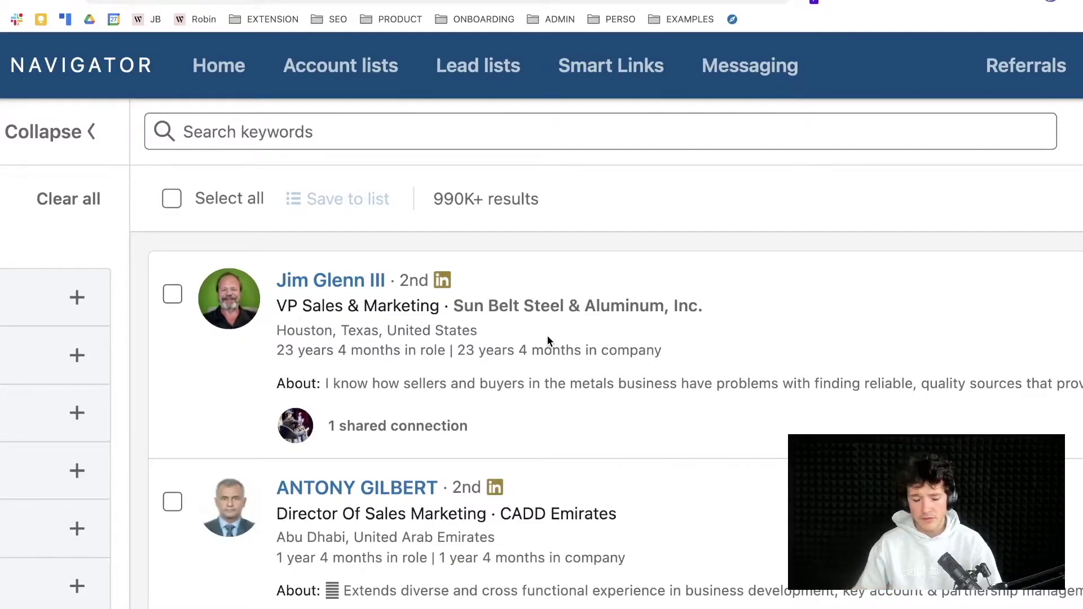
scroll(547, 338, down, 2)
scroll(363, 343, up, 1)
scroll(363, 344, down, 2)
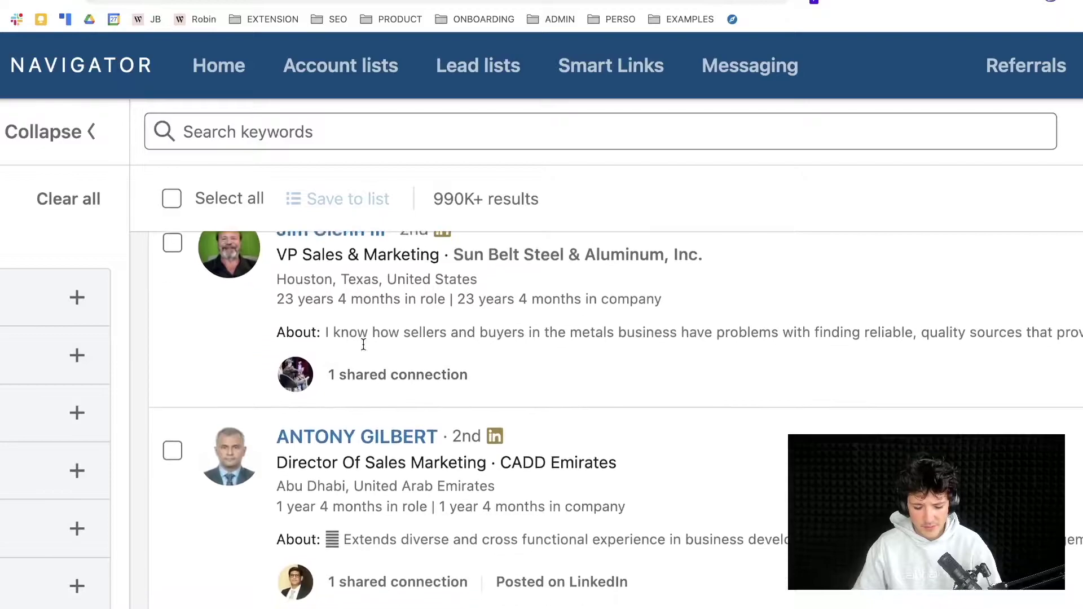
scroll(394, 455, down, 5)
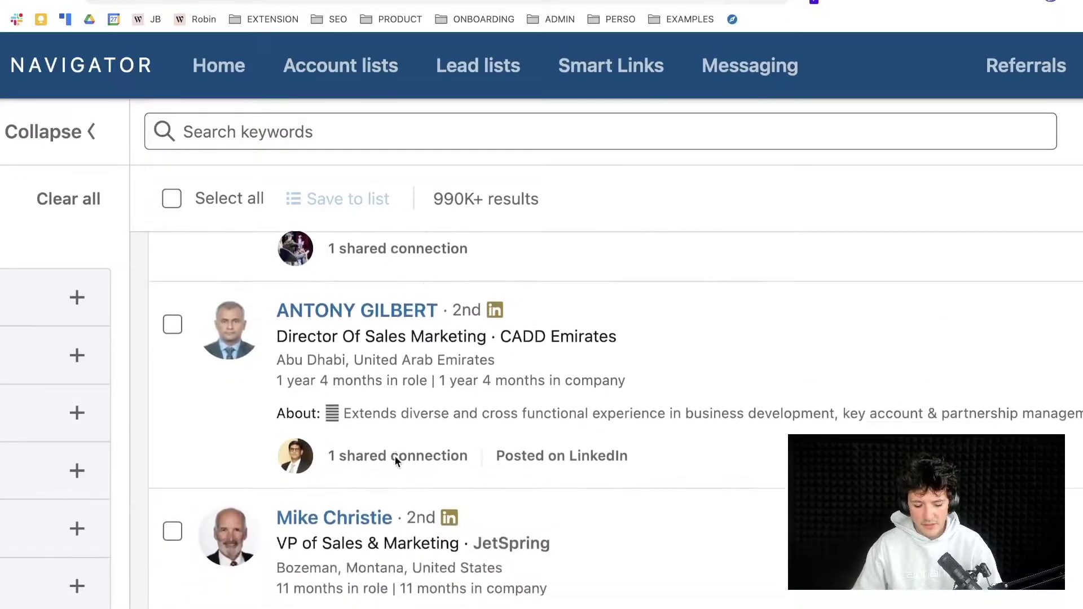
scroll(395, 457, down, 2)
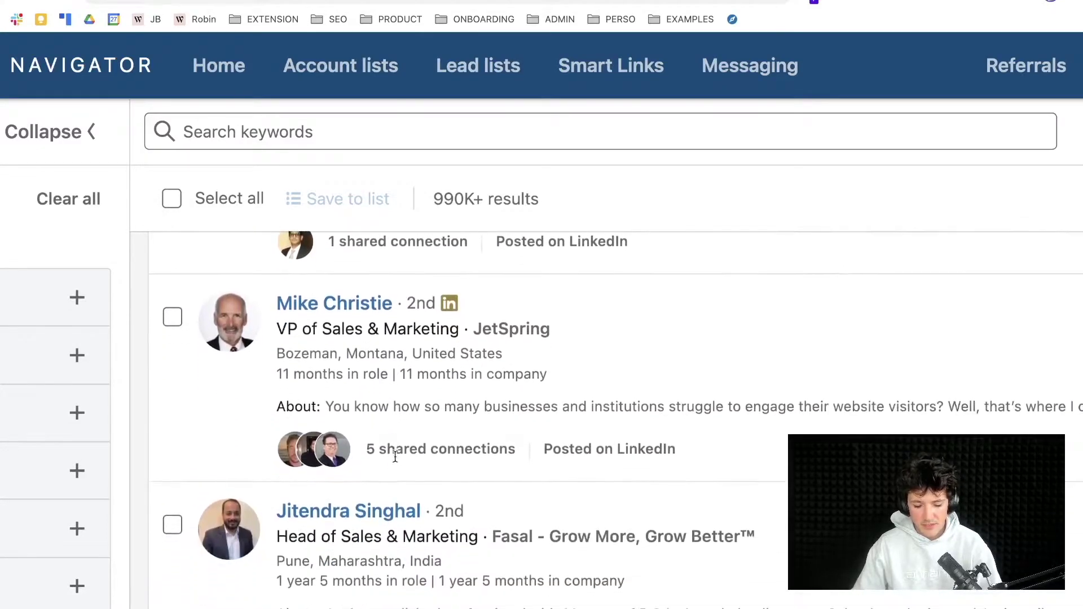
scroll(392, 505, down, 8)
scroll(391, 502, down, 2)
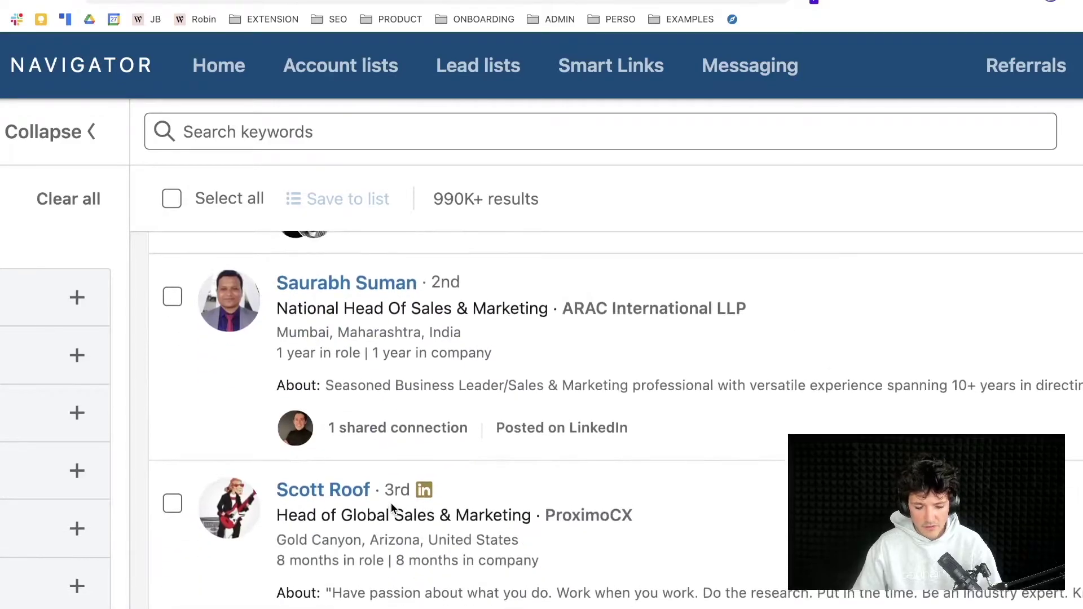
scroll(411, 387, down, 7)
scroll(417, 392, down, 3)
scroll(432, 378, down, 15)
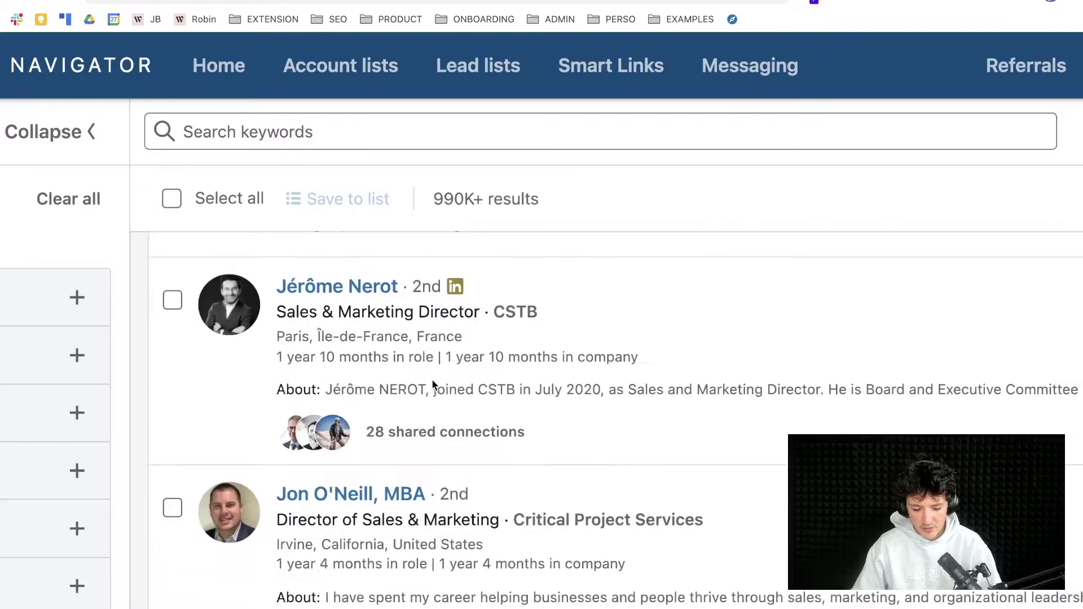
scroll(432, 378, down, 2)
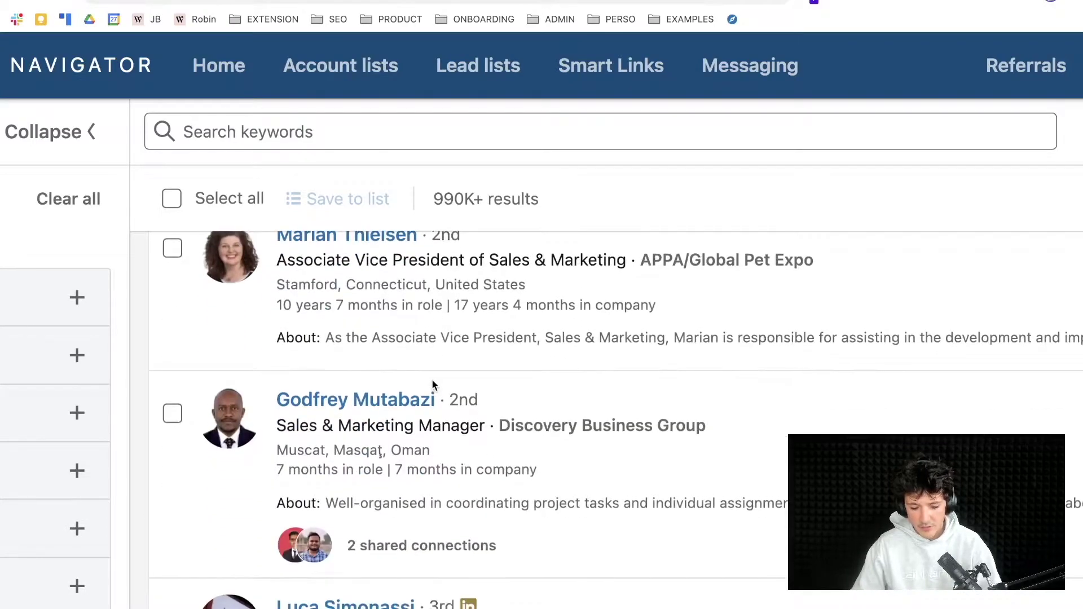
scroll(398, 316, down, 5)
scroll(399, 321, down, 1)
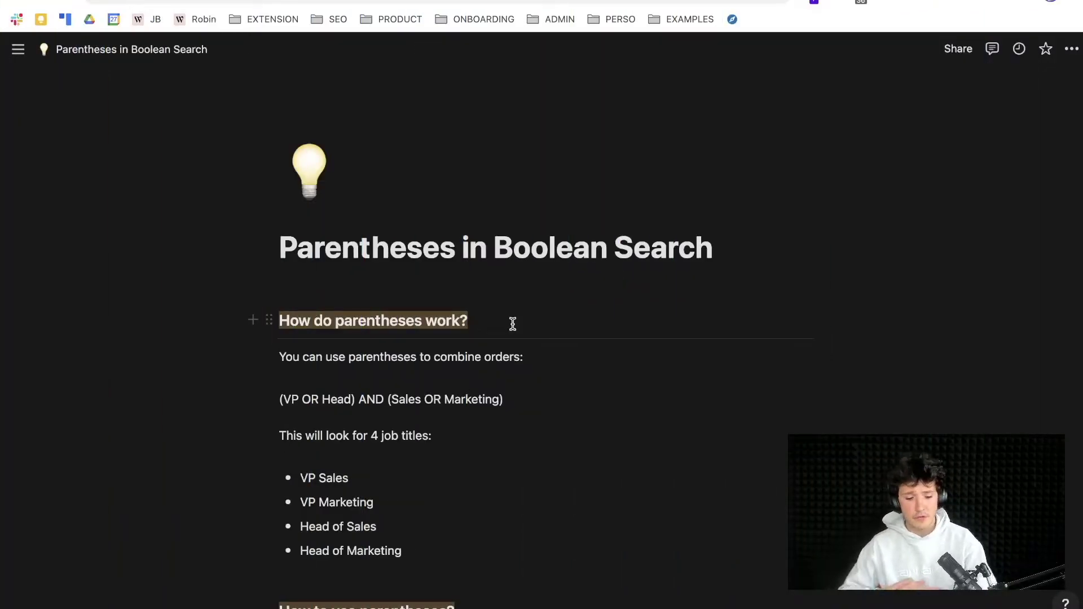
Select the (VP OR Head) AND (Sales OR Marketing) query in Notion, then go back to Sales Navigator.
scroll(513, 323, down, 5)
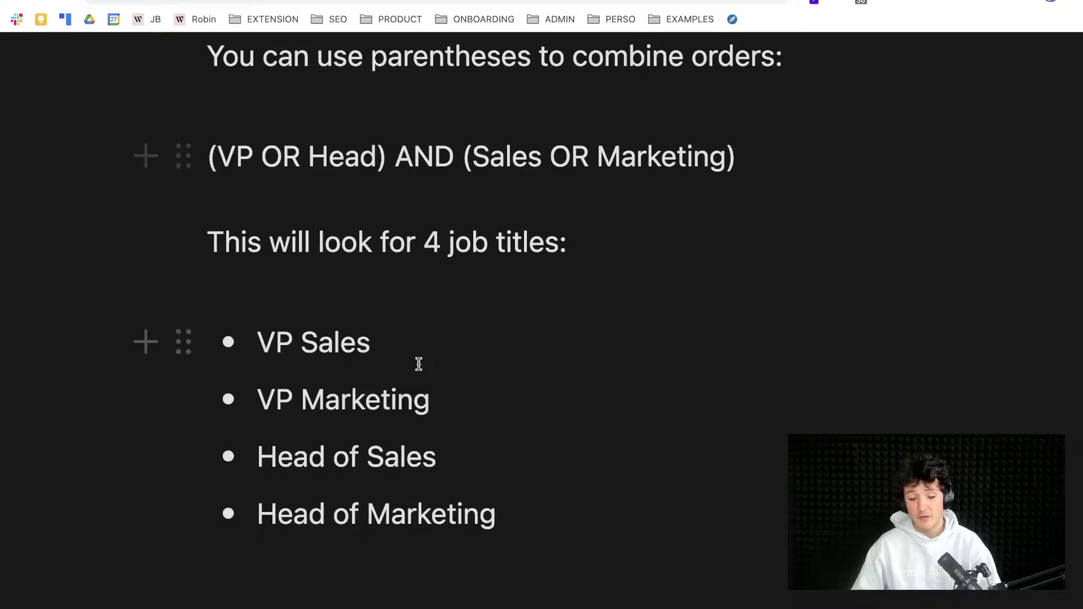
scroll(417, 364, down, 2)
click(214, 113)
drag(215, 112, 384, 113)
drag(490, 110, 709, 107)
scroll(486, 322, down, 1)
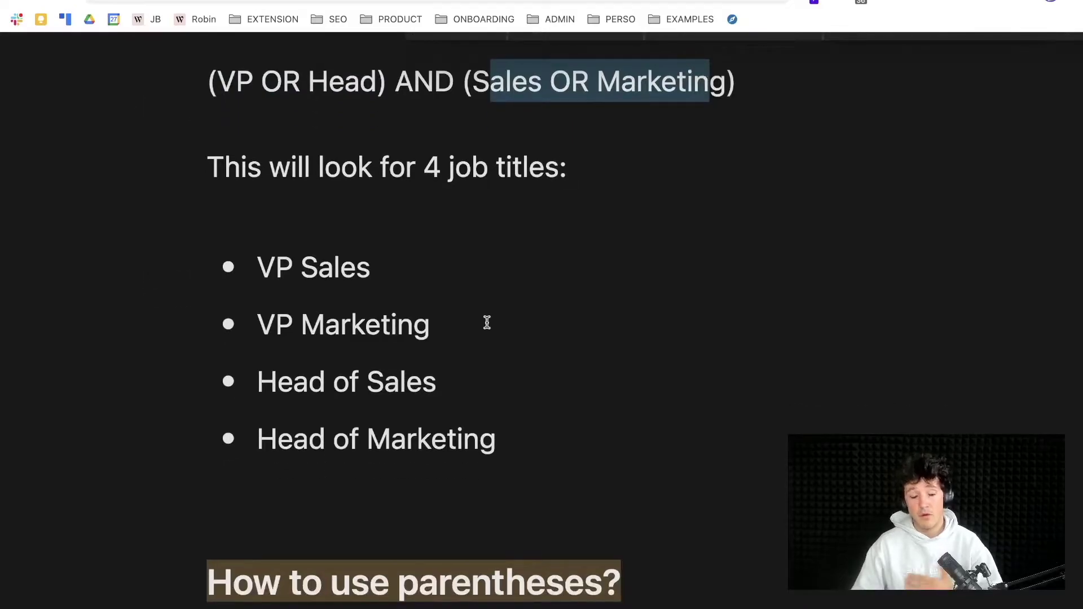
scroll(481, 329, down, 1)
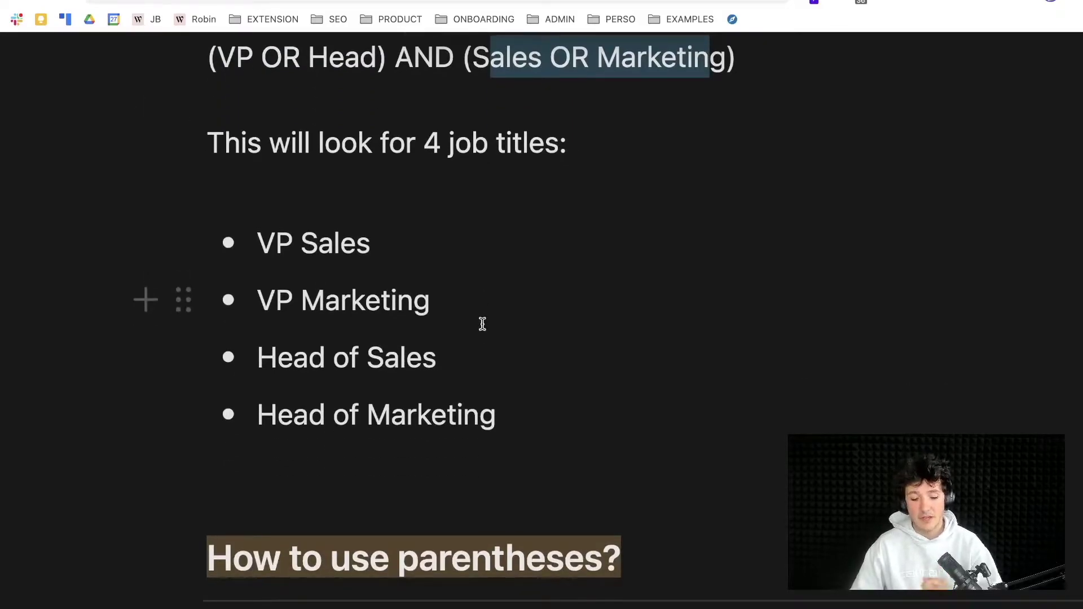
scroll(482, 323, up, 5)
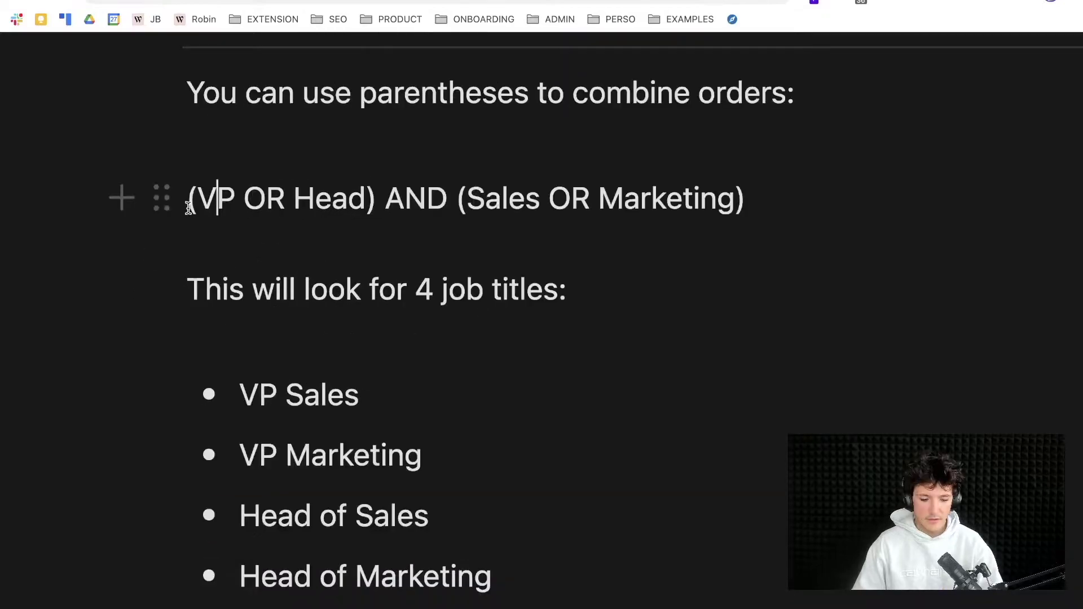
drag(187, 202, 744, 197)
key(ctrl+c)
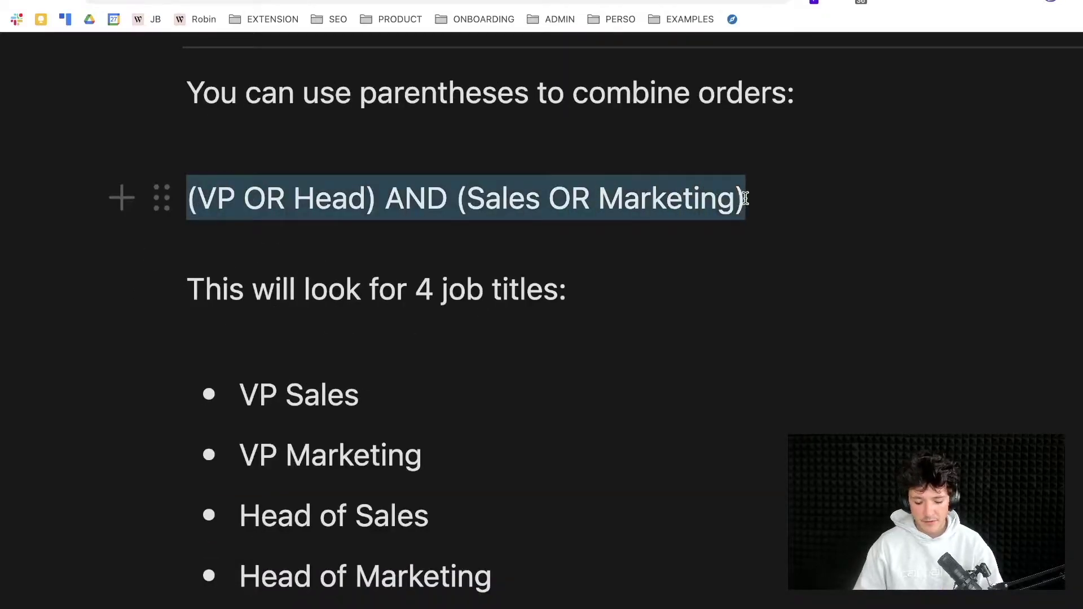
click(580, 251)
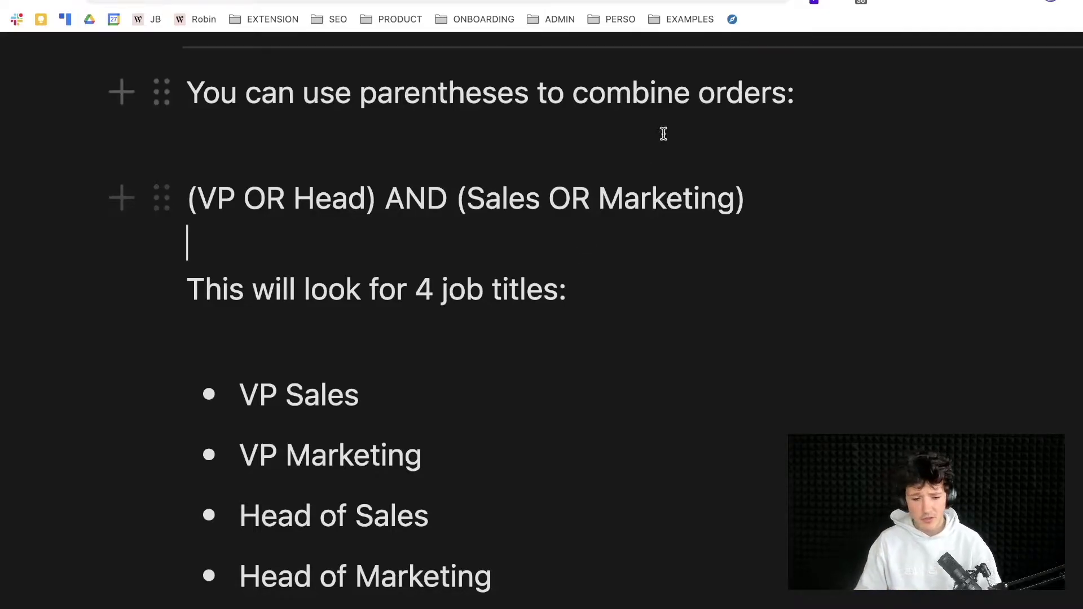
key(ctrl+Tab)
scroll(90, 272, down, 1)
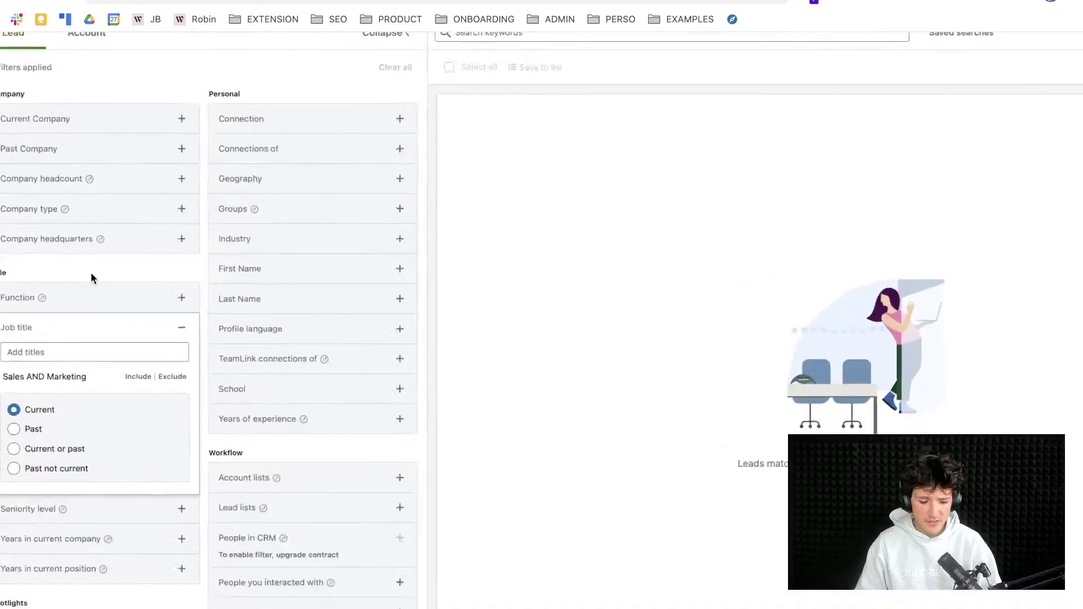
scroll(90, 273, up, 5)
click(98, 382)
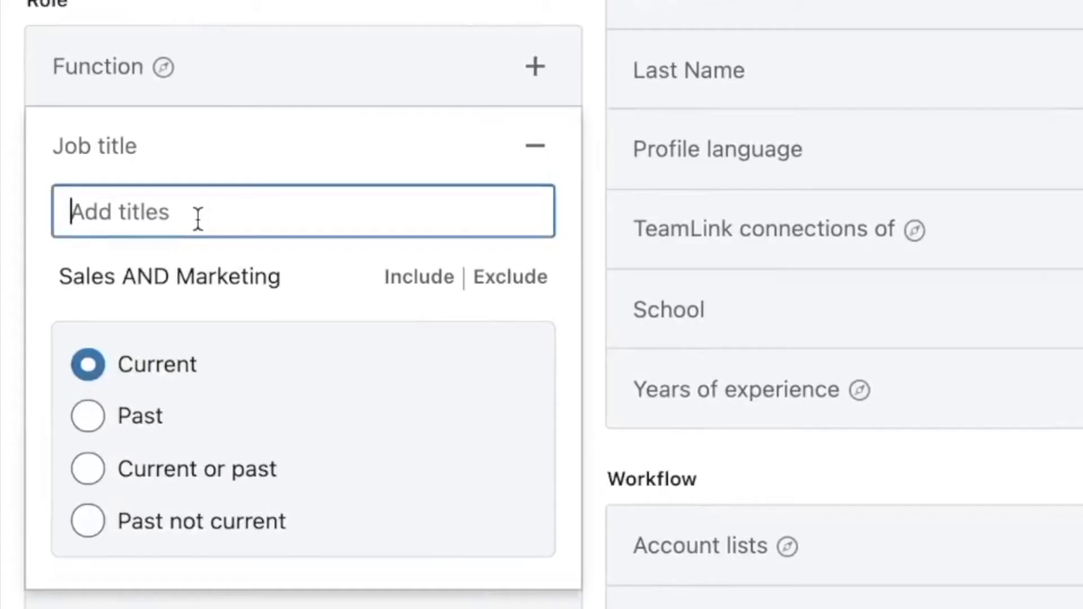
key(ctrl+v)
key(ctrl+v)
drag(434, 221, 8, 223)
click(17, 225)
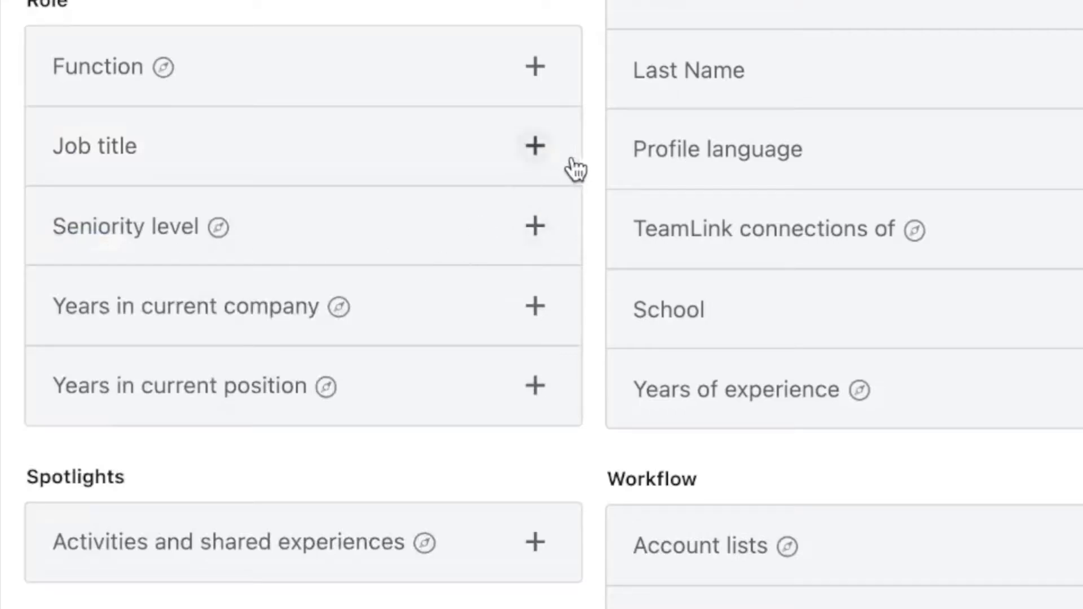
click(499, 154)
key(ctrl+v)
click(537, 147)
click(536, 147)
click(351, 210)
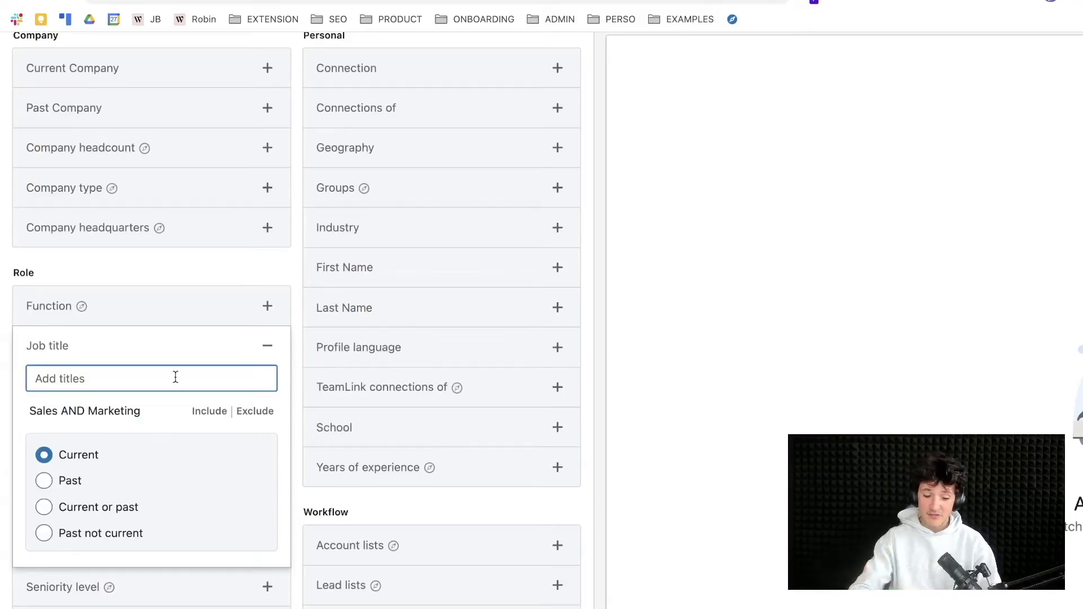
key(ctrl+v)
click(268, 346)
click(268, 347)
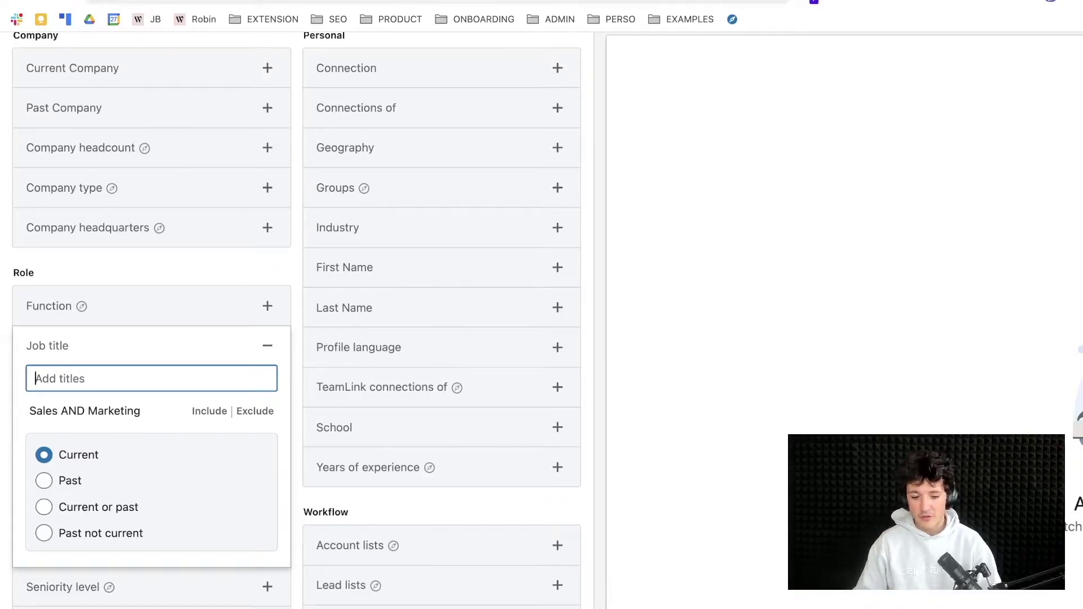
key(ctrl+Tab)
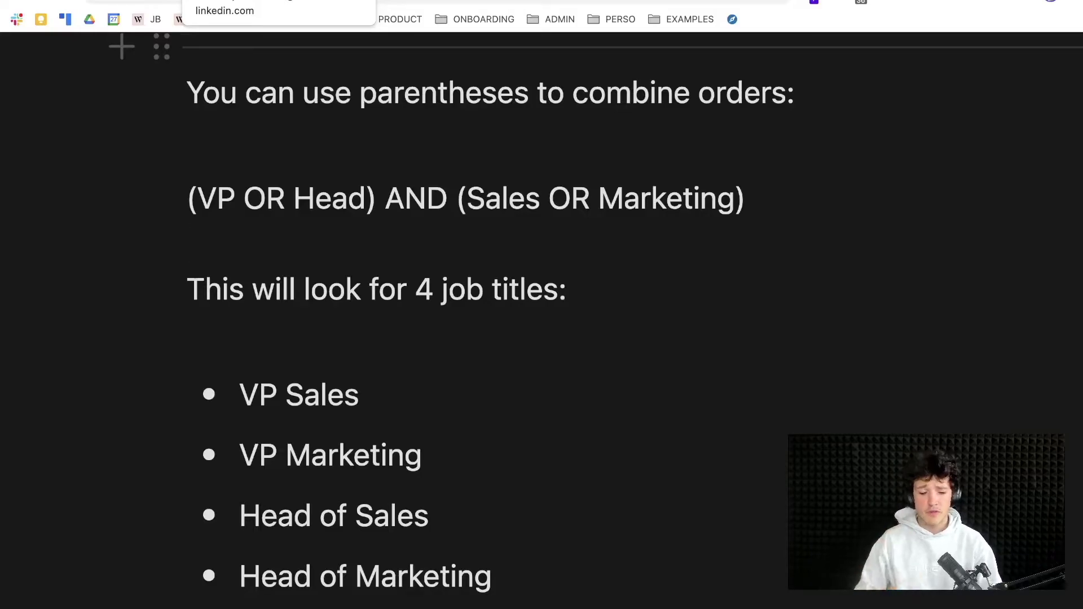
click(242, 2)
Apply (VP OR Head) AND (Sales OR Marketing) as the job title filter, giving 840K+ leads.
key(ctrl+v)
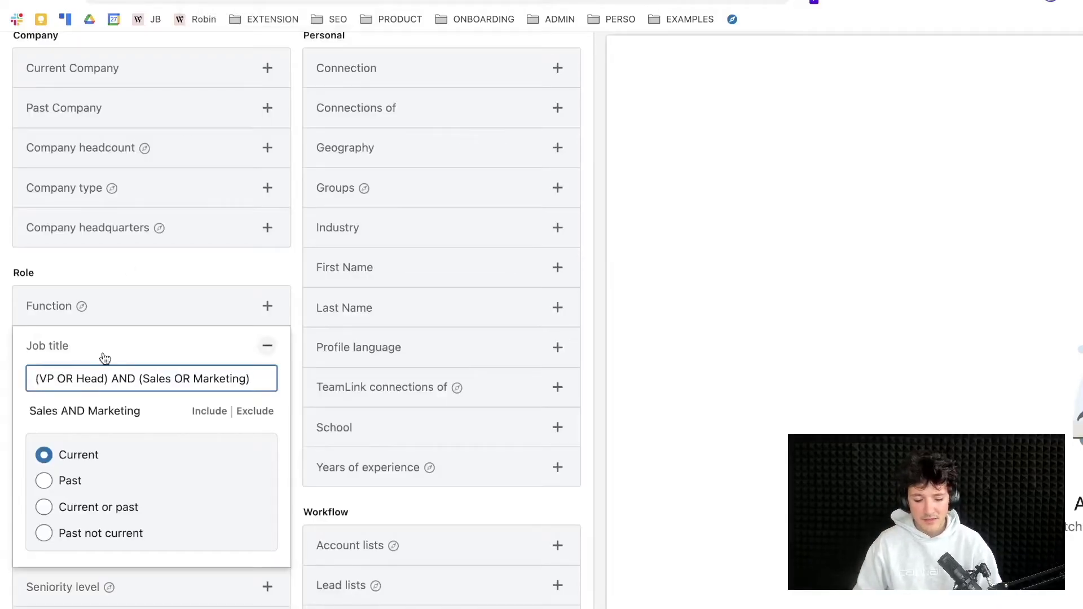
key(Return)
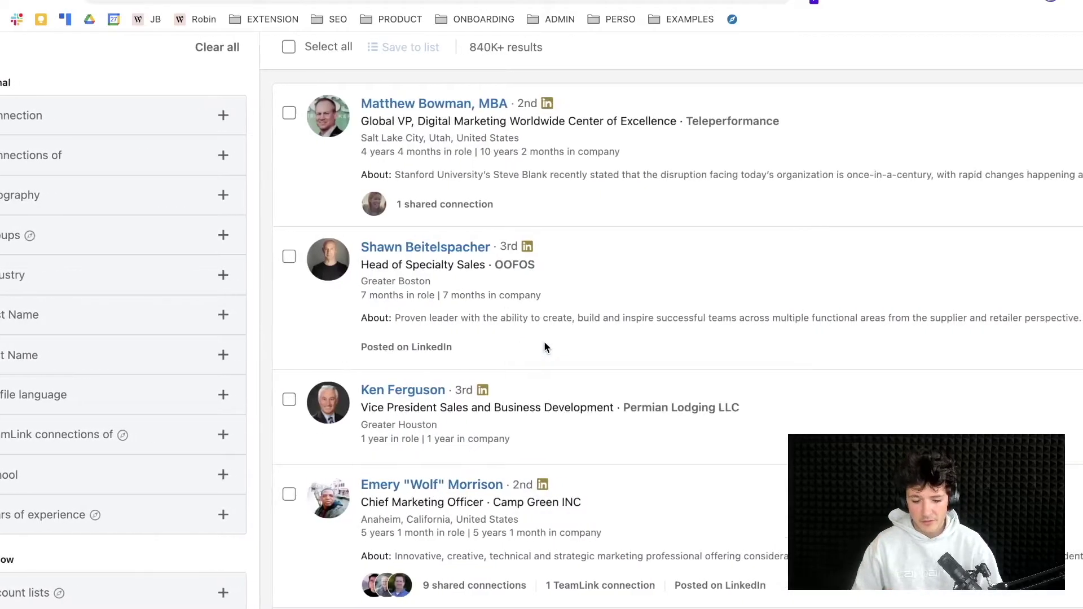
scroll(544, 341, up, 5)
Highlight the matching VP, Sales and Marketing words in lead titles, then return to Notion.
double_click(466, 120)
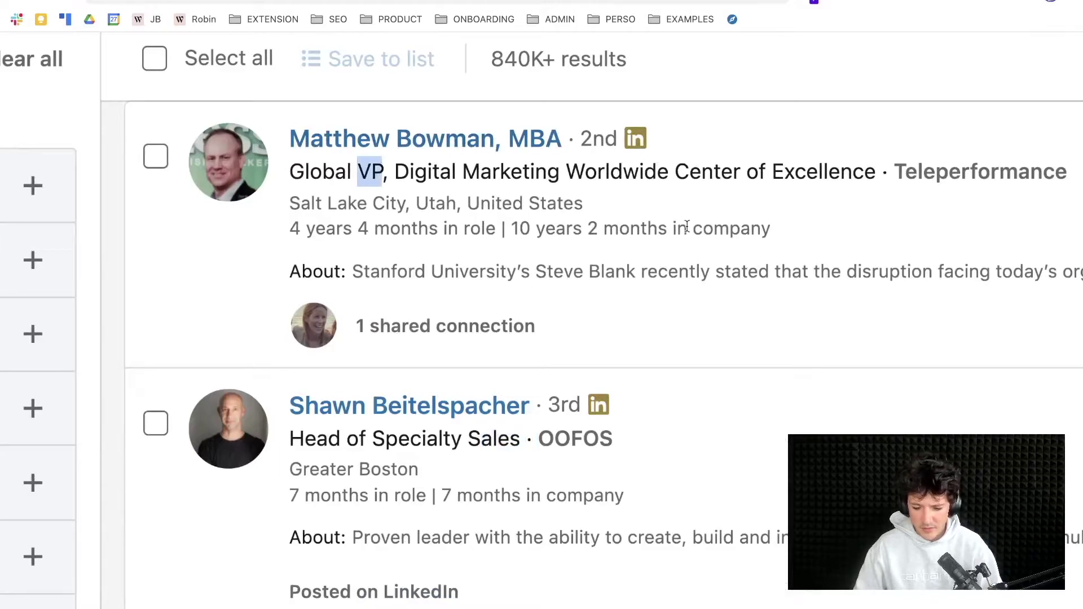
drag(461, 172, 566, 172)
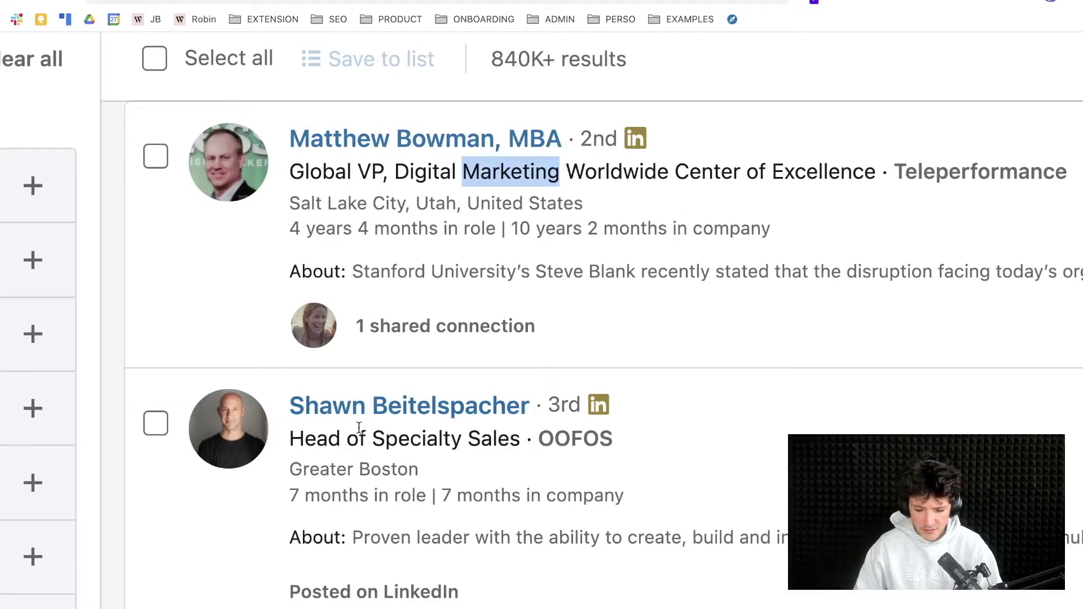
click(473, 441)
double_click(477, 441)
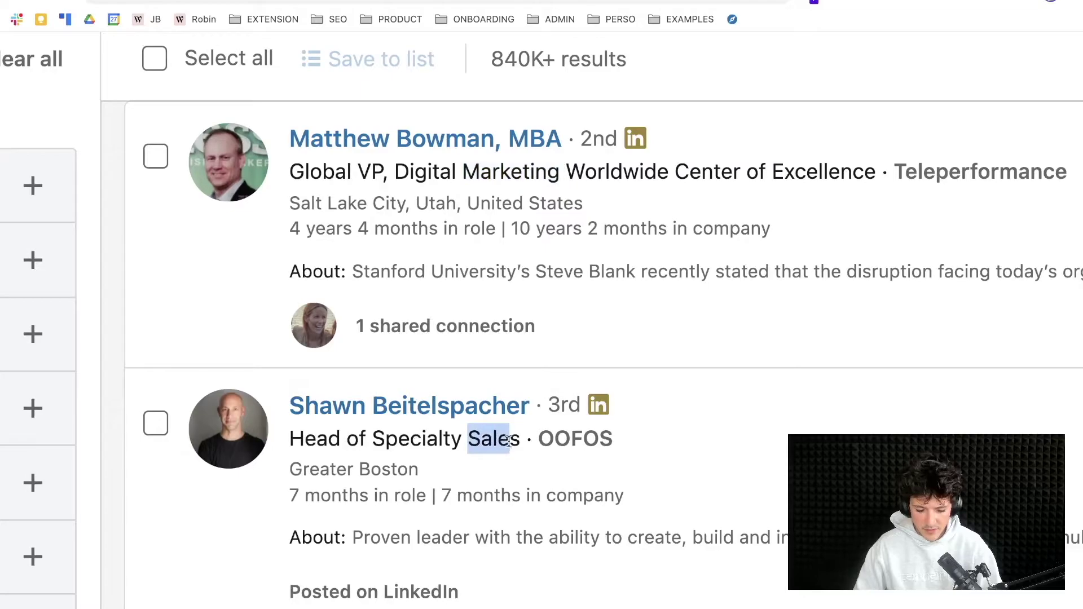
scroll(510, 443, down, 10)
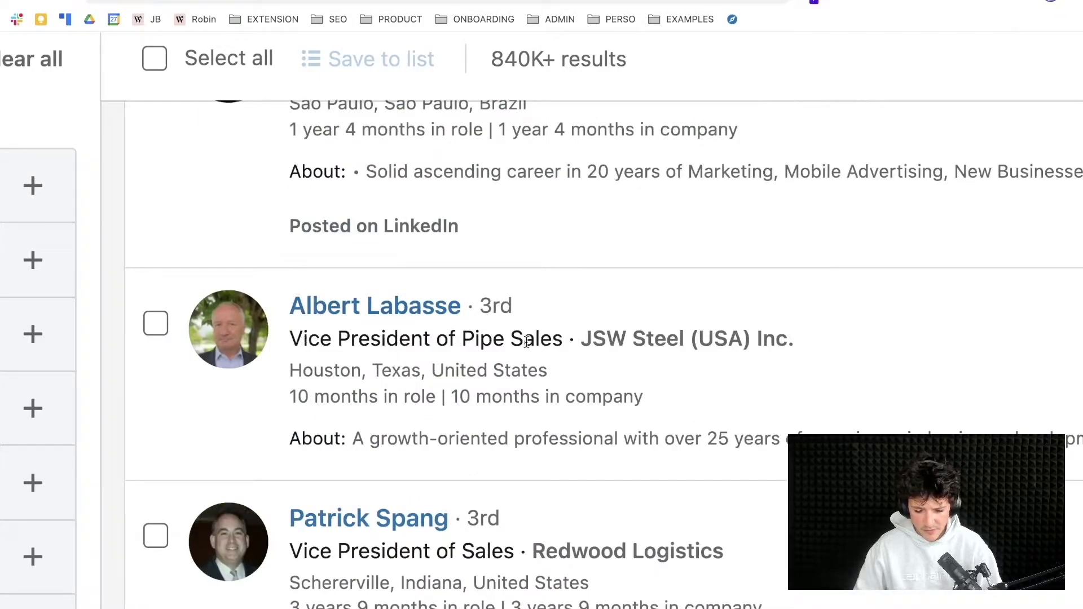
drag(512, 338, 554, 338)
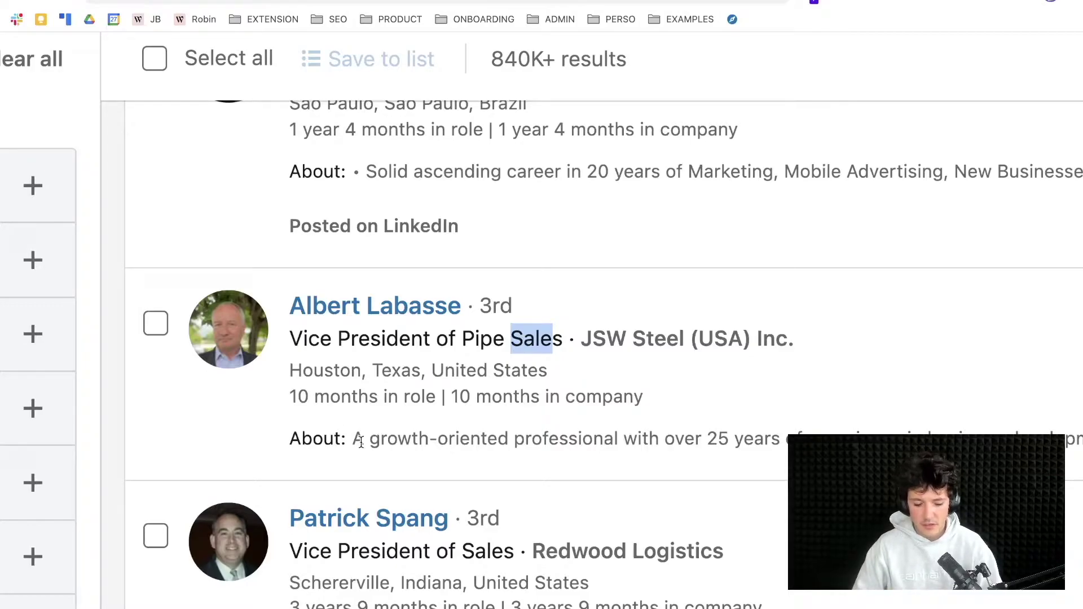
scroll(361, 442, down, 10)
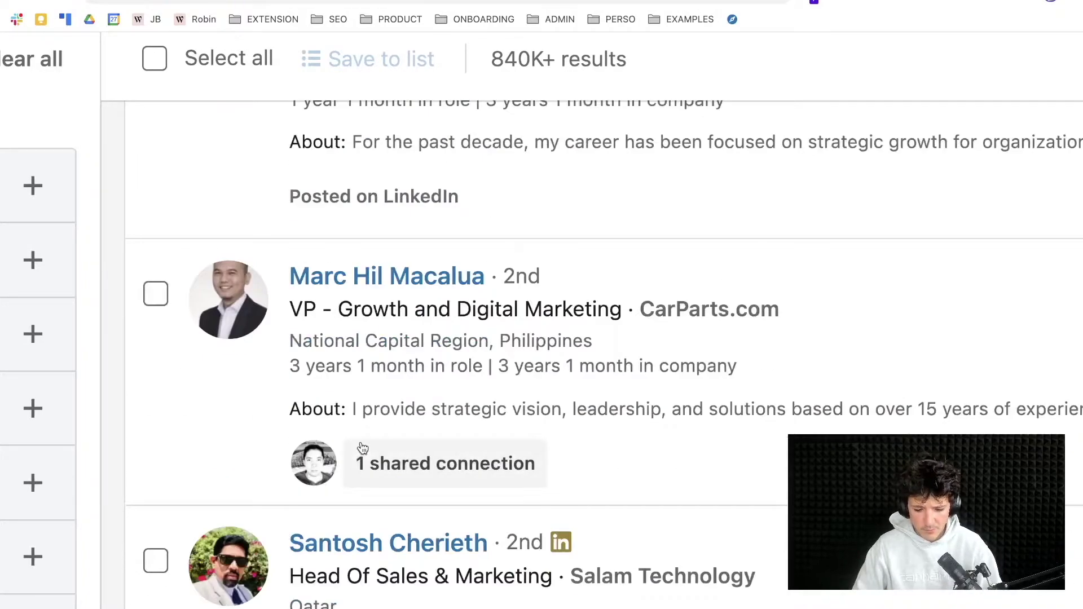
scroll(363, 448, down, 2)
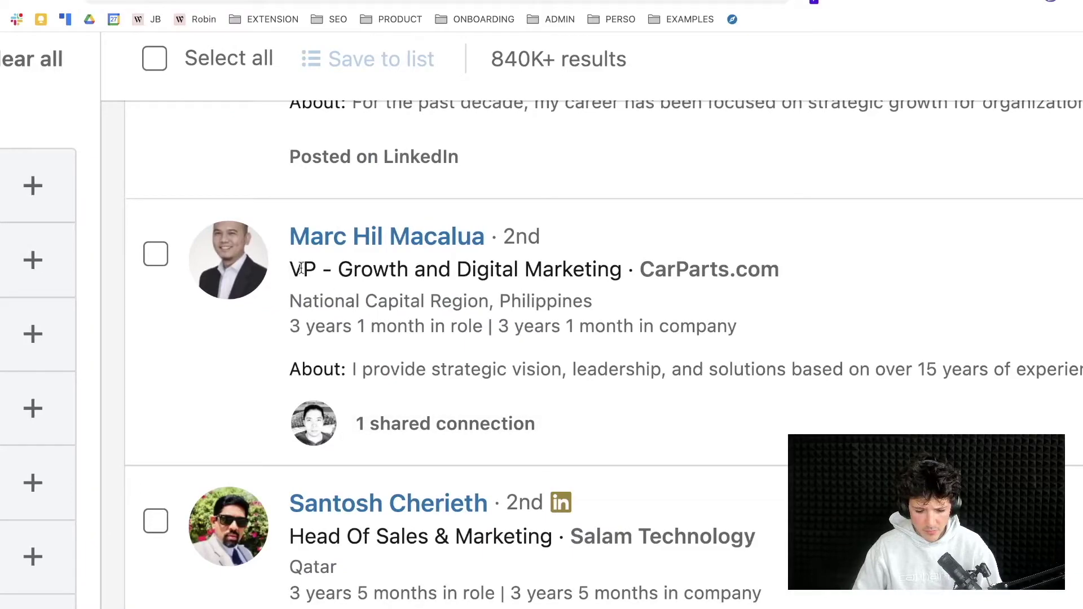
drag(525, 270, 622, 265)
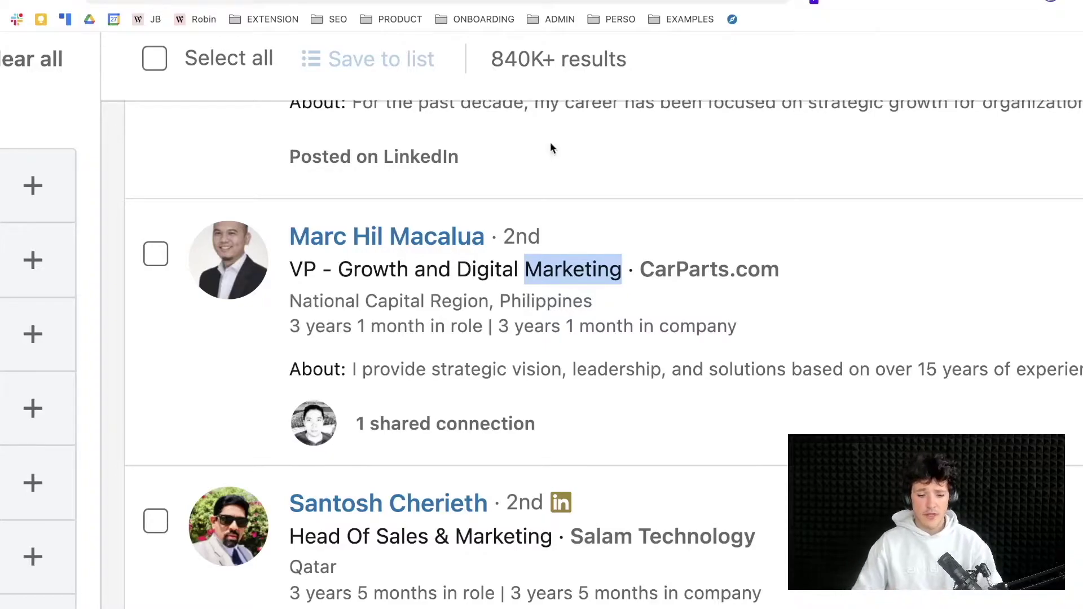
click(424, 6)
scroll(295, 261, up, 2)
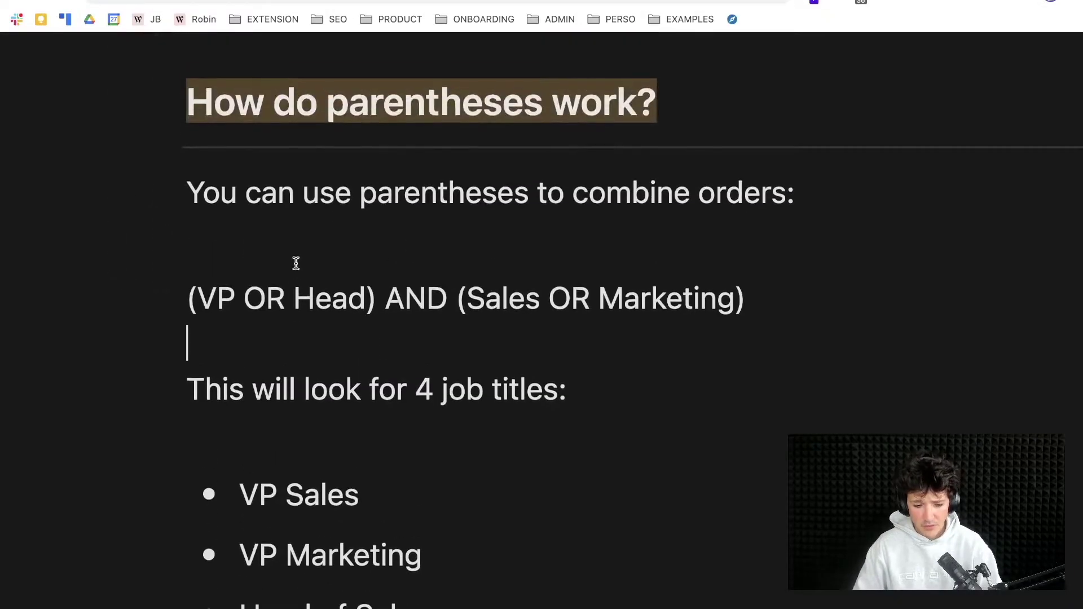
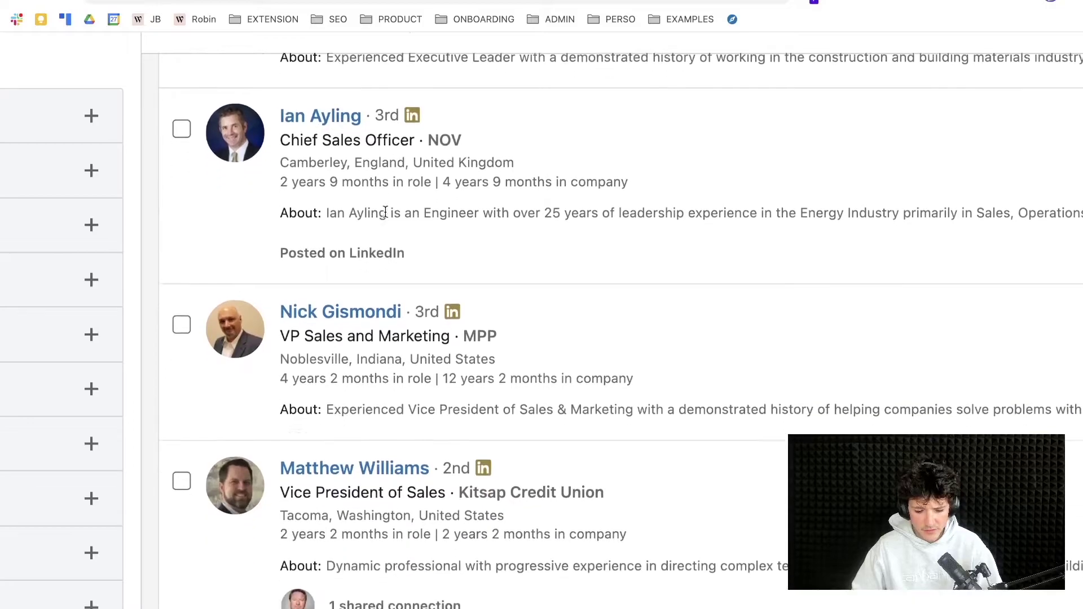
Scroll to the Meesenburg International Digital Marketing and eCommerce Manager and bring up the link menu for the name.
scroll(298, 247, down, 6)
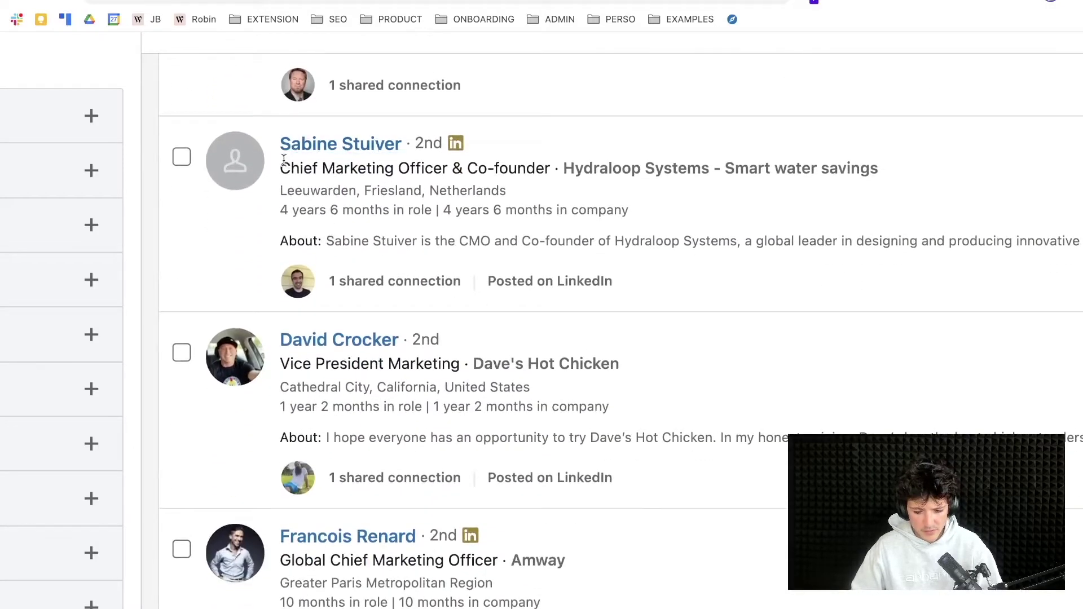
scroll(458, 215, down, 5)
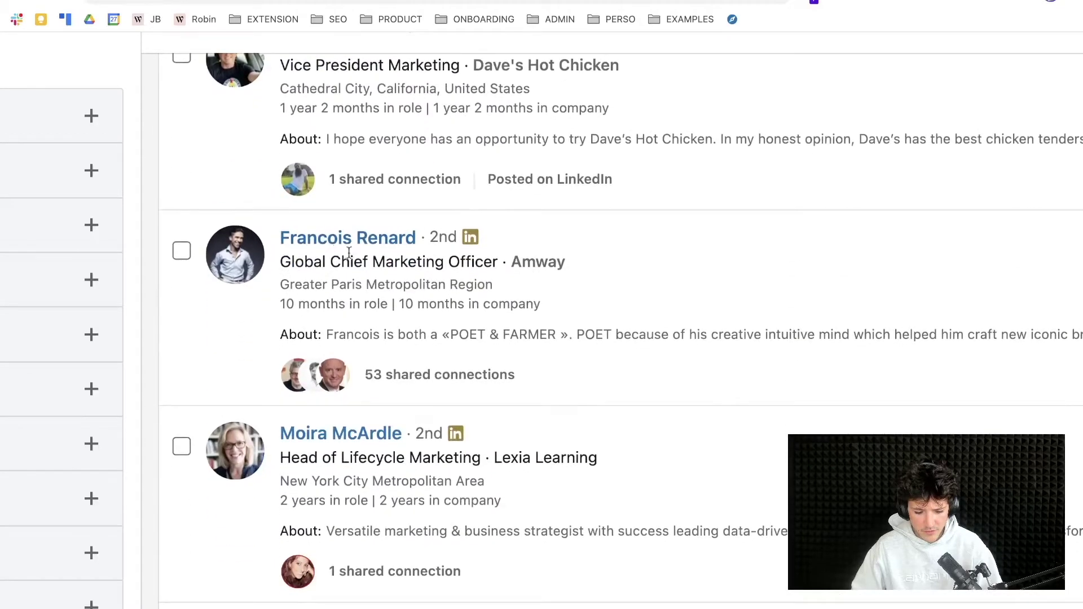
scroll(482, 285, down, 3)
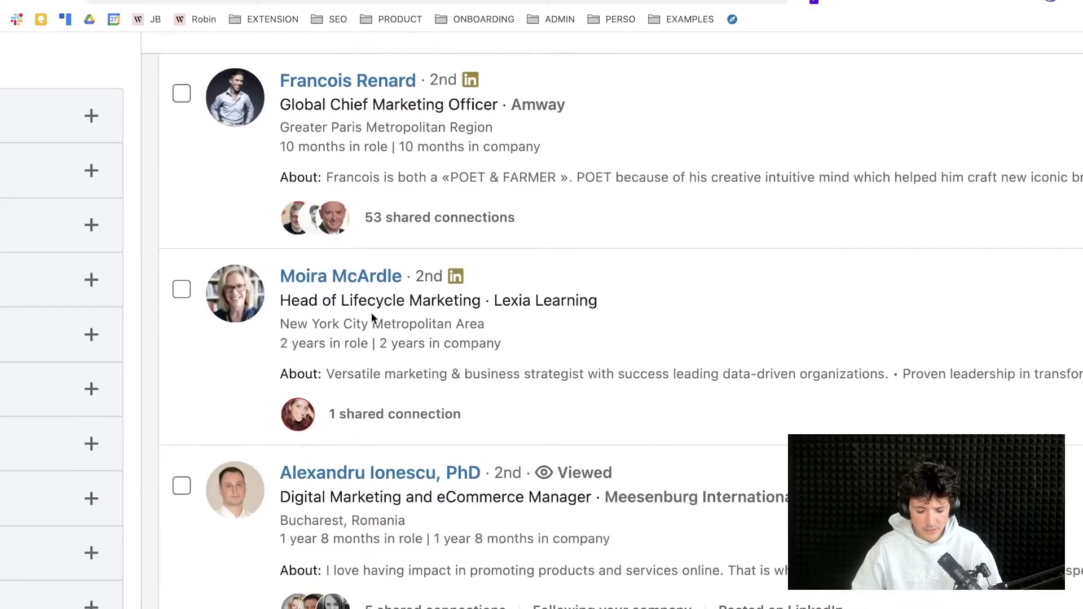
scroll(456, 299, down, 4)
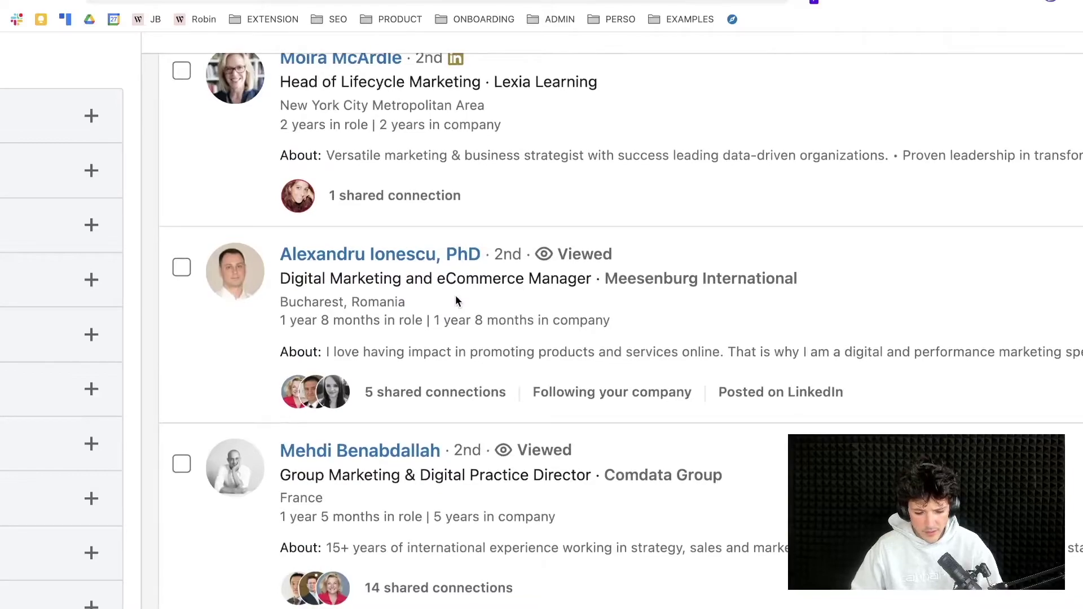
scroll(455, 299, down, 1)
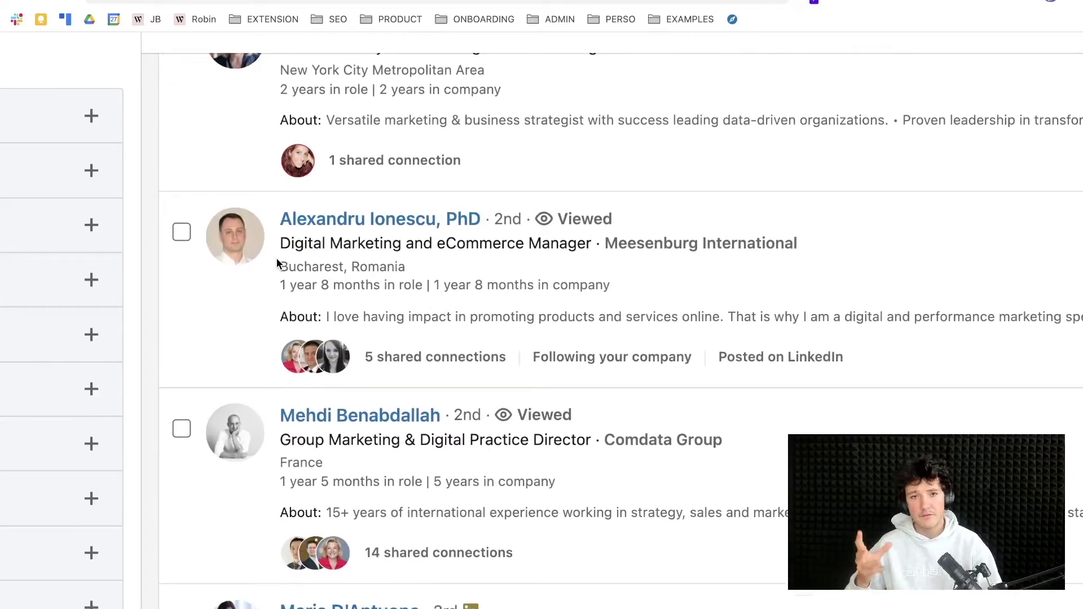
drag(281, 243, 595, 251)
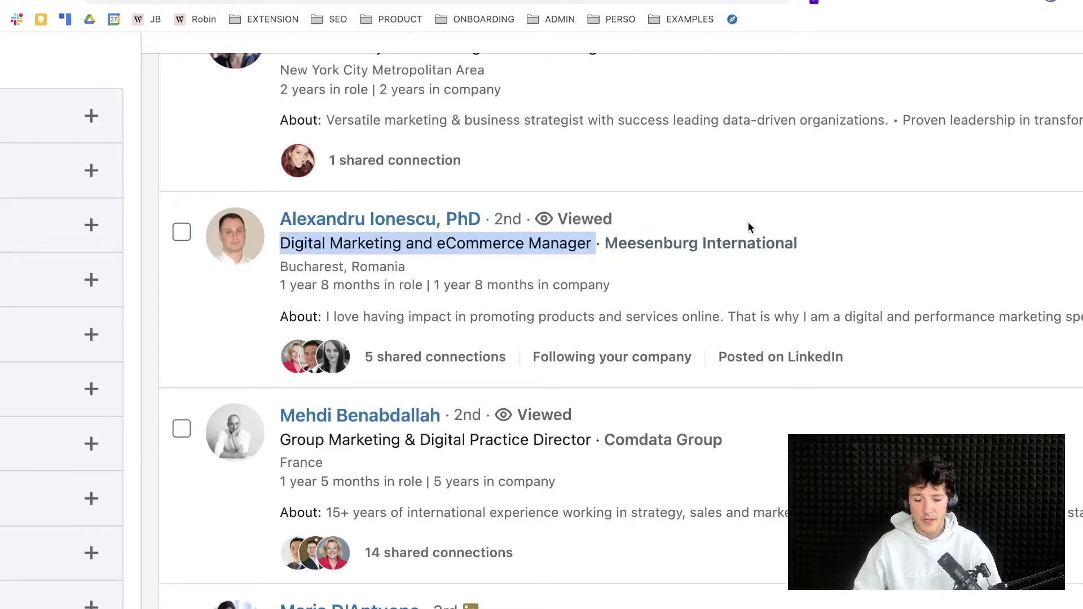
click(790, 178)
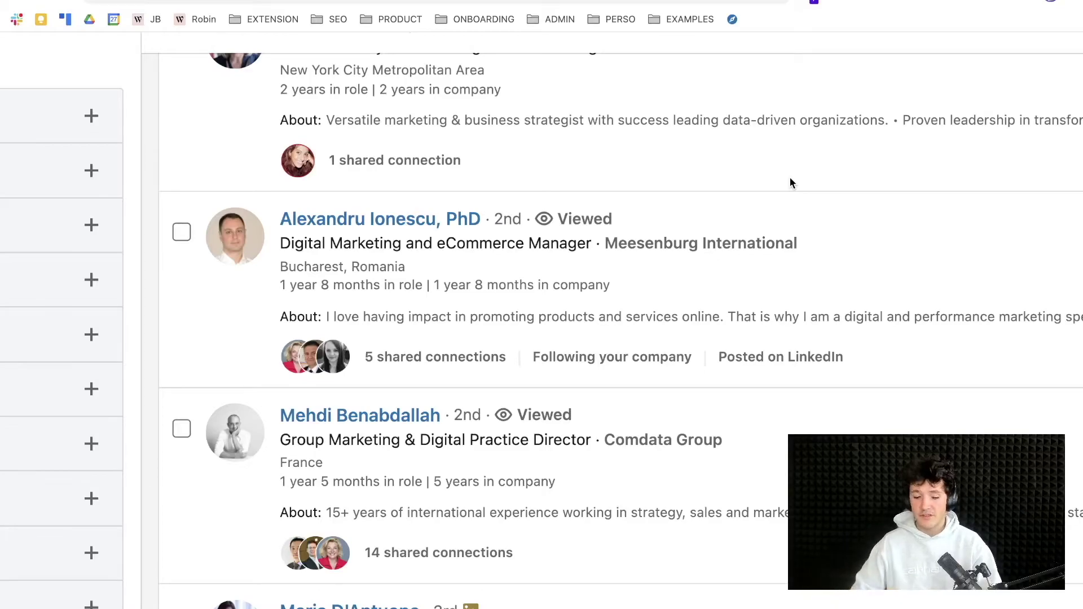
right_click(381, 220)
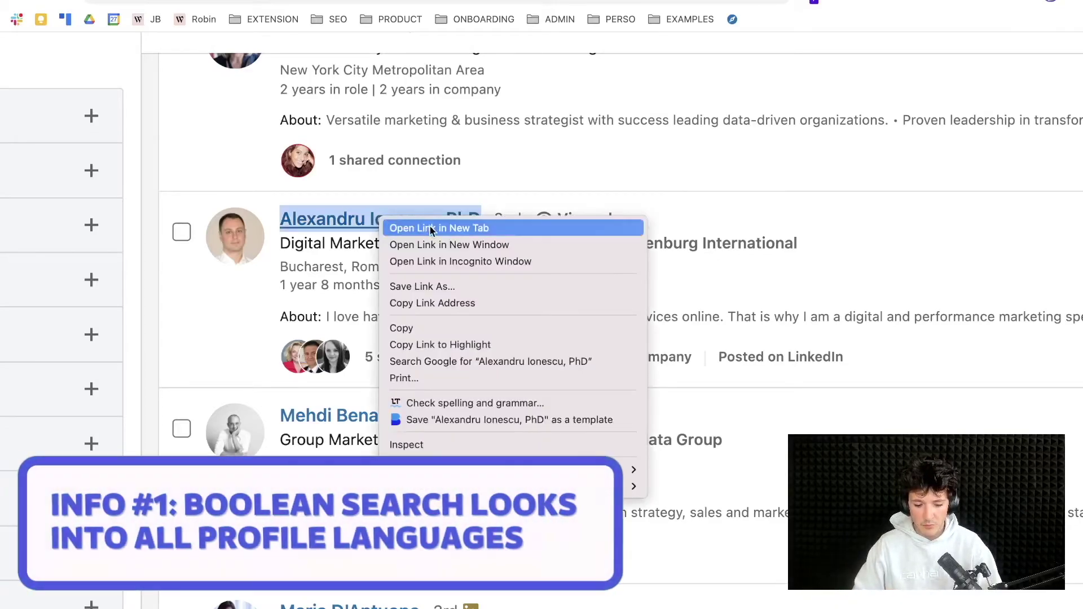
Open the Meesenburg International lead's profile in a new tab and scroll through it.
click(441, 230)
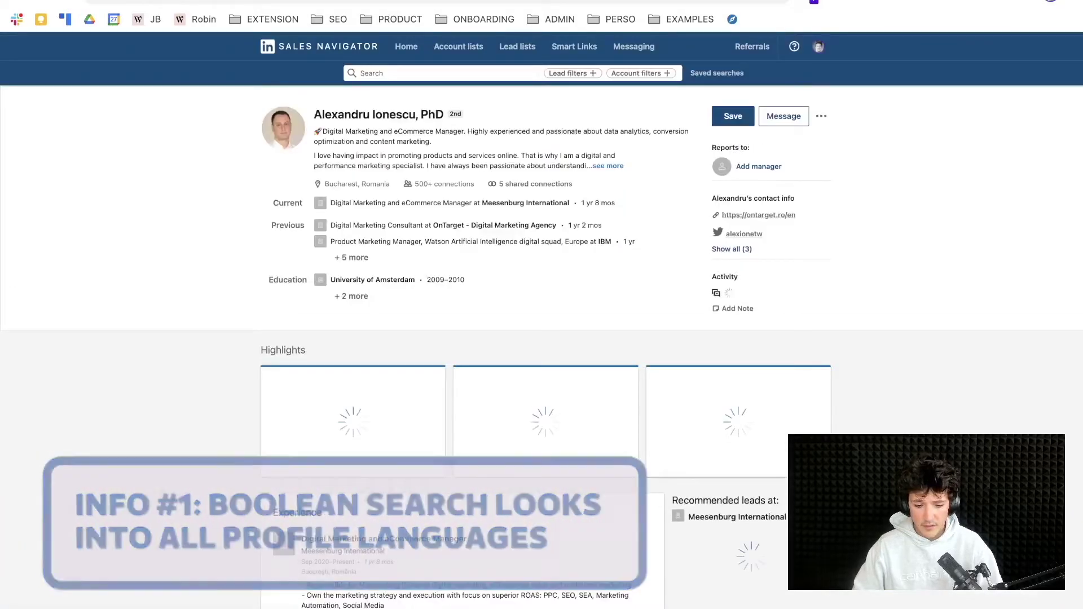
scroll(354, 330, down, 4)
scroll(356, 336, down, 1)
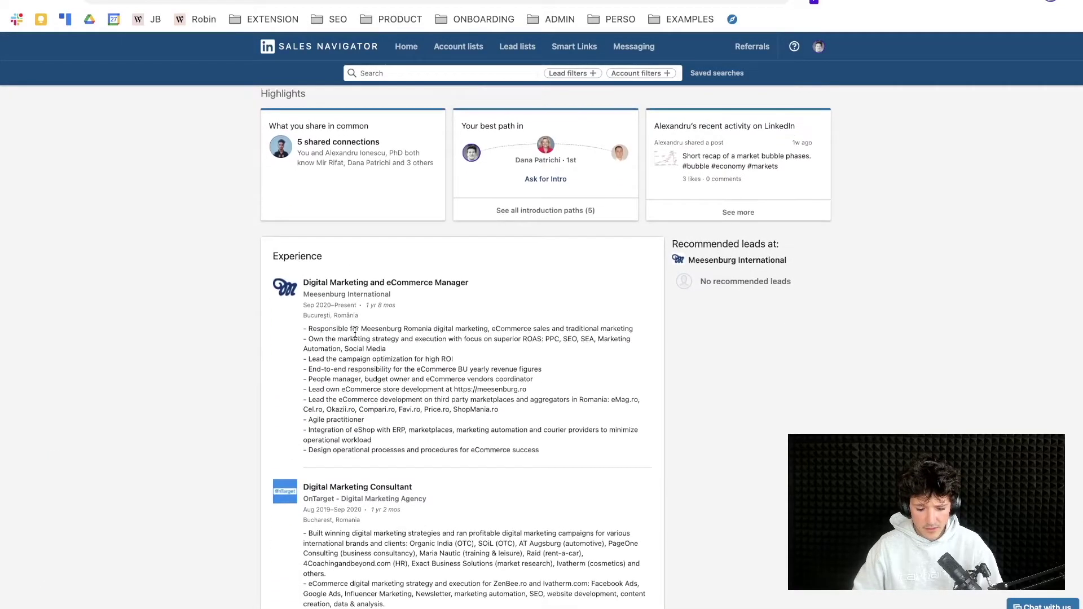
scroll(354, 330, down, 1)
scroll(354, 331, down, 1)
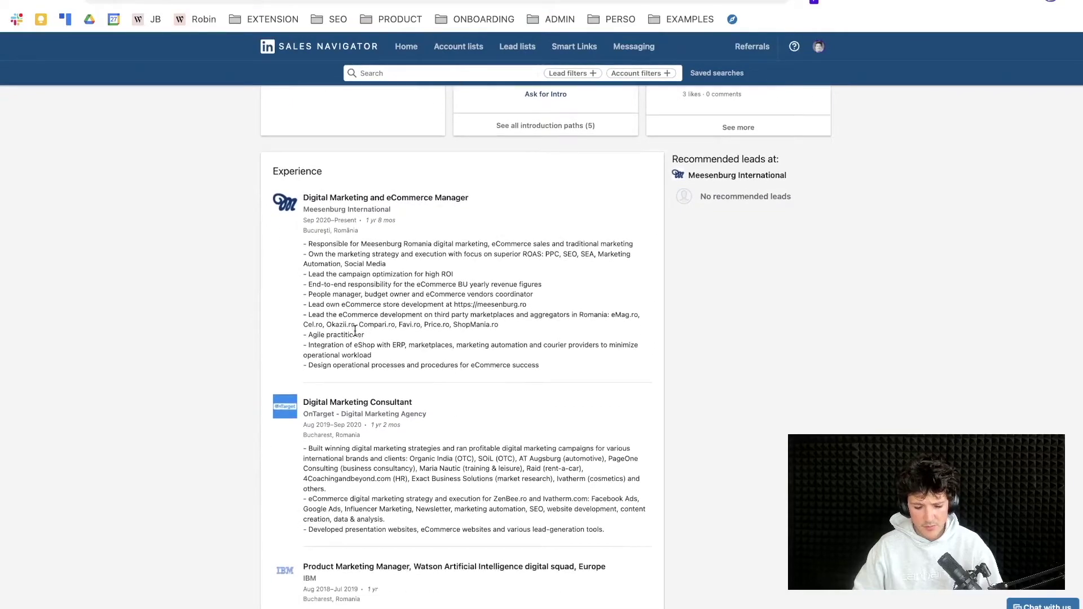
scroll(353, 320, up, 6)
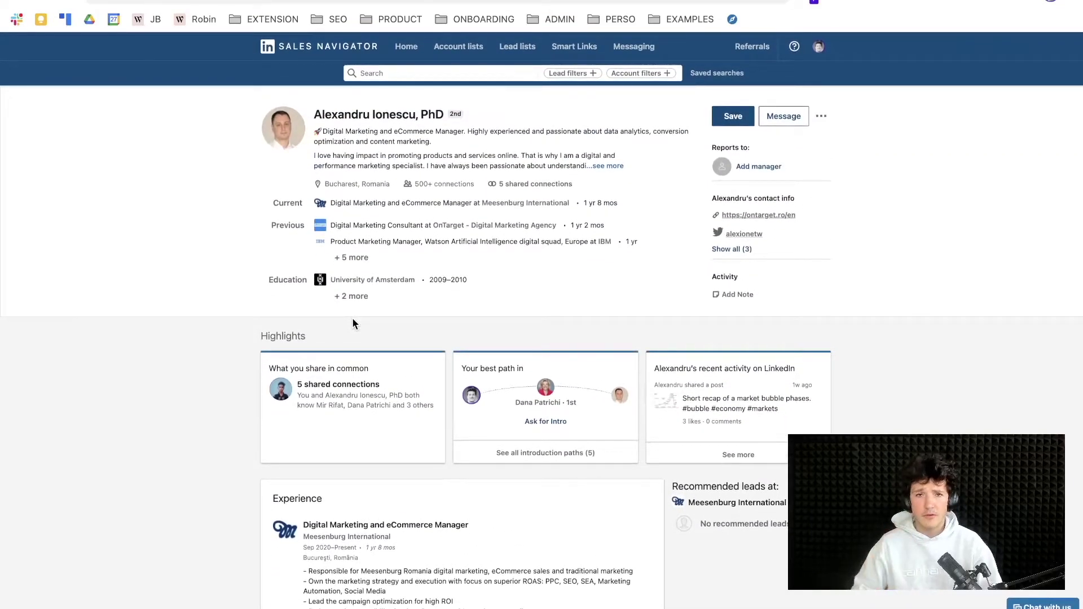
Copy the lead's LinkedIn.com profile URL, then view the profile on LinkedIn.com.
click(821, 116)
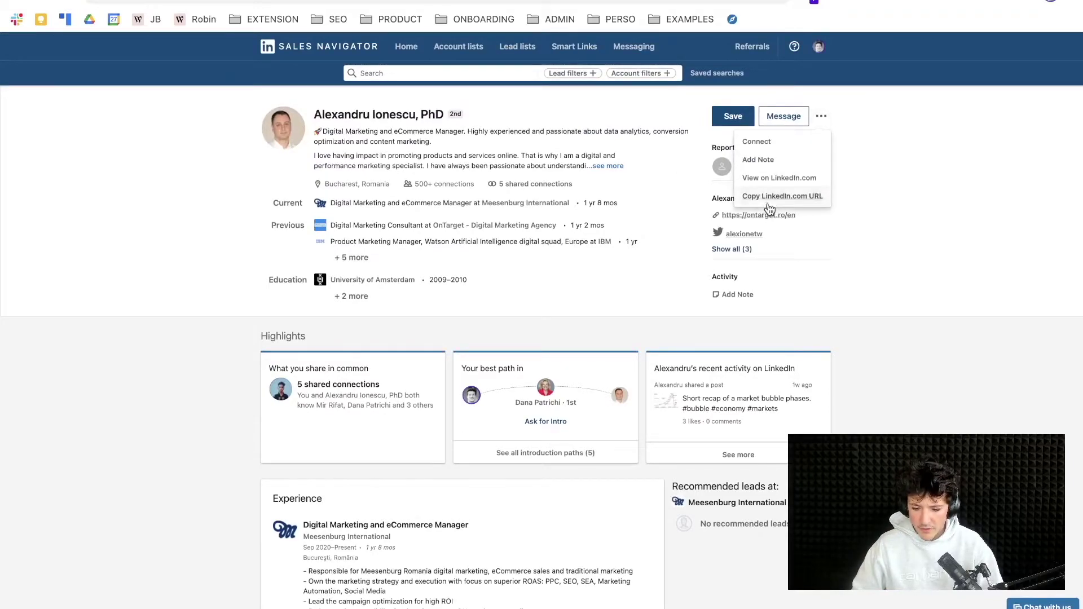
click(771, 197)
click(821, 116)
click(812, 178)
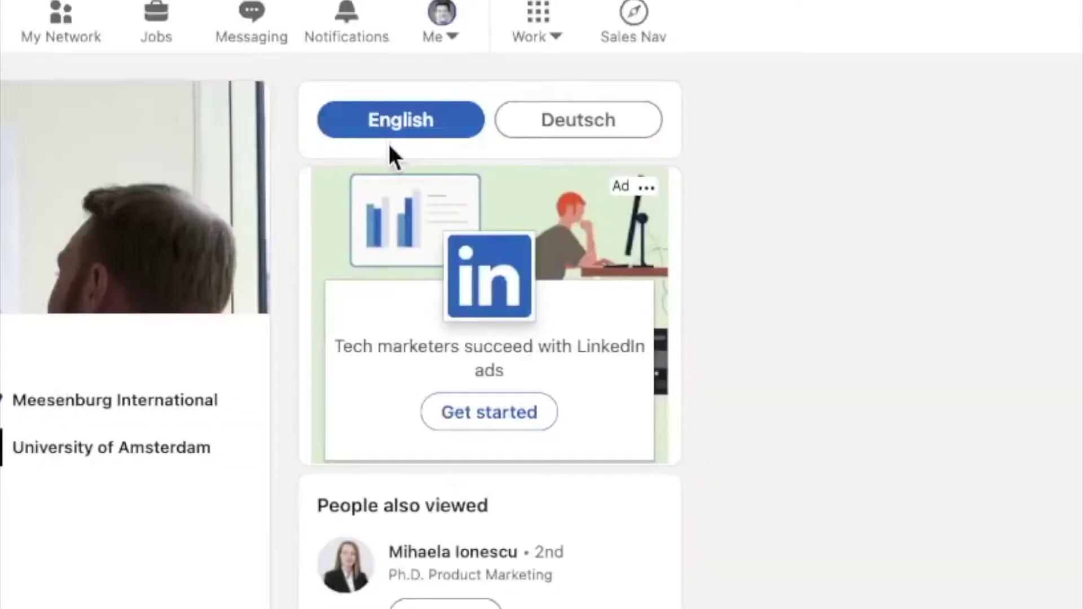
Switch the lead's LinkedIn profile to Deutsch and look over the Experience section.
click(551, 139)
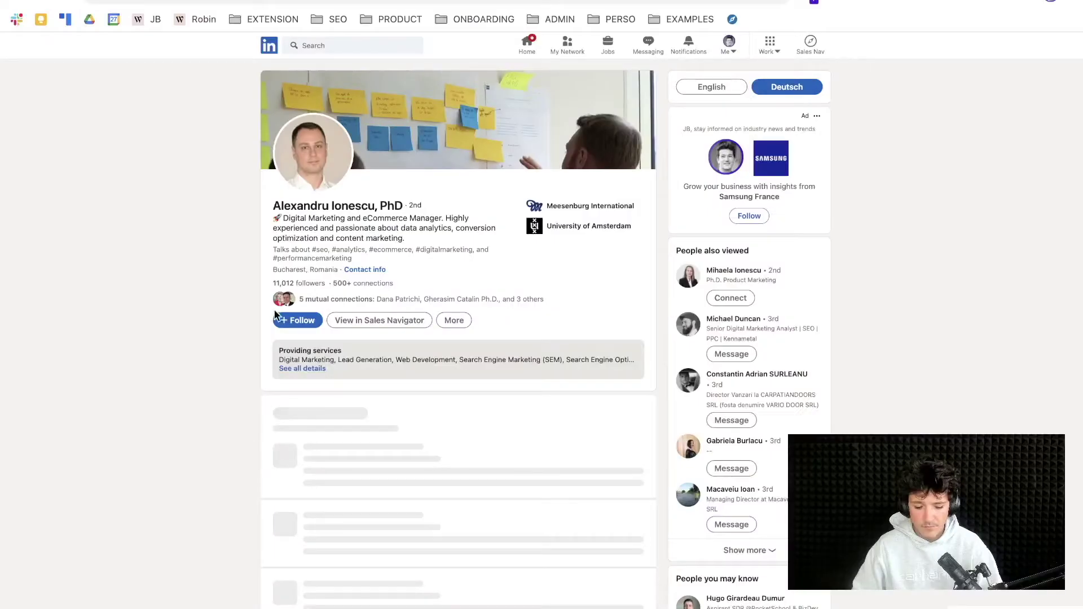
scroll(194, 407, down, 4)
scroll(195, 408, down, 15)
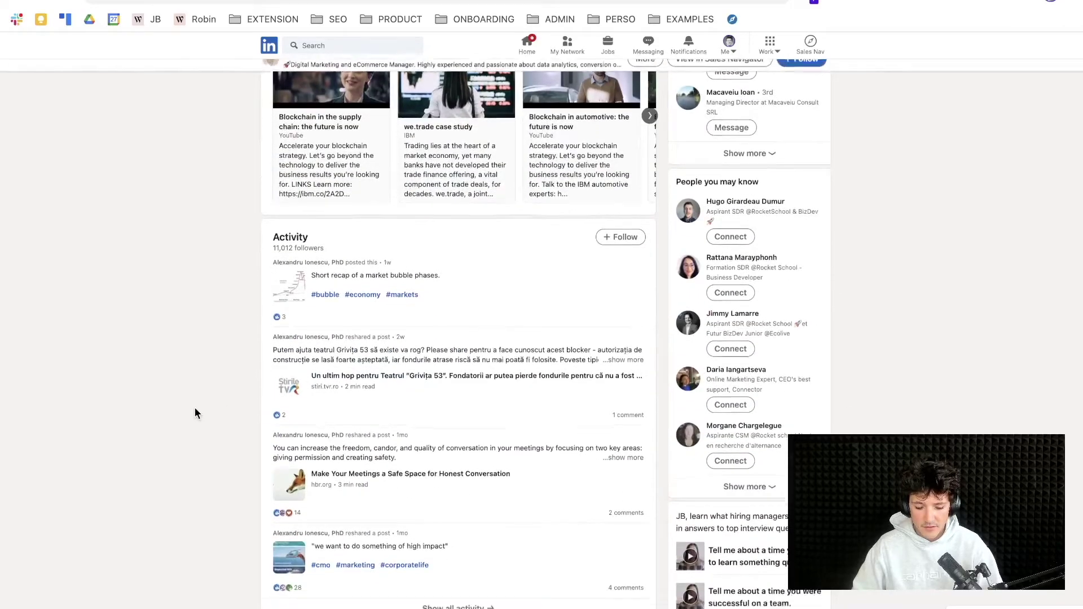
scroll(178, 425, up, 5)
scroll(178, 426, up, 2)
scroll(334, 339, right, 2)
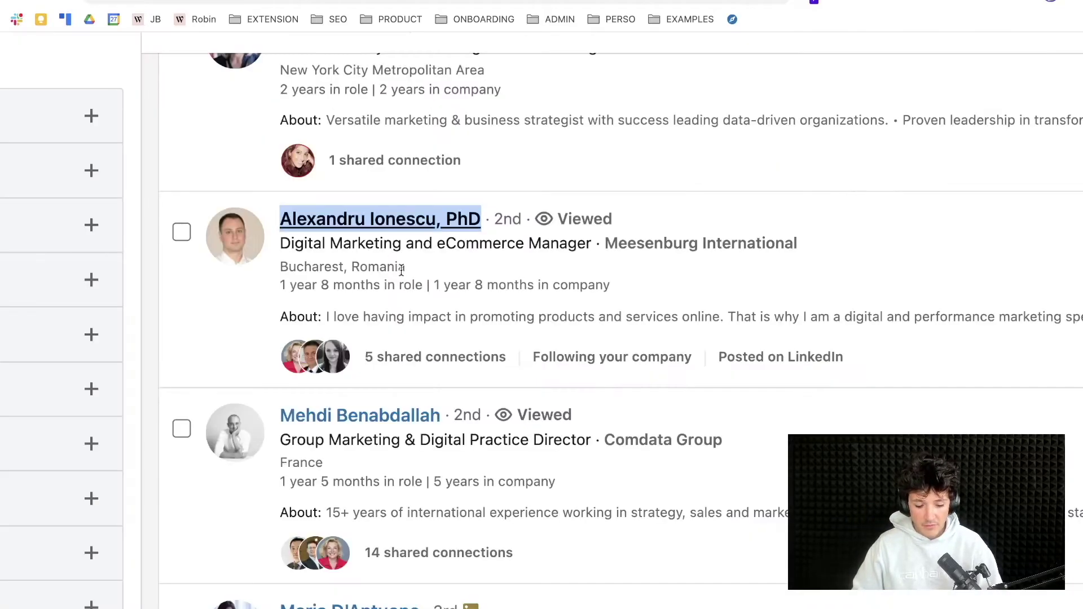
scroll(379, 324, down, 2)
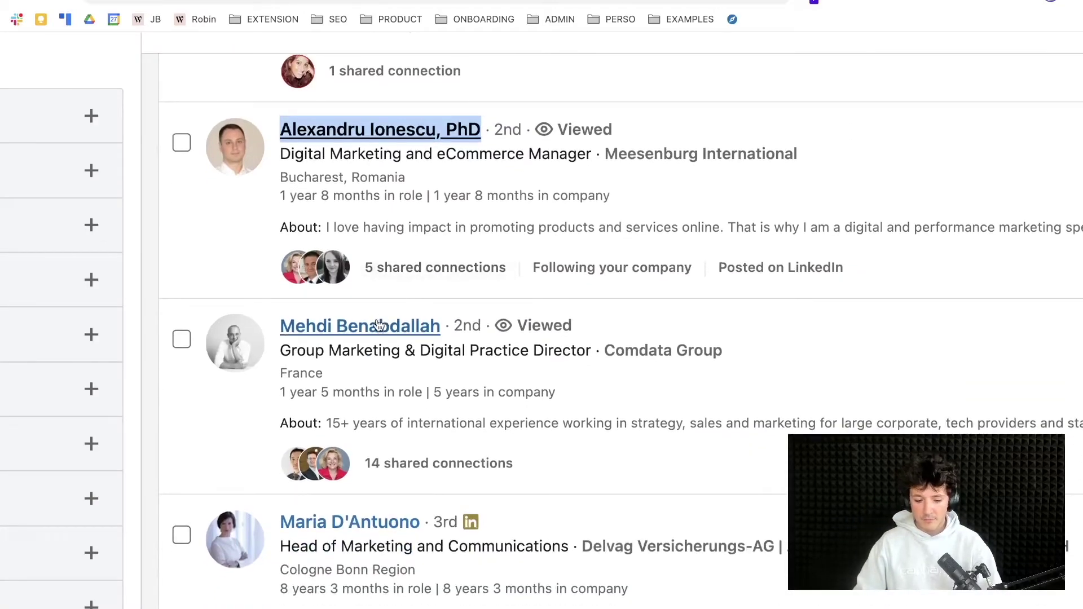
drag(281, 351, 592, 344)
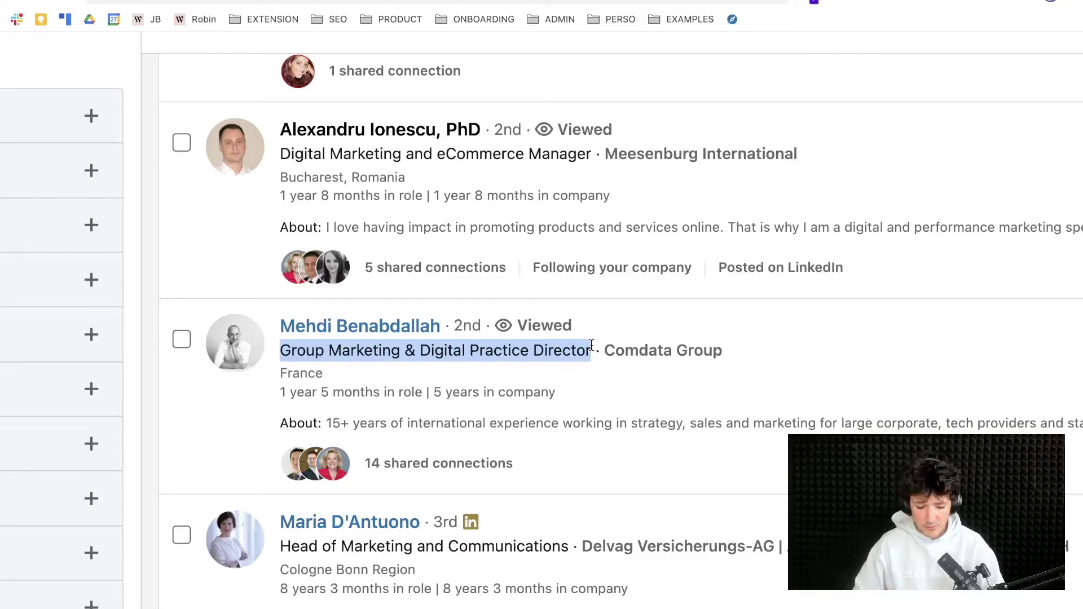
click(401, 326)
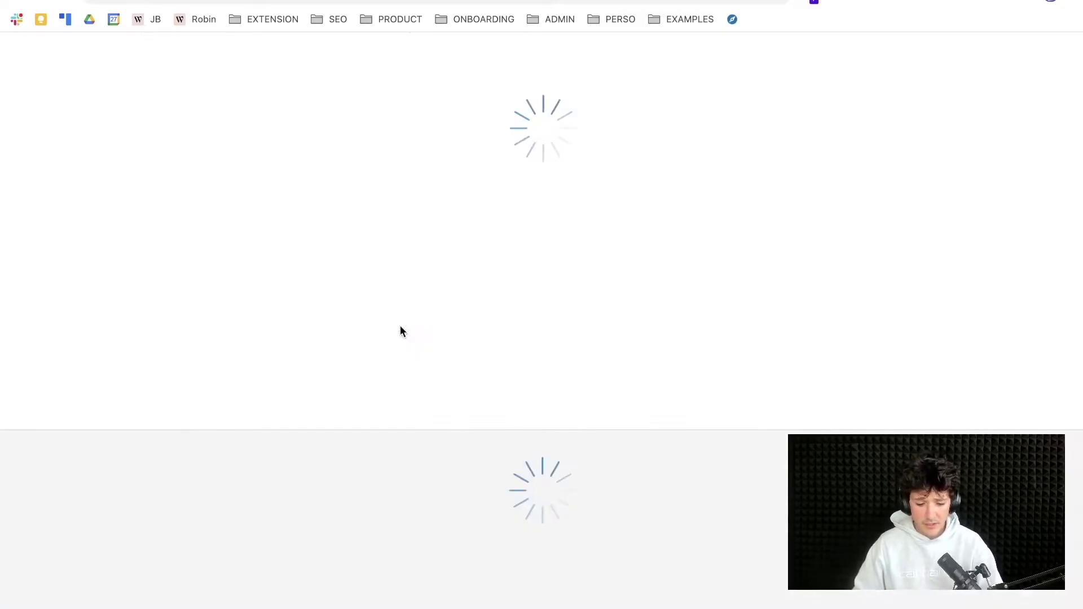
scroll(401, 330, down, 3)
scroll(400, 332, down, 2)
ctrl+scroll(400, 331, up, 5)
scroll(401, 331, down, 1)
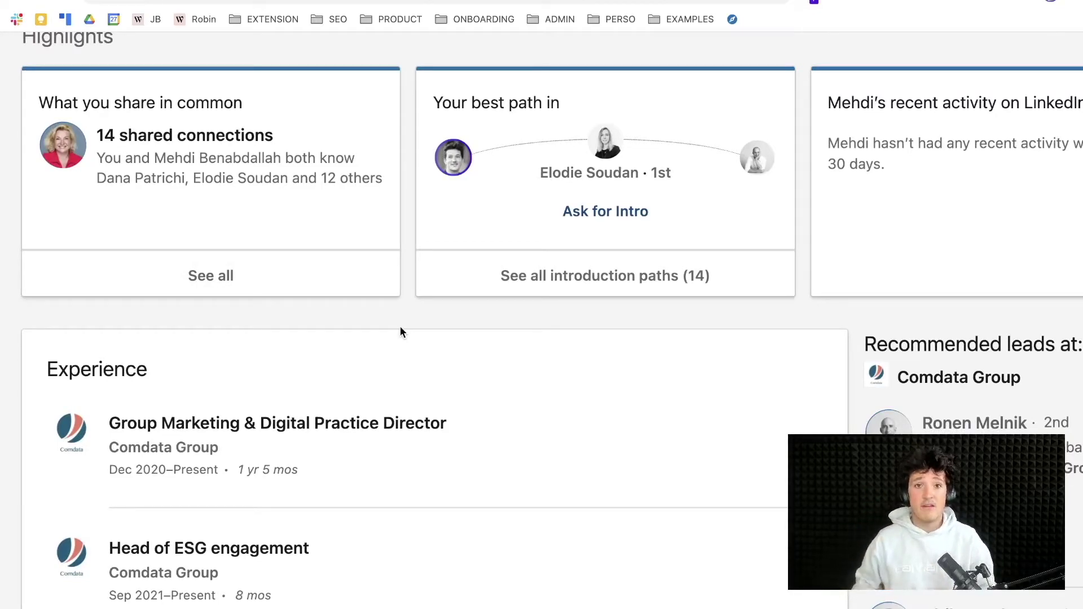
key(super+f)
Find 'present' on the profile and compare the Group Marketing & Digital Practice Director and Head of ESG engagement titles.
text(present)
scroll(328, 377, down, 3)
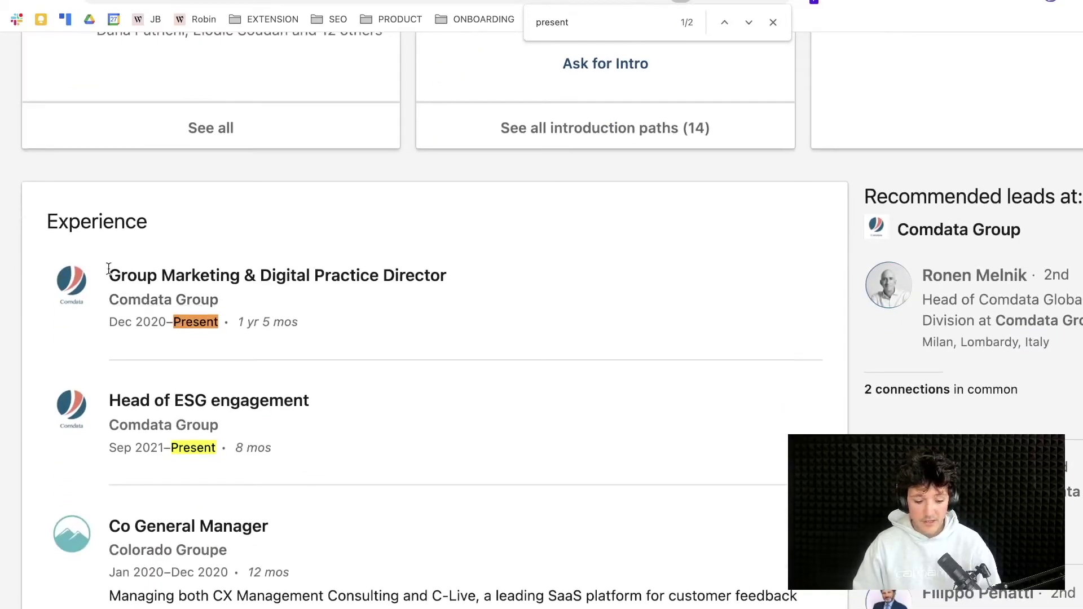
drag(446, 275, 96, 270)
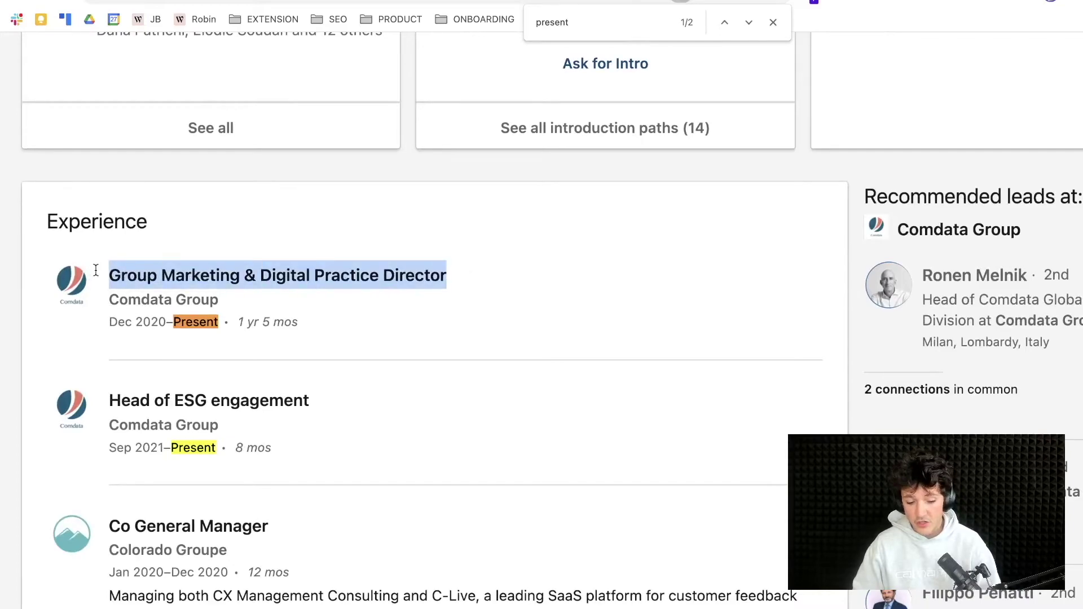
drag(310, 400, 108, 401)
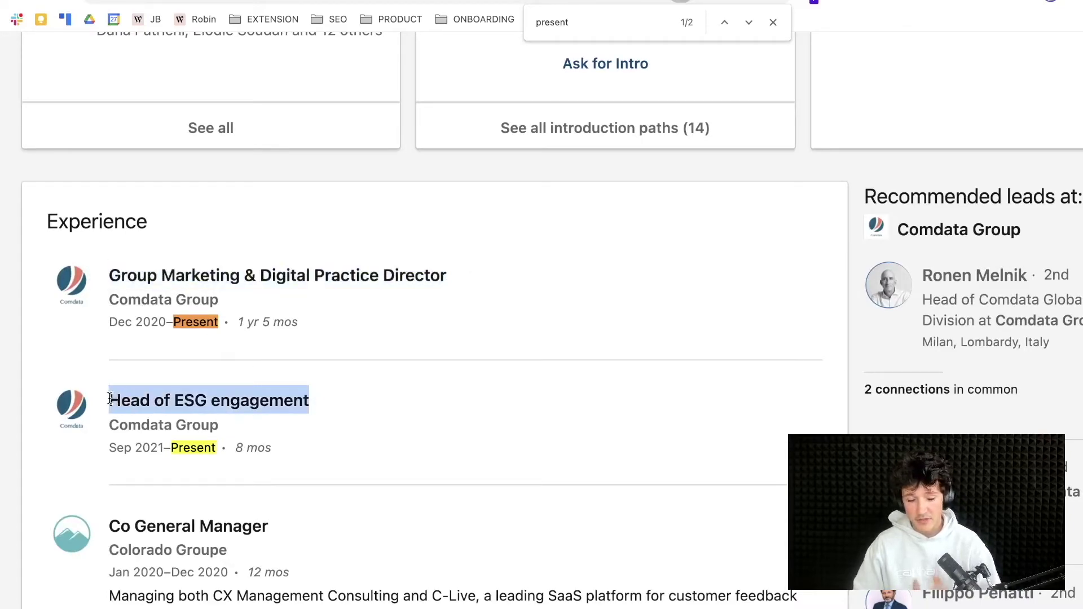
click(366, 320)
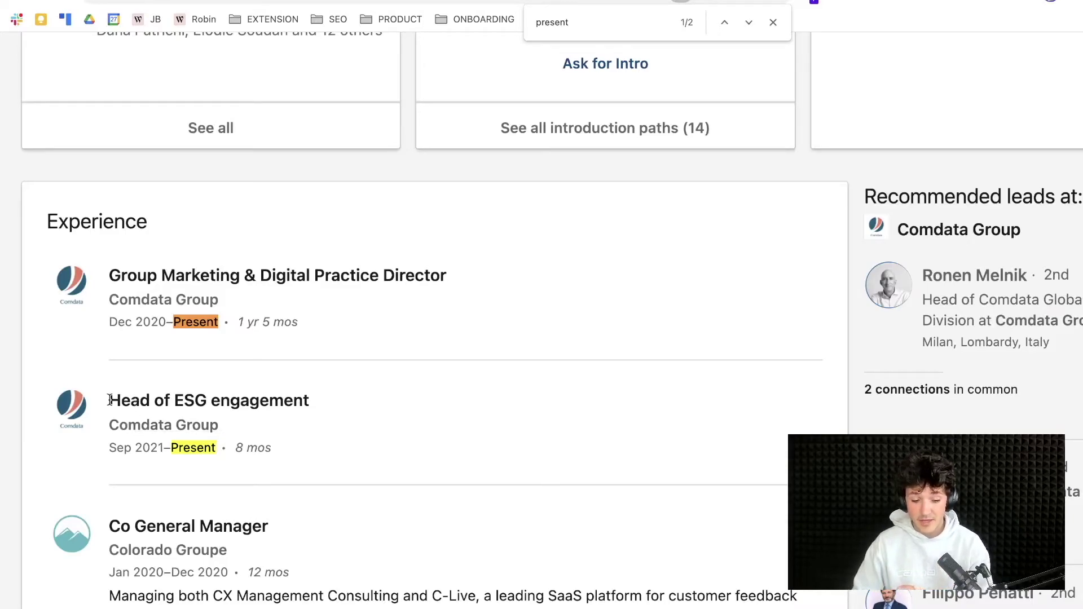
Highlight 'Marketing' in the current title against 'Head' in the ESG role, then return to the results.
drag(153, 401, 111, 399)
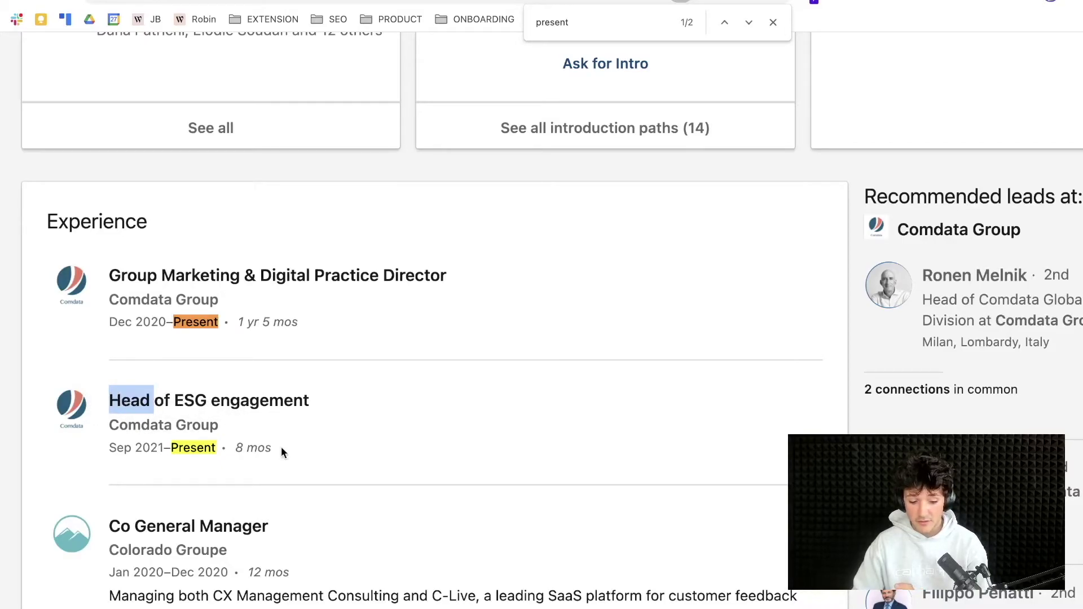
drag(163, 275, 247, 276)
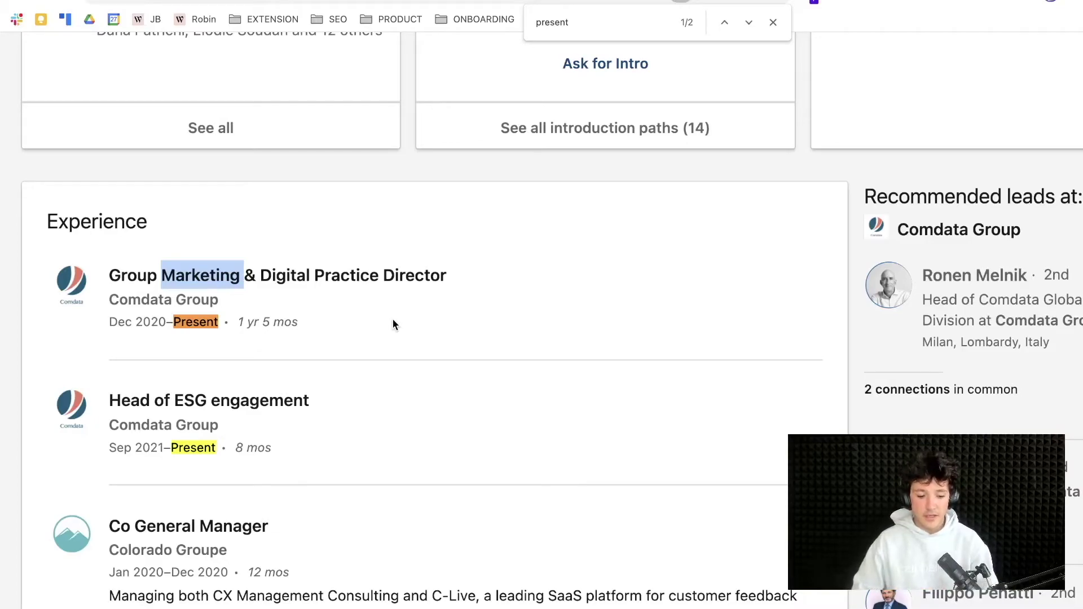
drag(110, 400, 152, 400)
drag(162, 273, 245, 273)
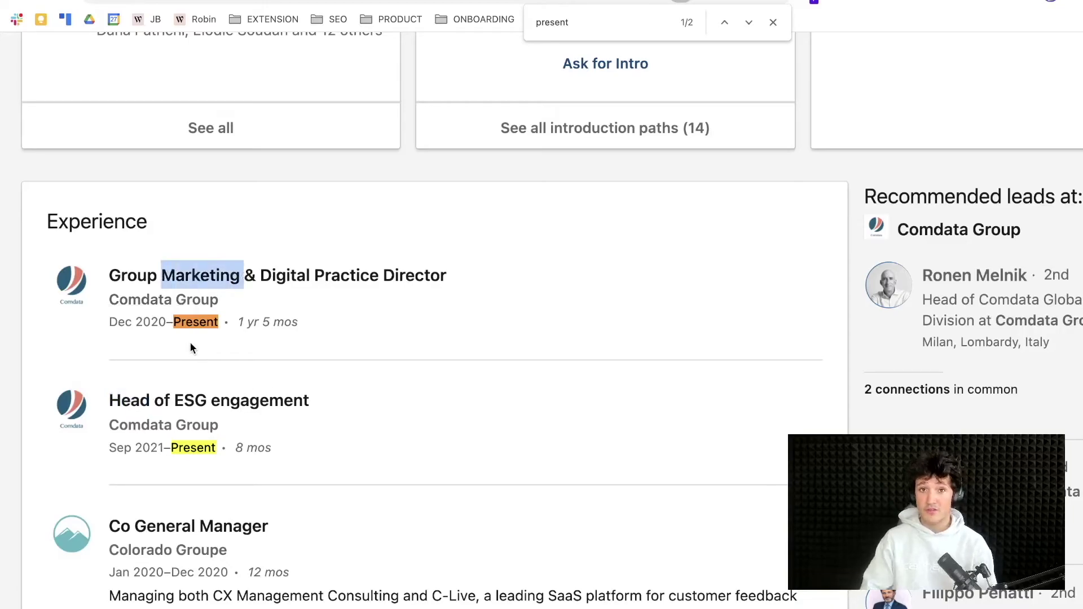
drag(111, 399, 150, 398)
drag(160, 274, 240, 276)
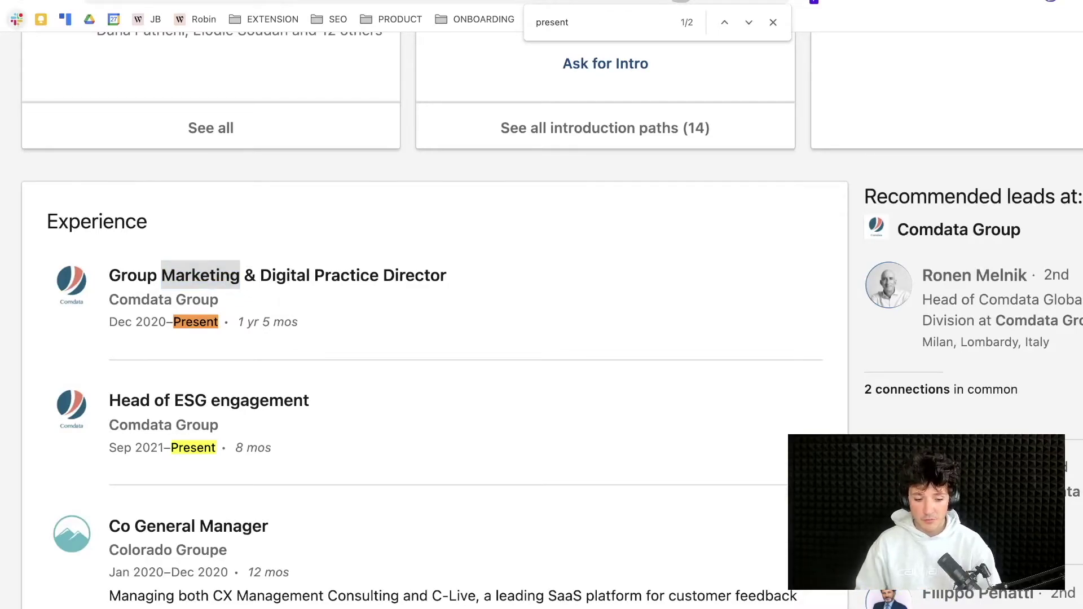
key(alt+Left)
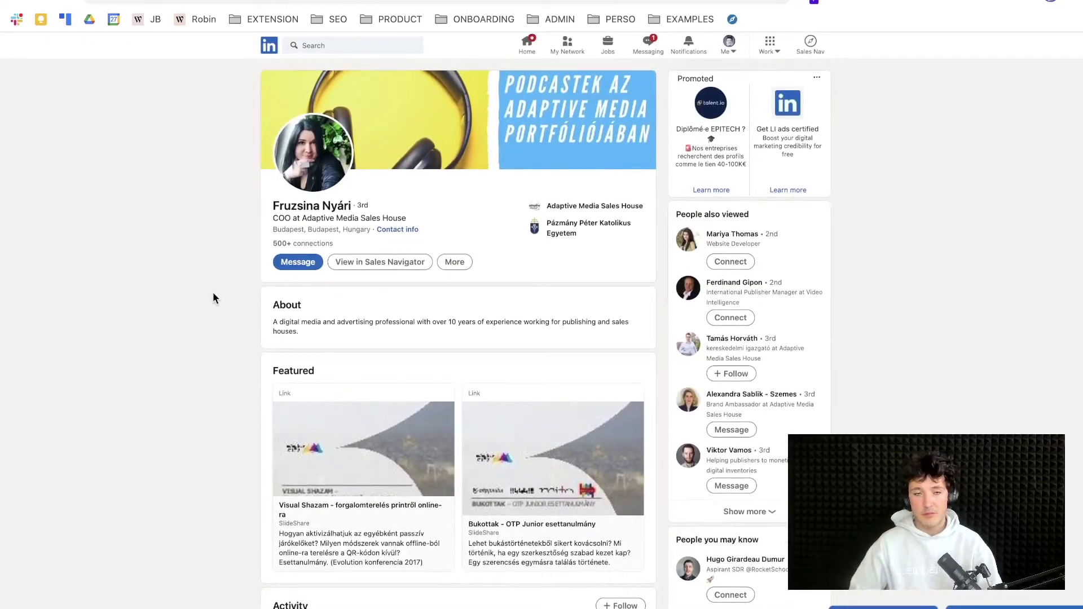
Review the COO's Experience section with its two current roles.
scroll(212, 292, down, 12)
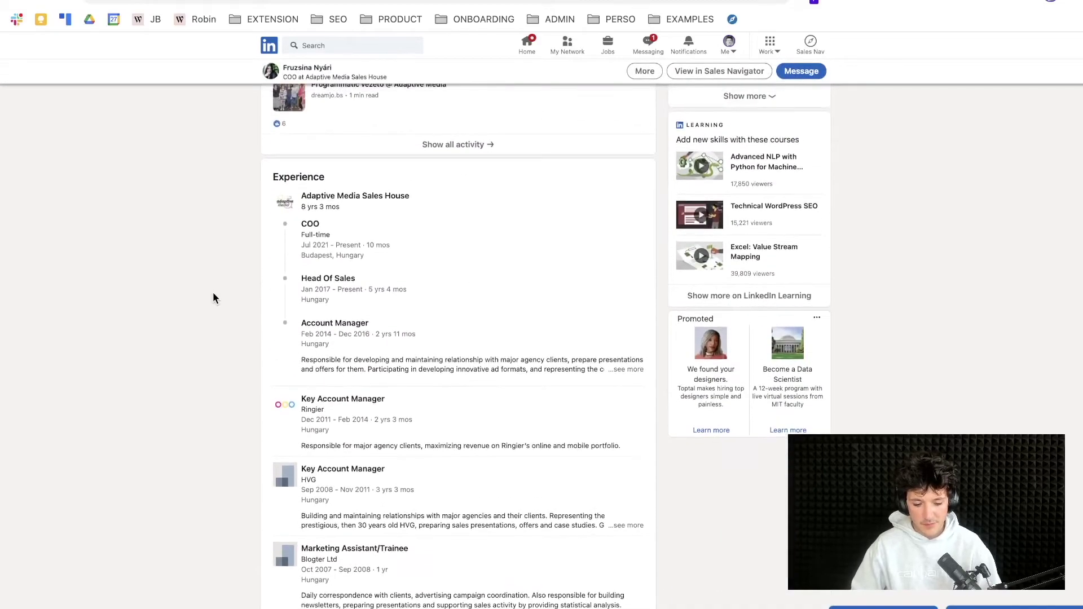
scroll(212, 298, up, 5)
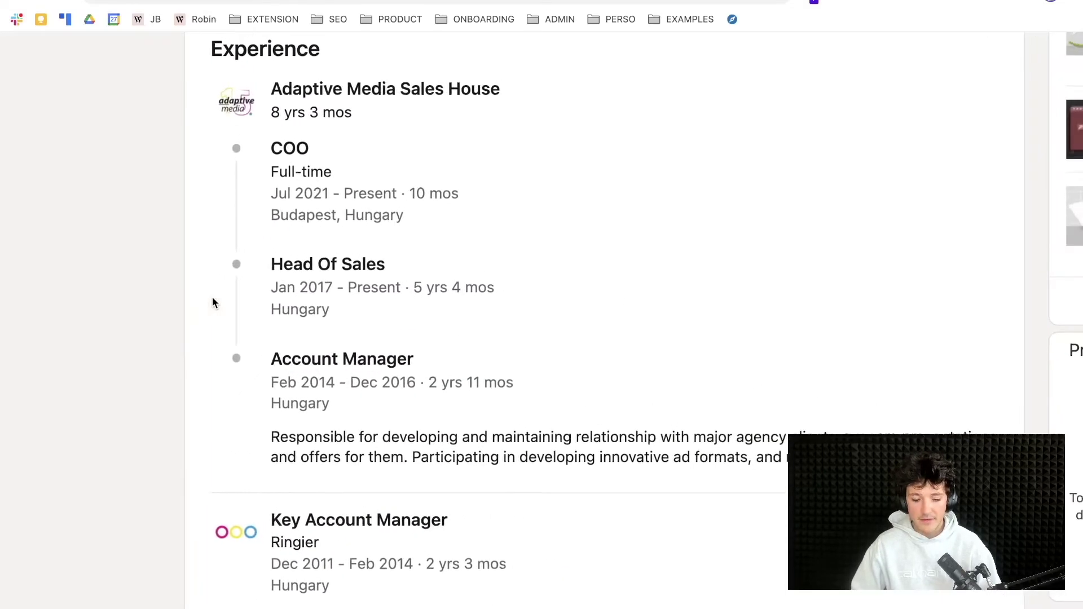
scroll(212, 301, up, 2)
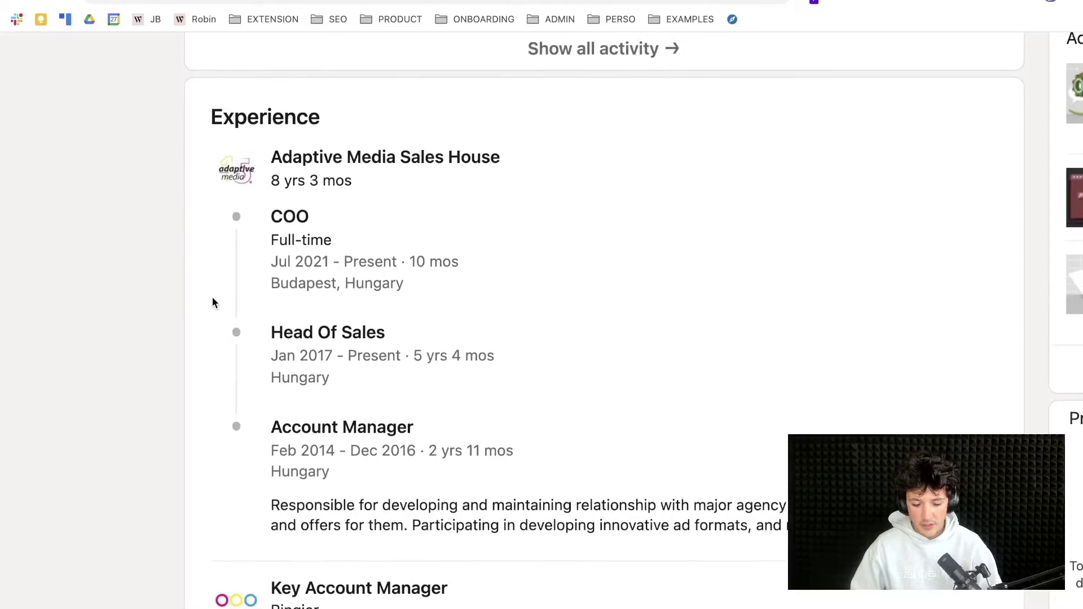
scroll(422, 337, up, 1)
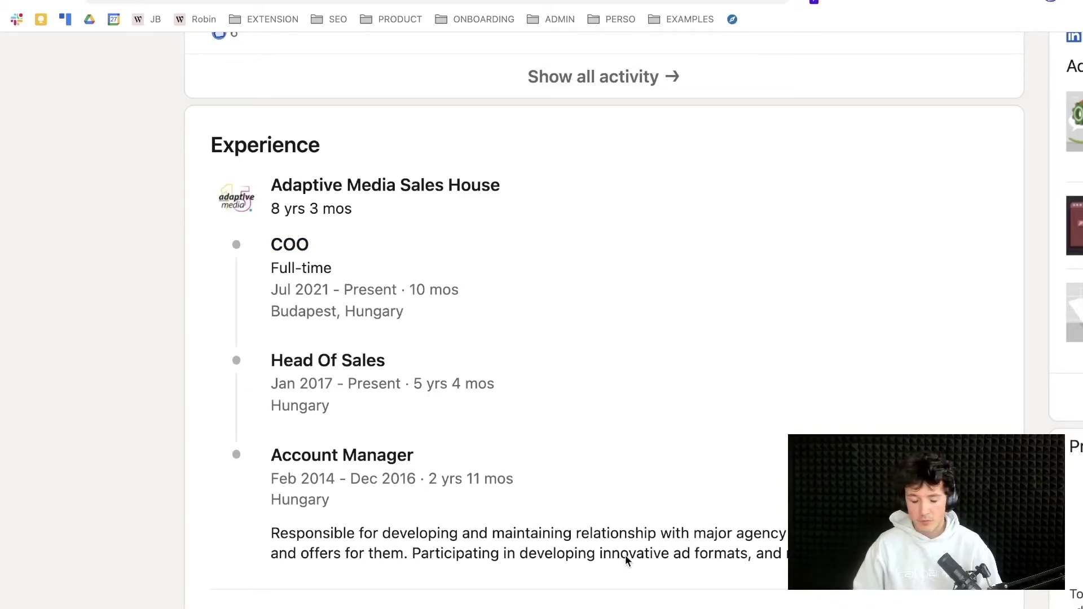
Load the next lead's LinkedIn profile from its pasted web address.
click(274, 2)
key(Return)
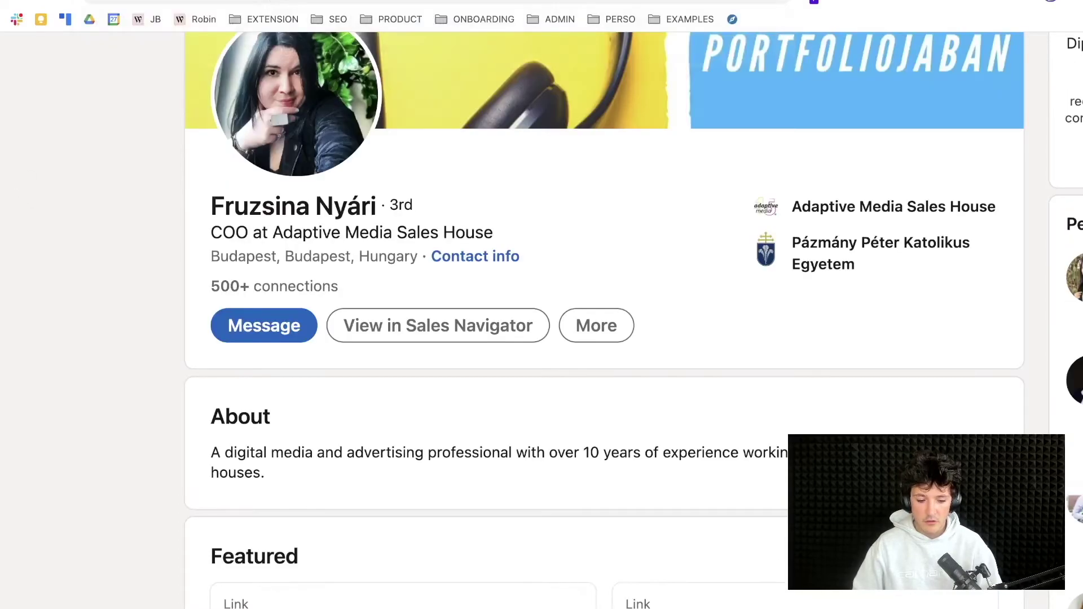
Confirm the MUXE BV and AQUAQUICK GLOBAL roles are Present (6 yrs 4 mos), then focus the address bar.
scroll(399, 309, down, 5)
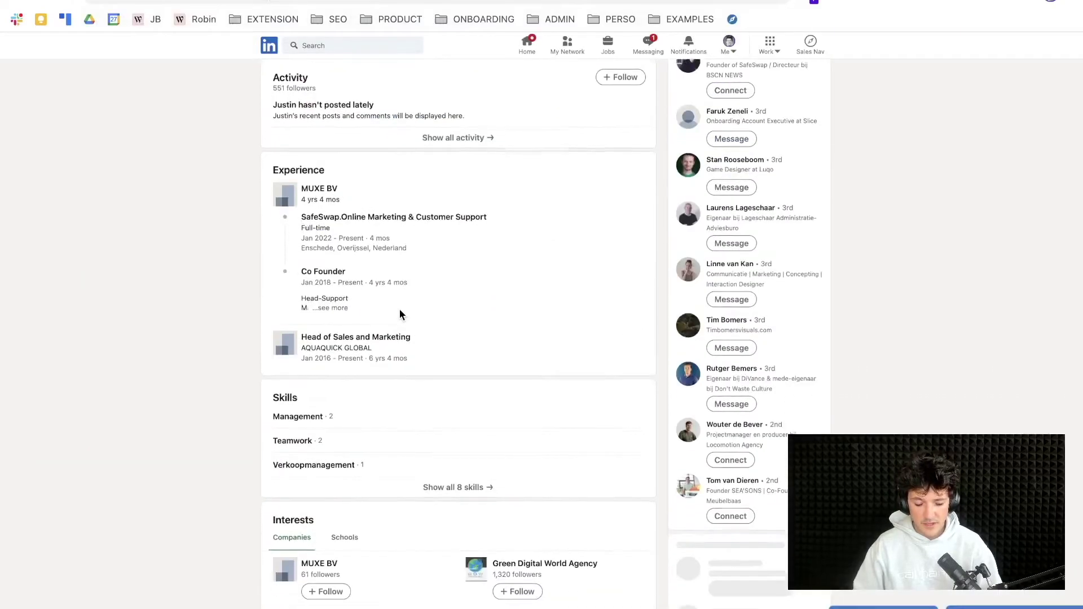
scroll(254, 372, up, 2)
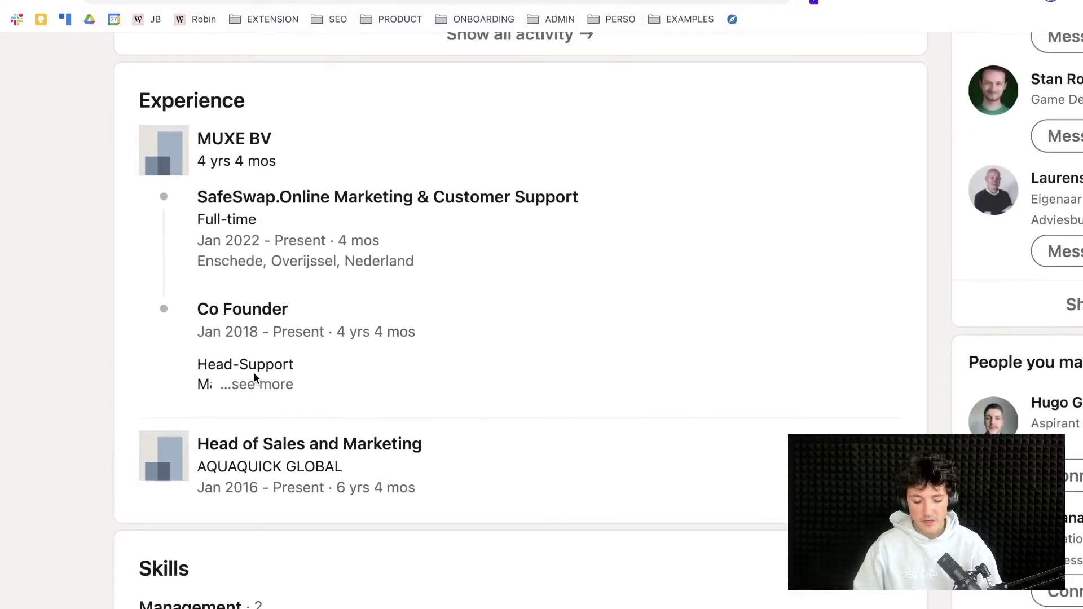
drag(304, 483, 325, 486)
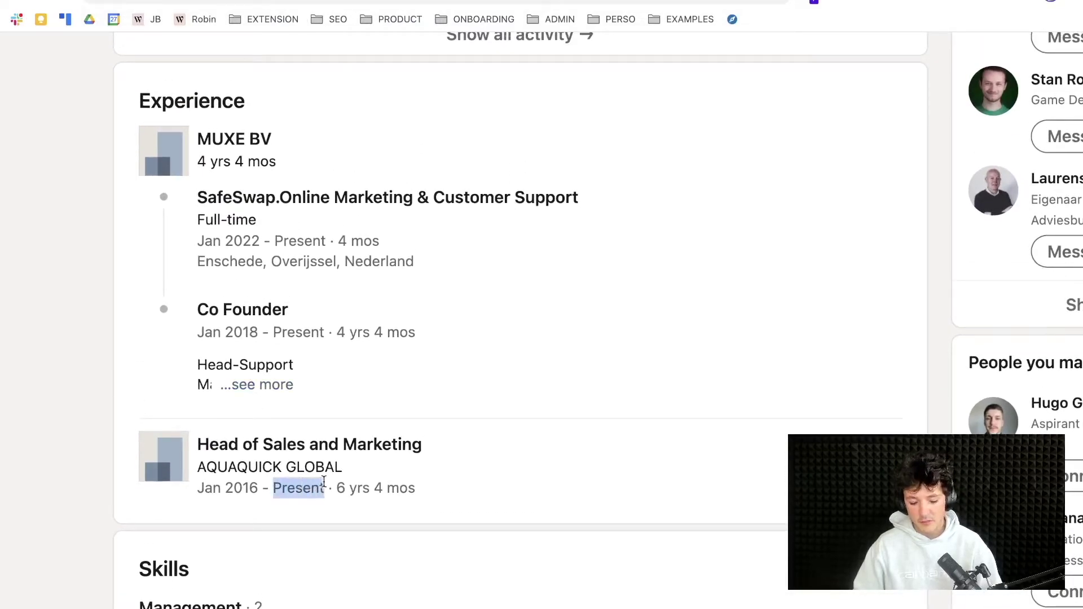
scroll(346, 341, up, 2)
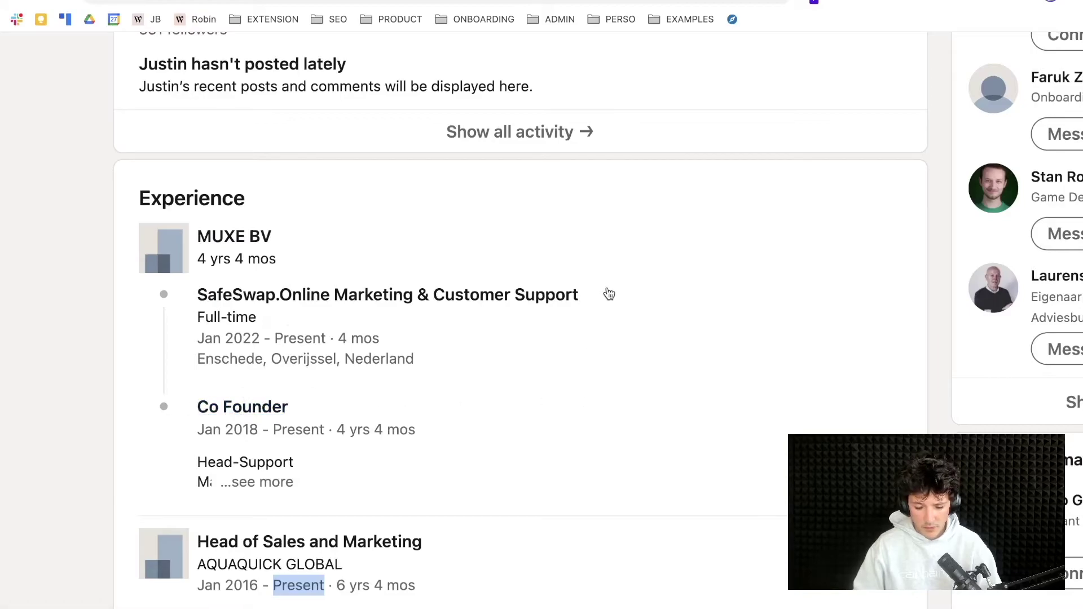
scroll(218, 373, down, 1)
scroll(219, 374, down, 1)
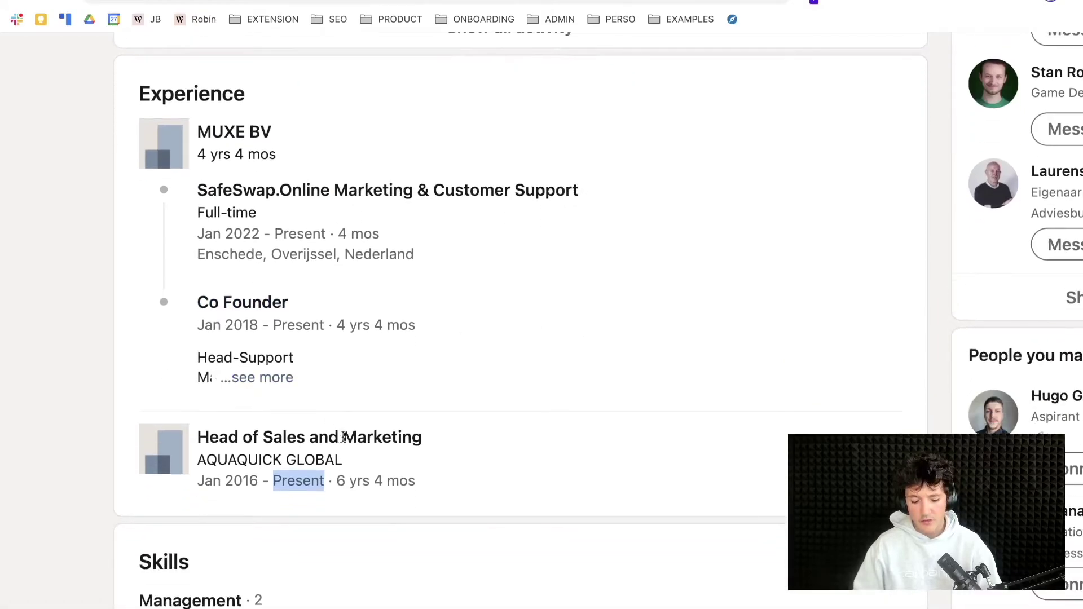
drag(336, 483, 424, 488)
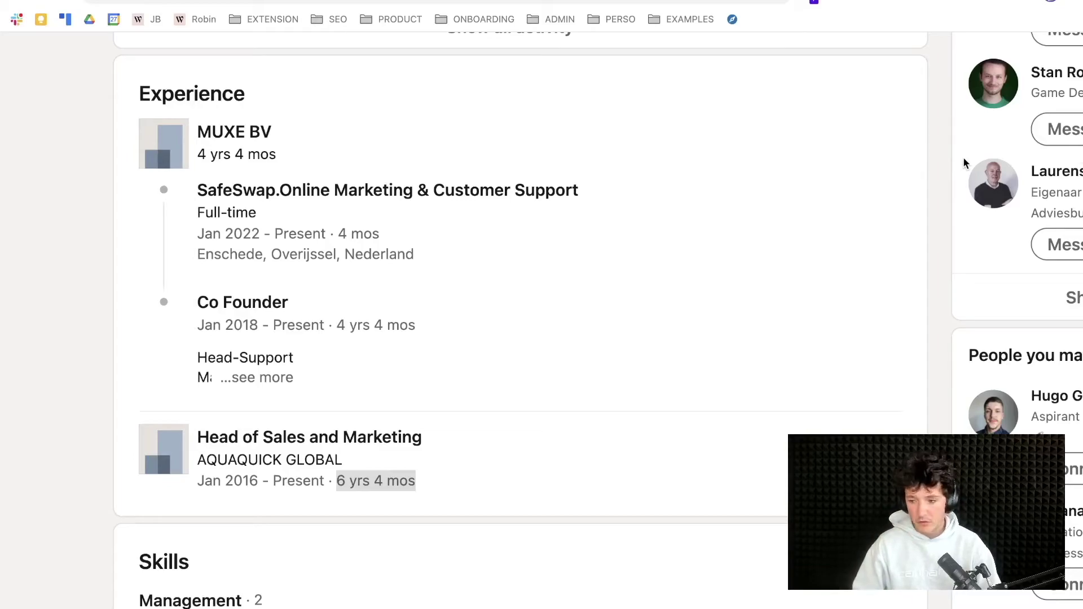
key(super+l)
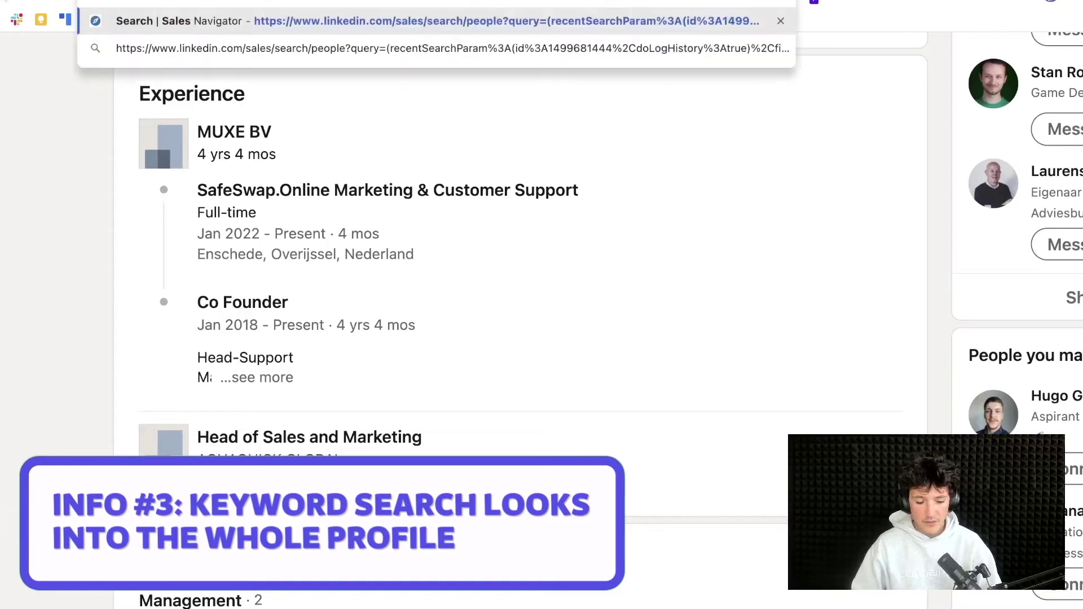
scroll(519, 316, up, 10)
Reload the 'marketing' search limited to Baker & Summy, PC and open the Partner's lead profile.
key(super+bracketleft)
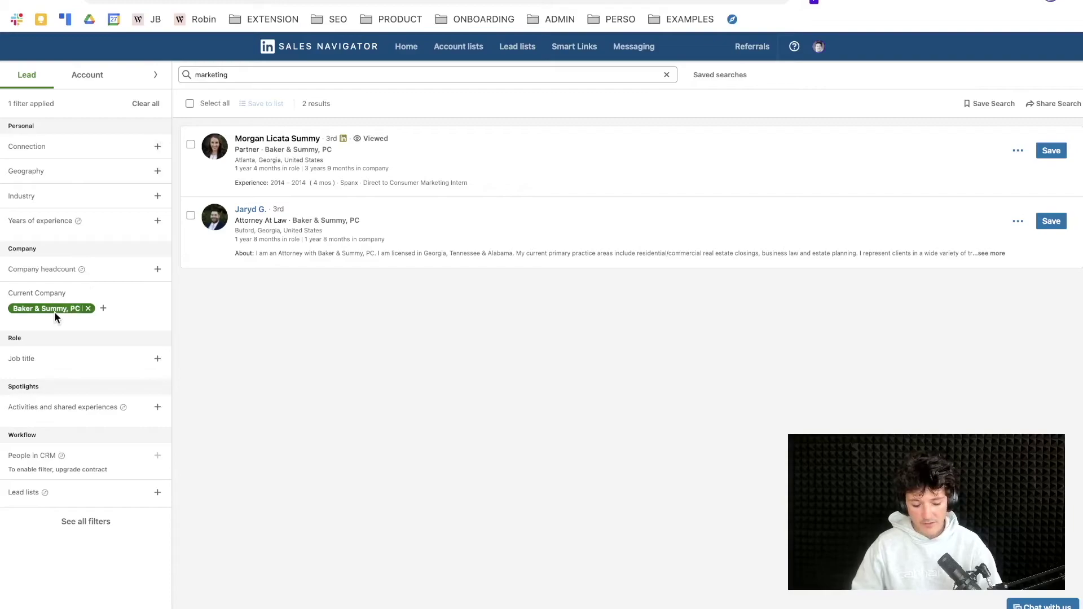
click(264, 76)
double_click(265, 76)
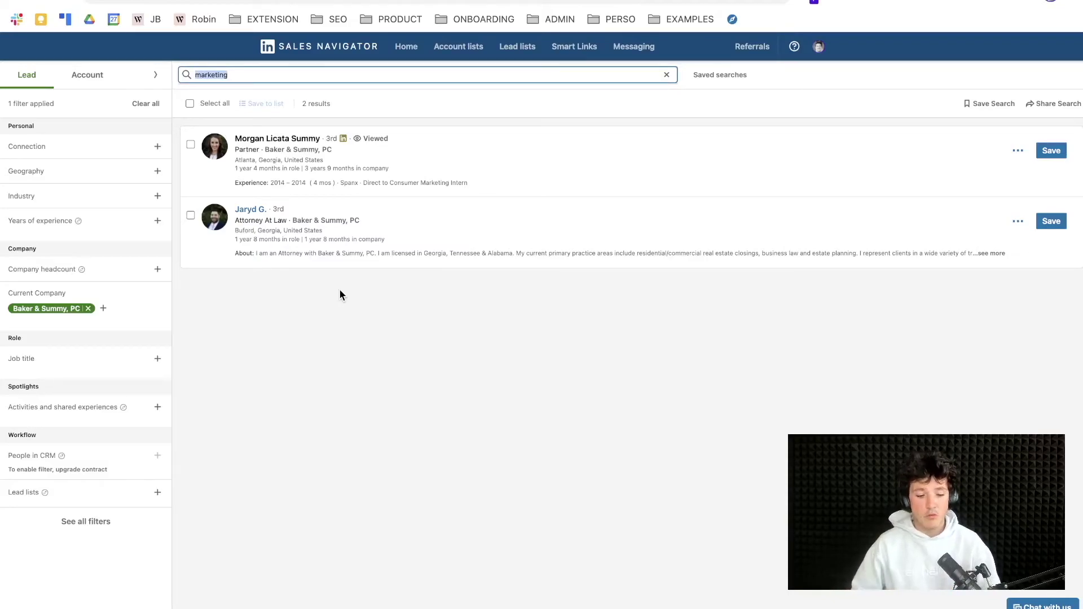
drag(259, 76, 118, 77)
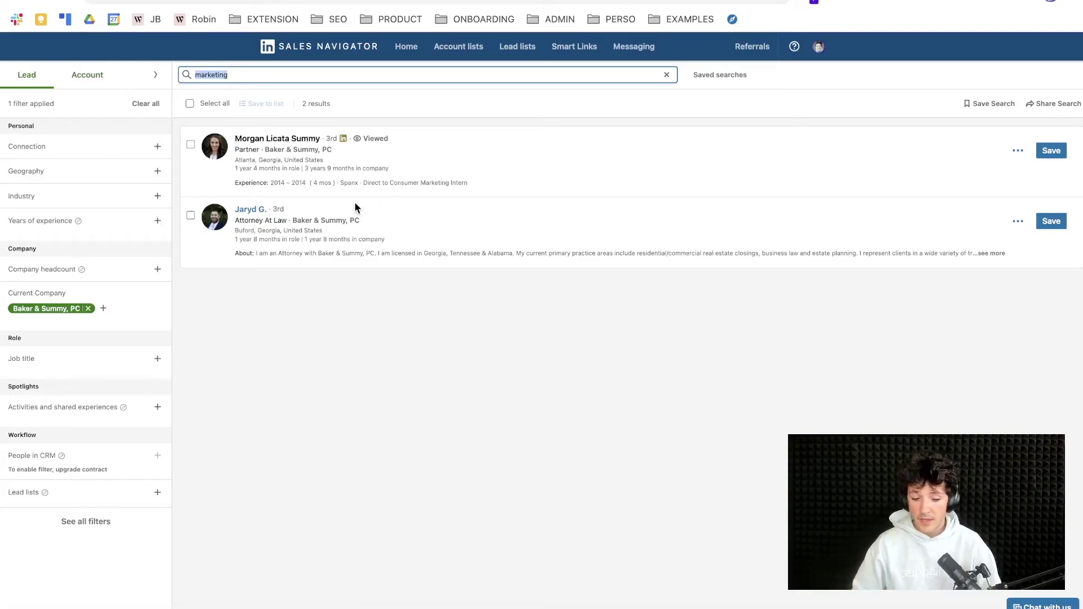
click(286, 138)
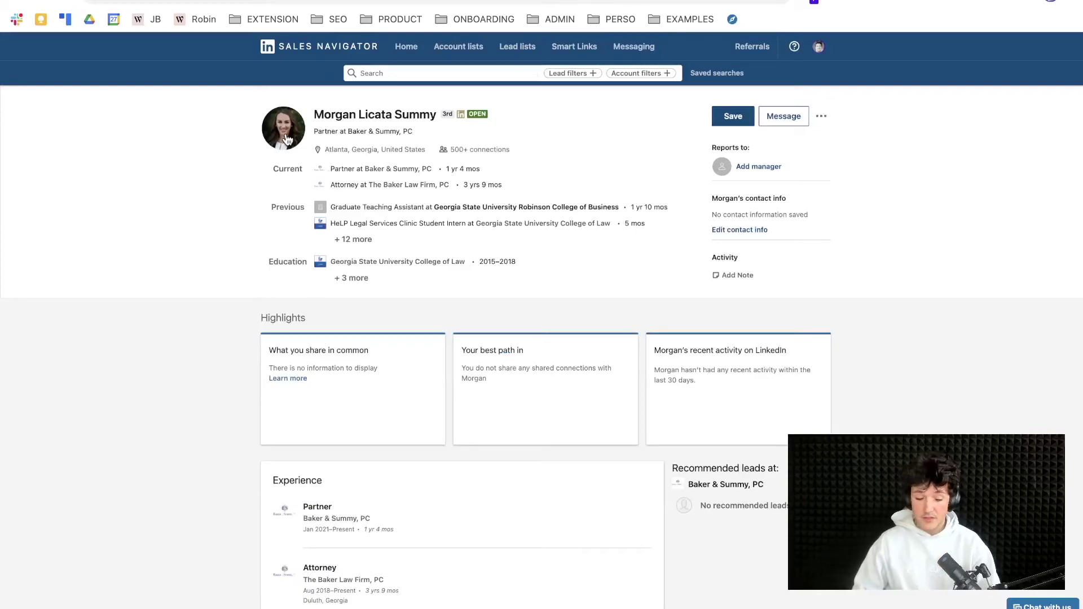
scroll(289, 237, down, 1)
scroll(289, 242, down, 3)
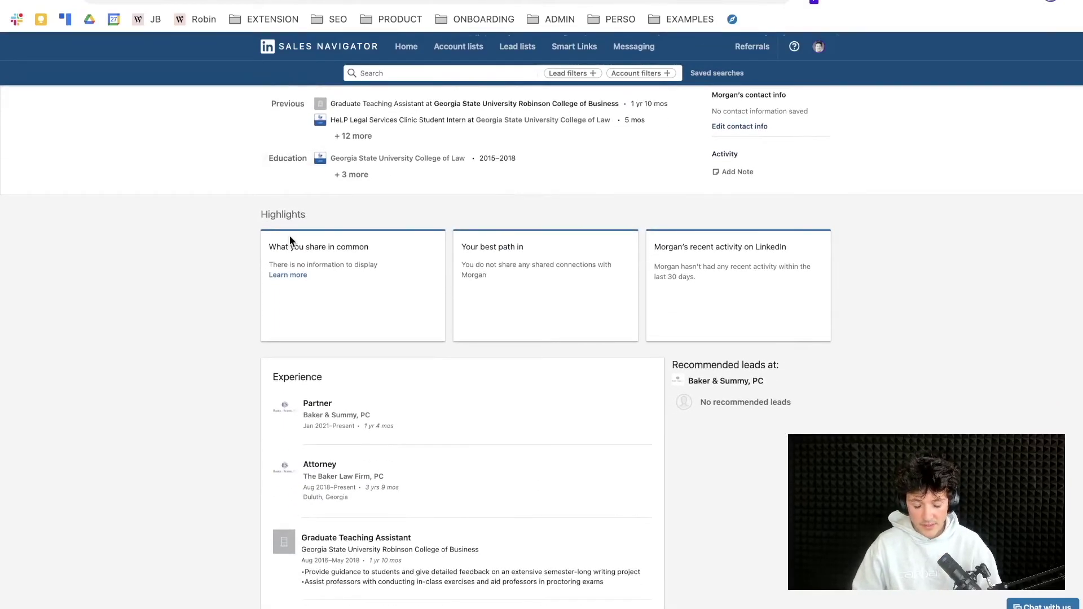
ctrl+scroll(289, 235, up, 5)
scroll(289, 242, up, 10)
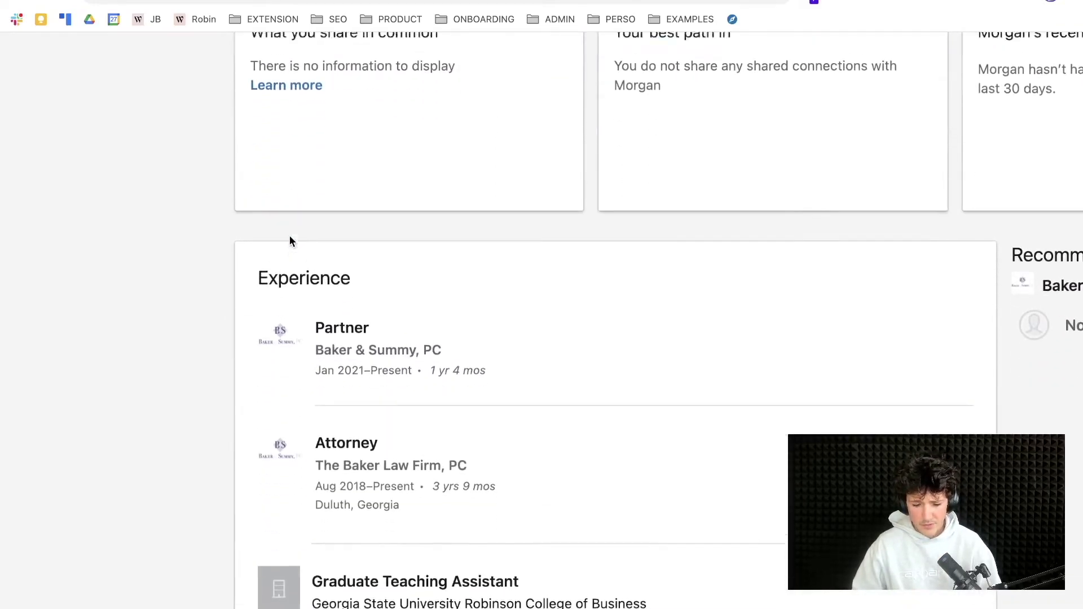
scroll(289, 242, down, 10)
scroll(429, 288, up, 2)
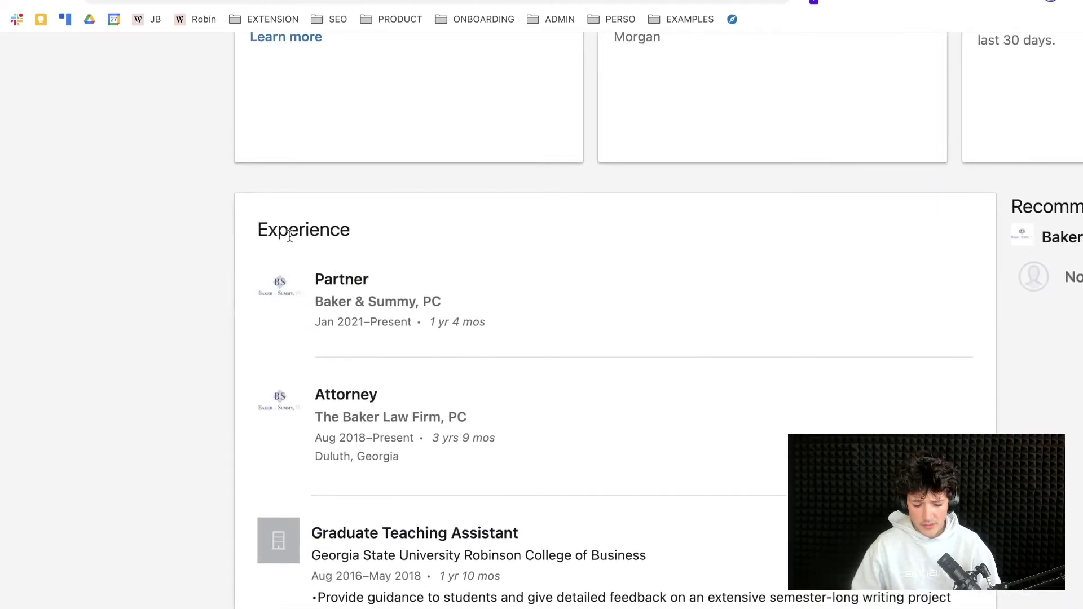
ctrl+scroll(473, 299, down, 5)
scroll(473, 299, up, 4)
Search the profile for 'marketing' and locate its only match in the Education section.
key(ctrl+f)
text(marketing)
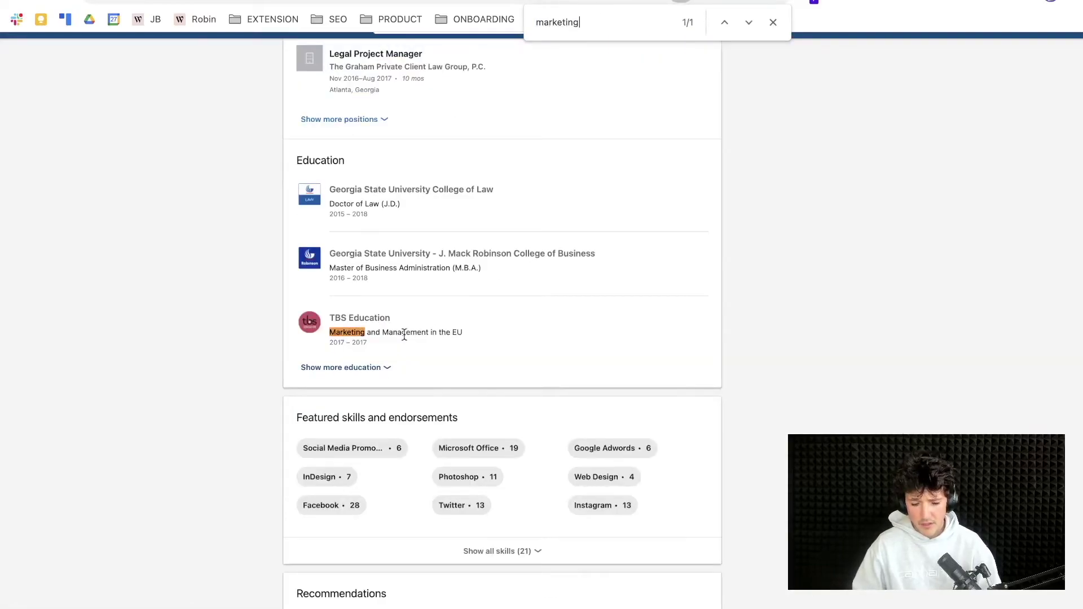
scroll(404, 335, up, 10)
scroll(404, 335, down, 8)
scroll(404, 334, down, 1)
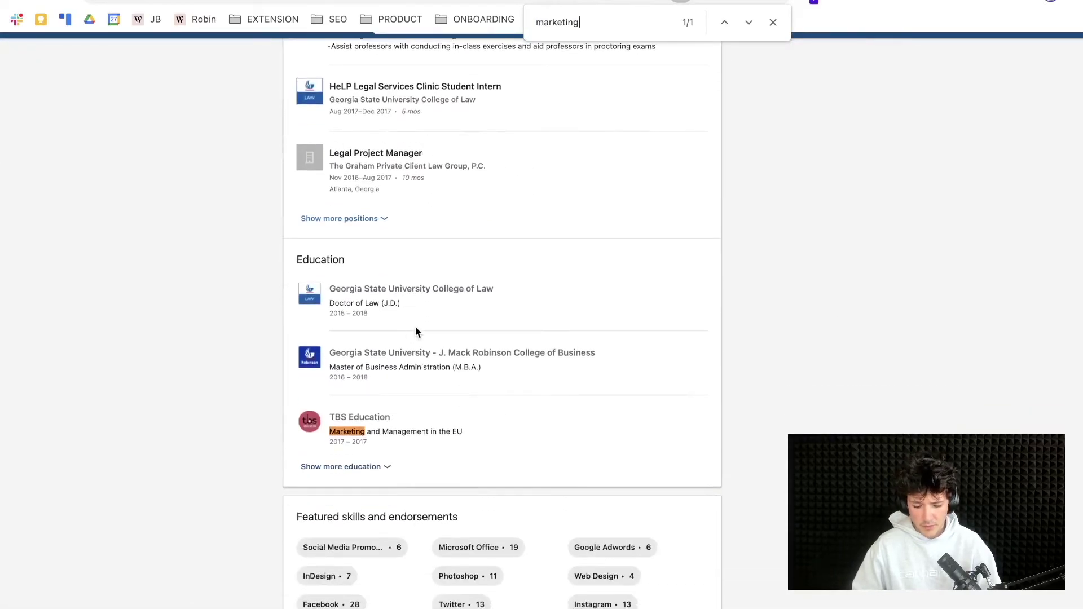
scroll(415, 328, up, 5)
scroll(409, 332, down, 2)
scroll(219, 237, up, 2)
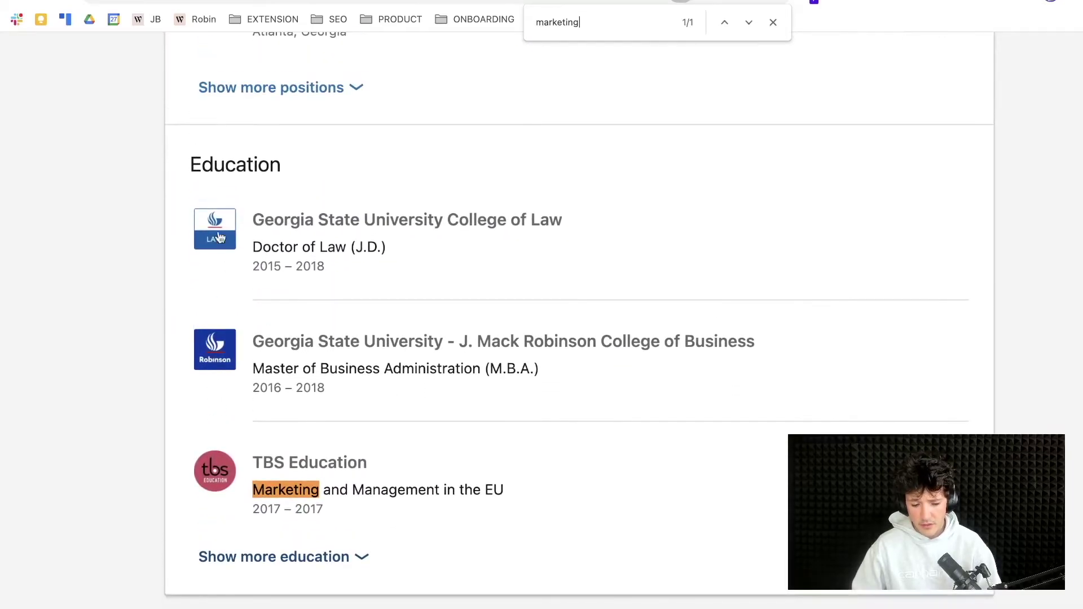
scroll(413, 500, down, 5)
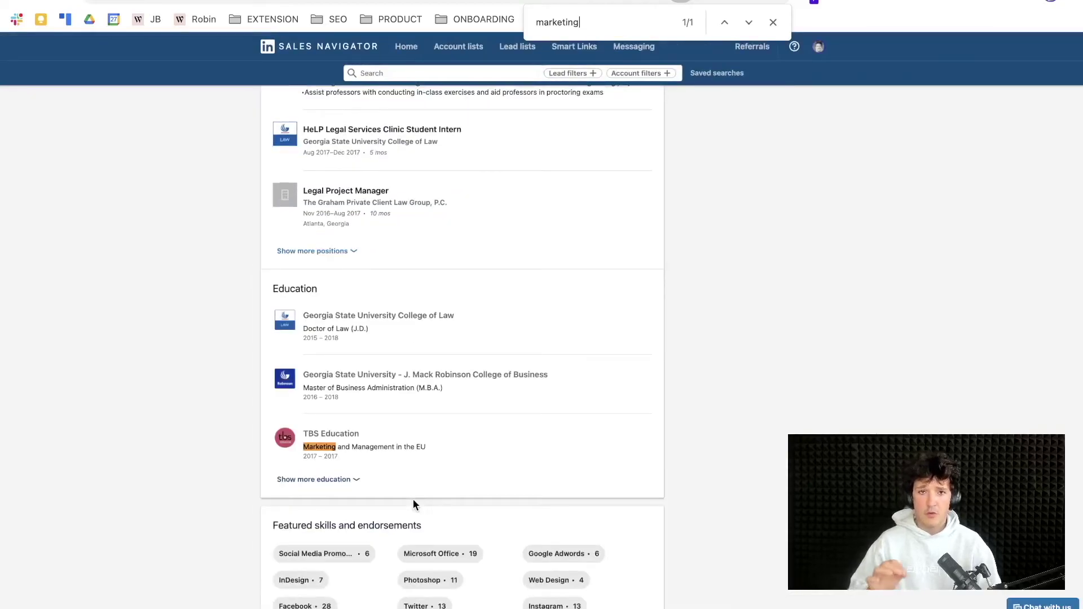
scroll(413, 498, up, 15)
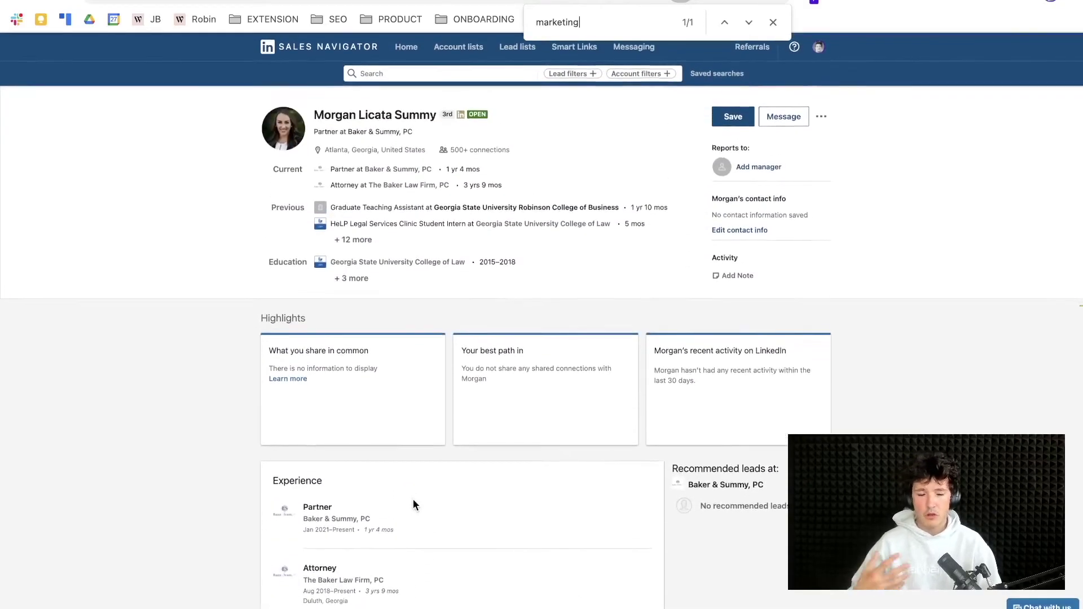
scroll(413, 499, down, 1)
scroll(413, 499, up, 3)
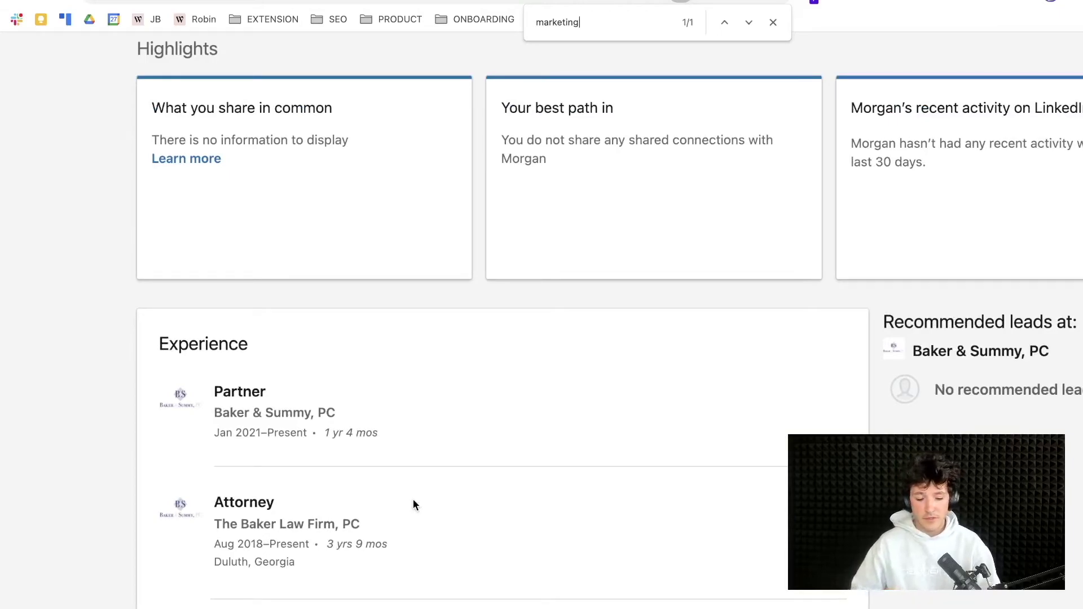
scroll(425, 443, down, 2)
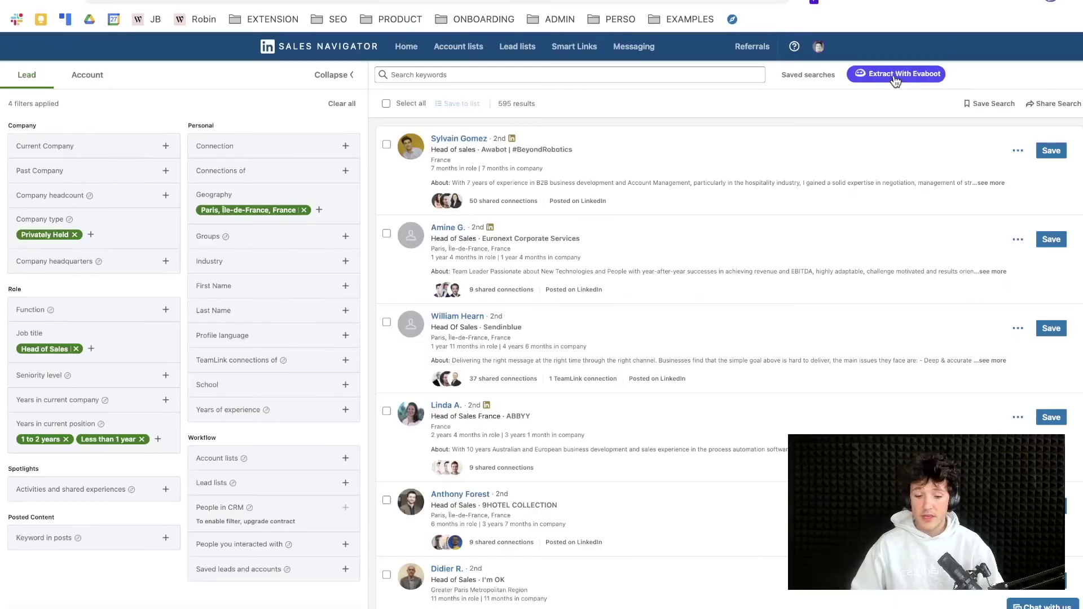
Extract the 595 search leads with Evaboot into a new list named 'Test Search'.
click(664, 125)
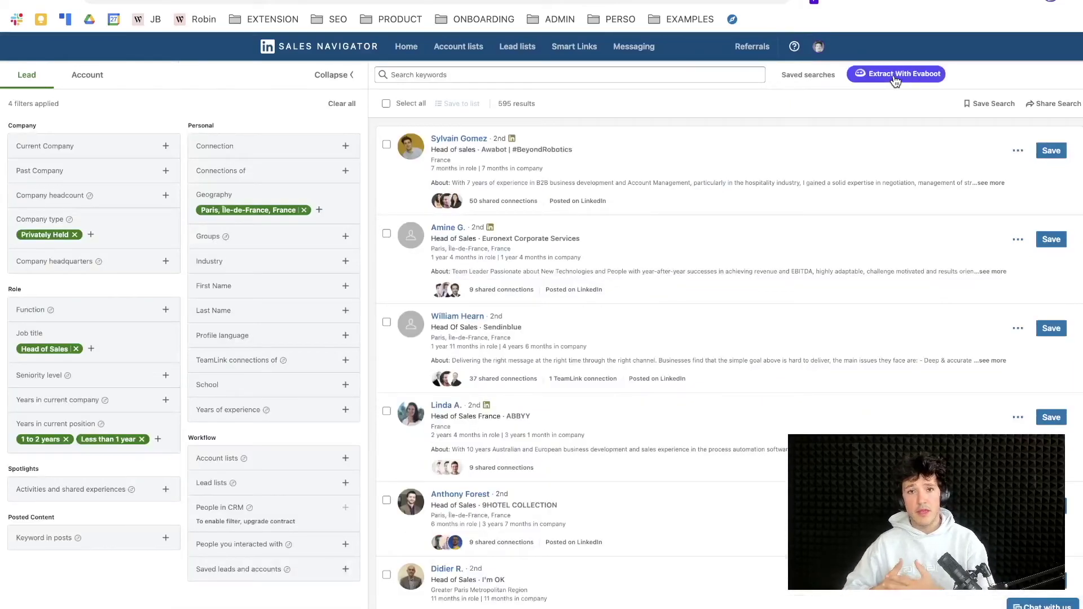
click(896, 79)
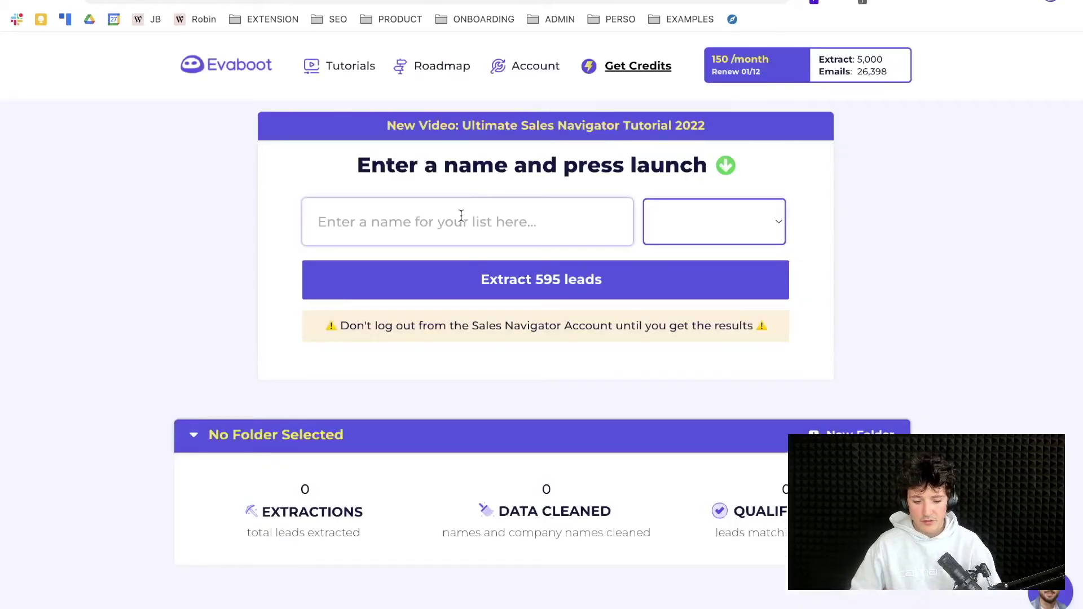
click(459, 213)
text(Tets)
key(BackSpace)
text(t Search)
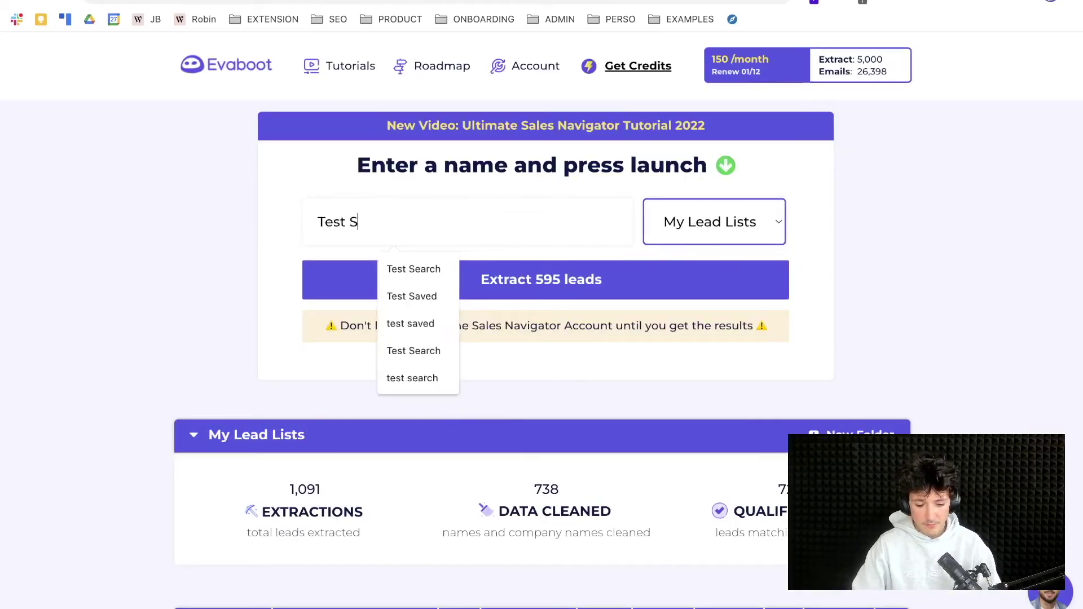
click(240, 269)
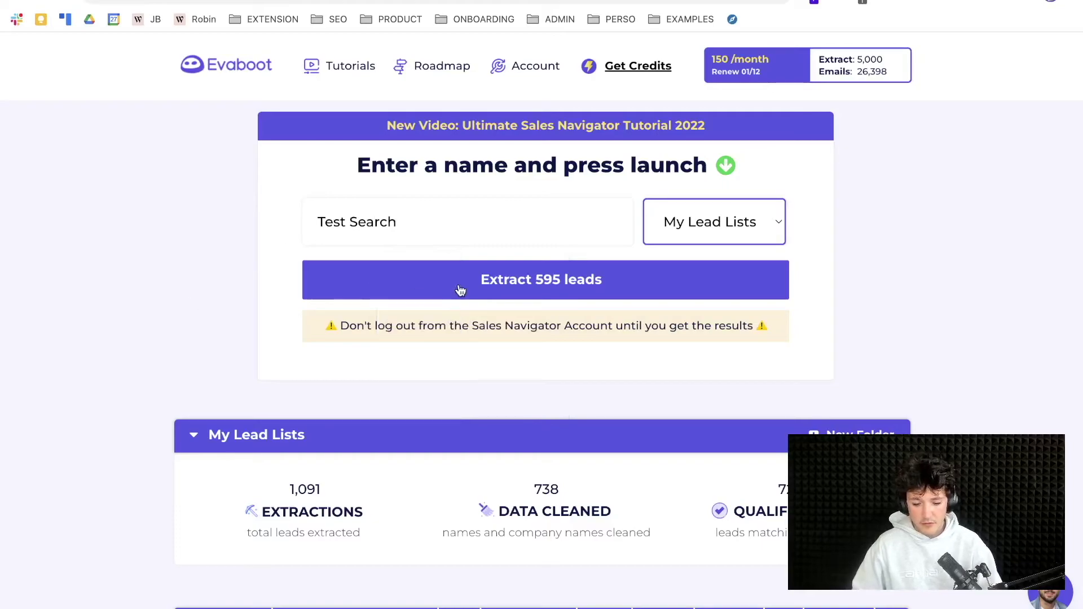
click(469, 284)
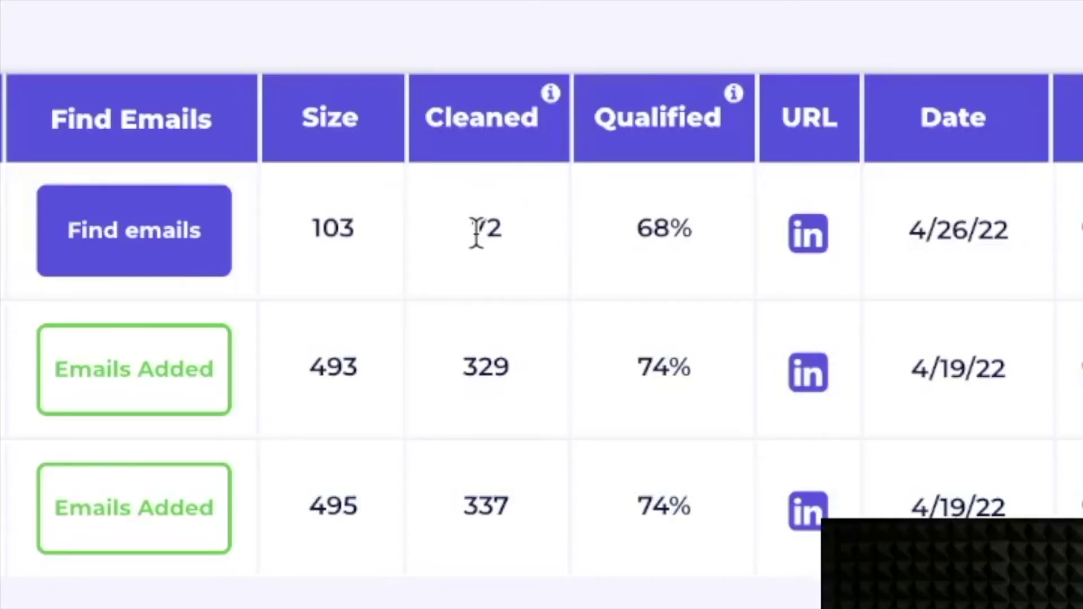
Highlight the Test Search cleaned lead count and the 74% qualified value.
drag(658, 327, 681, 328)
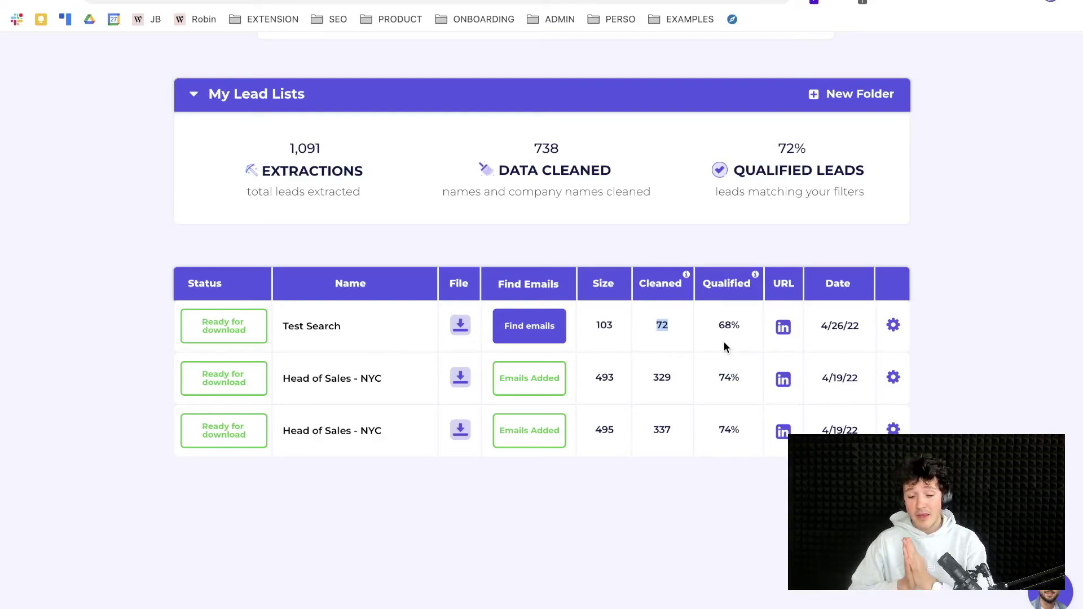
scroll(727, 326, down, 2)
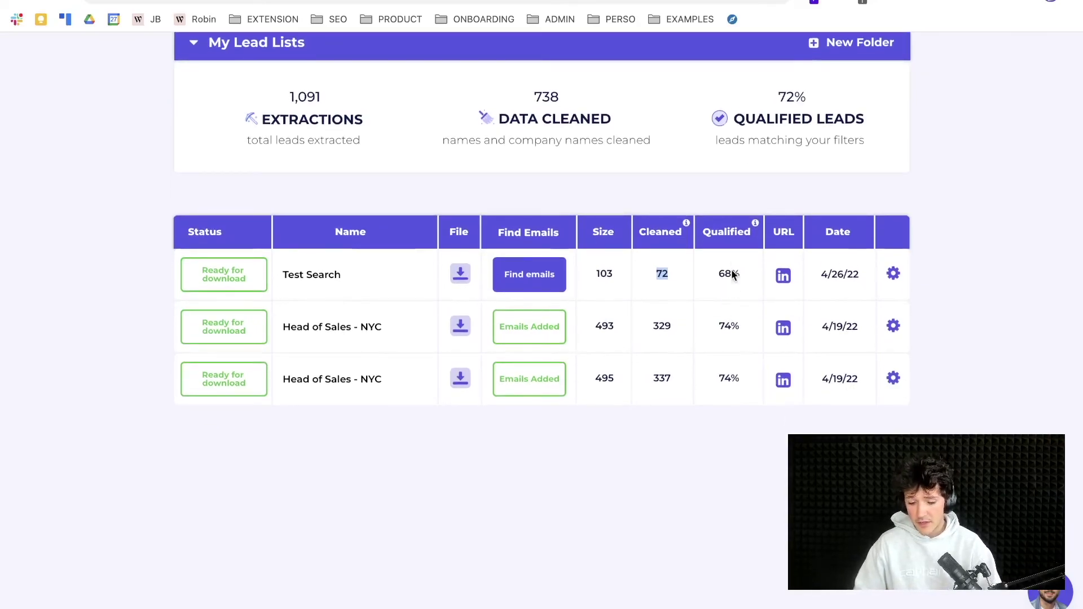
double_click(719, 381)
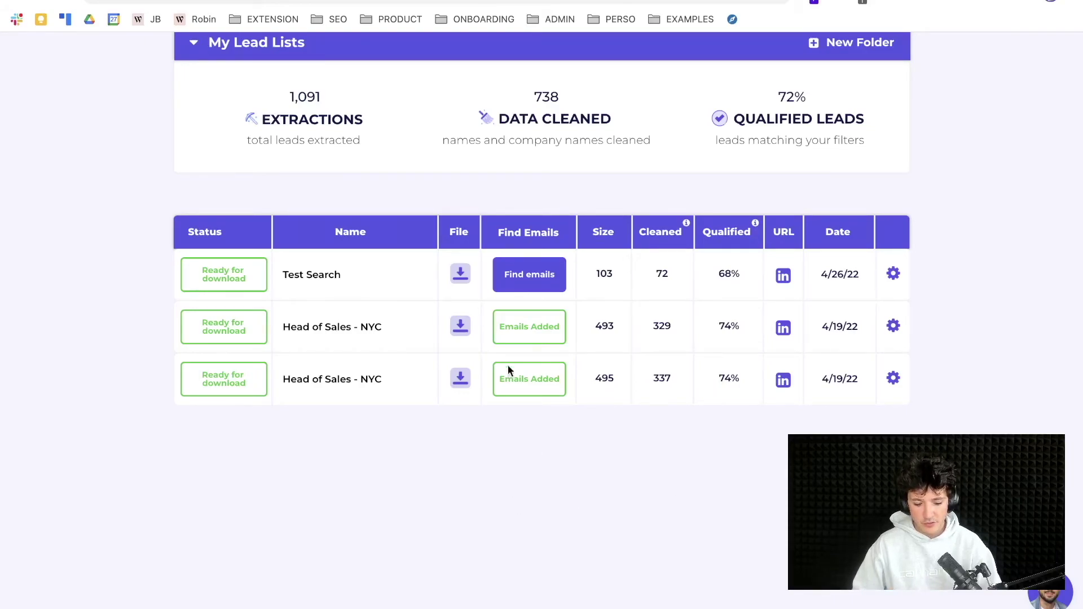
Download all 495 leads of the Head of Sales - NYC list as a CSV.
click(461, 384)
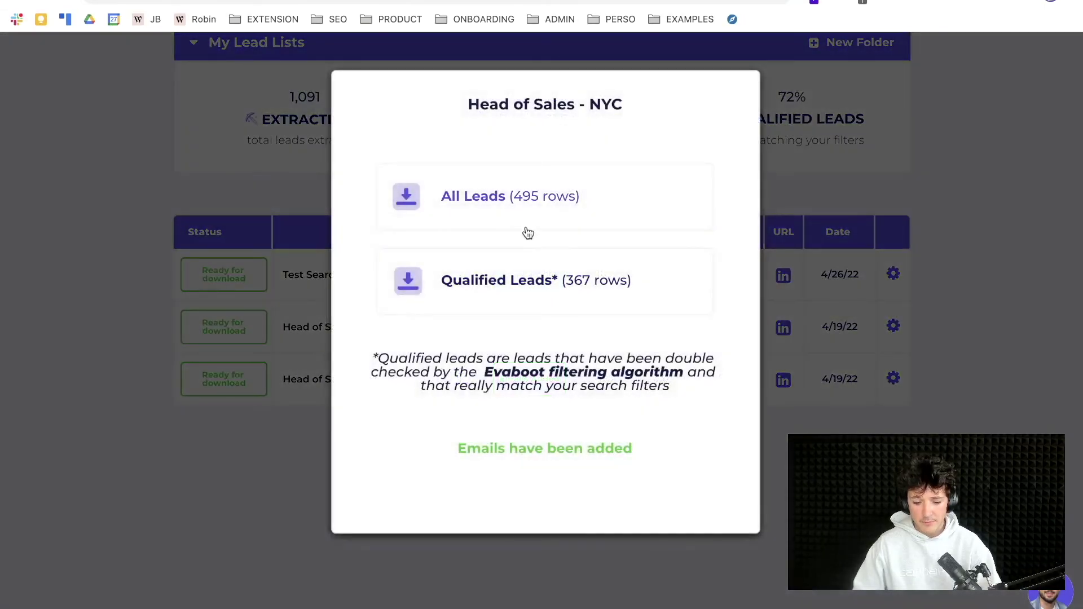
click(523, 210)
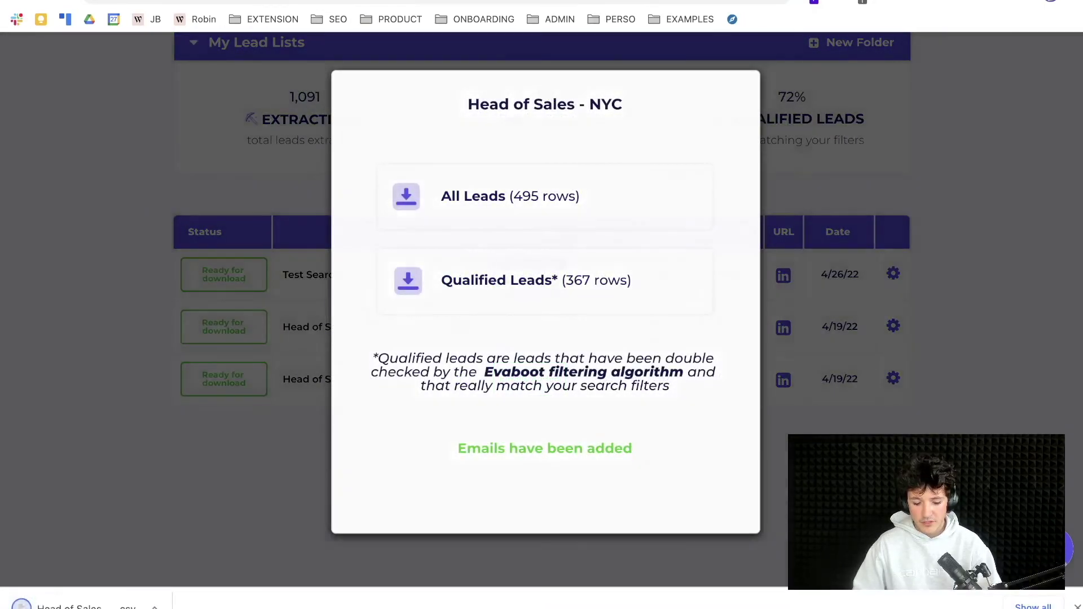
click(242, 566)
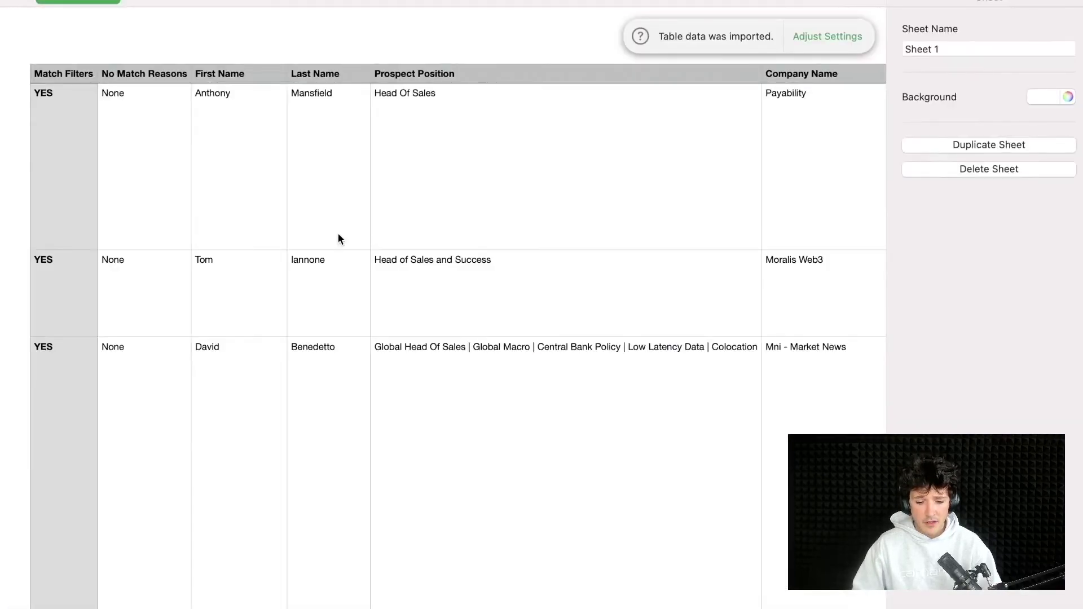
Scroll the imported leads and inspect a lead's 'wrong title' no-match reason.
scroll(339, 238, down, 15)
scroll(869, 65, down, 10)
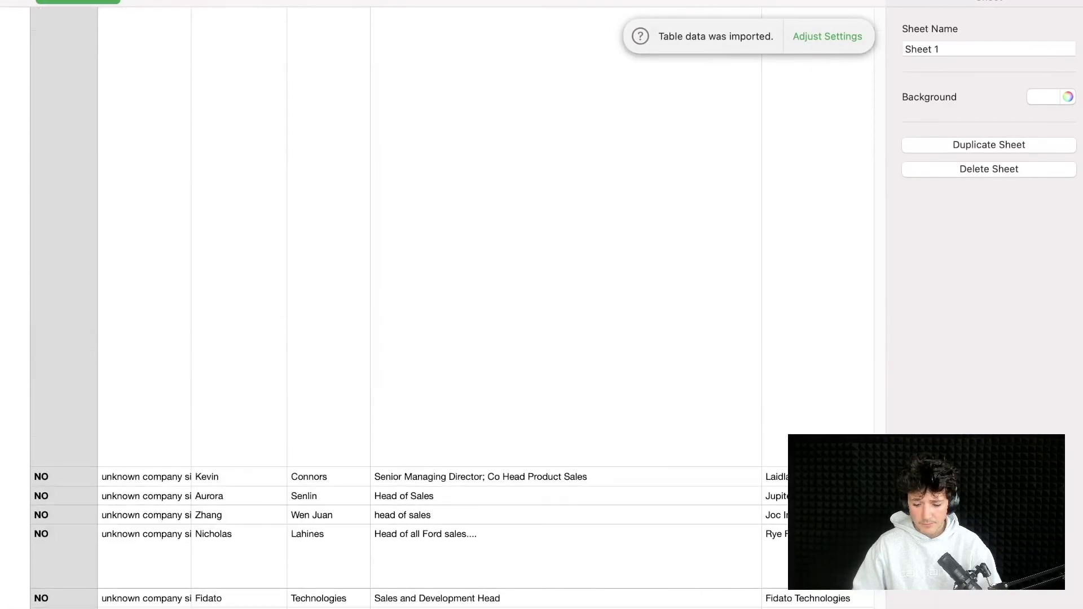
scroll(380, 164, down, 10)
scroll(381, 164, up, 3)
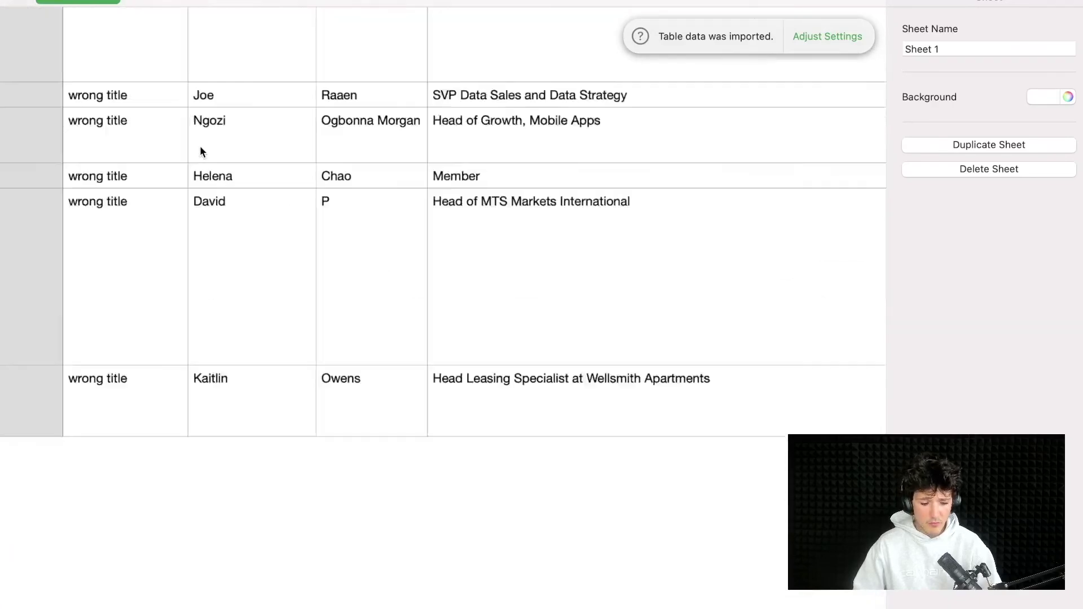
scroll(199, 145, up, 3)
scroll(212, 188, left, 3)
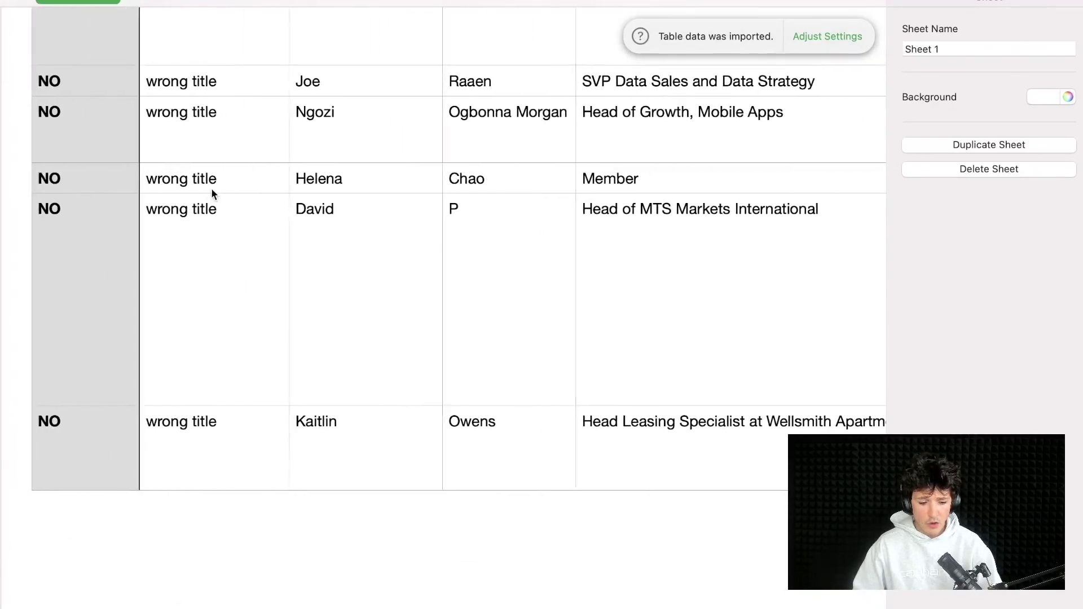
click(198, 181)
double_click(198, 181)
scroll(542, 275, right, 2)
scroll(542, 280, right, 4)
scroll(543, 280, up, 1)
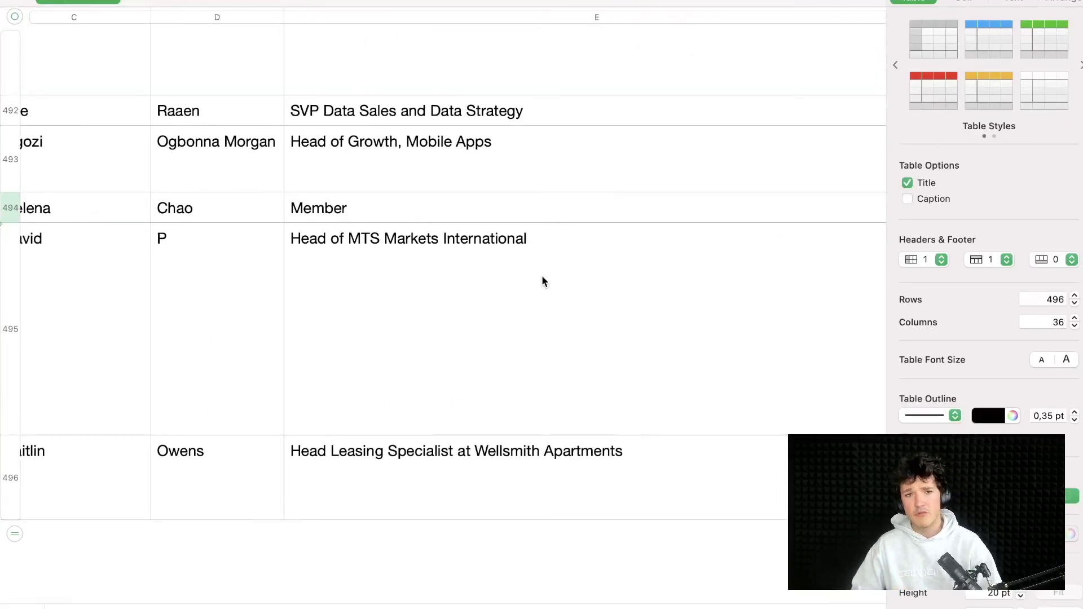
Check the job titles in cells E495, E494 and E490.
click(401, 313)
double_click(411, 289)
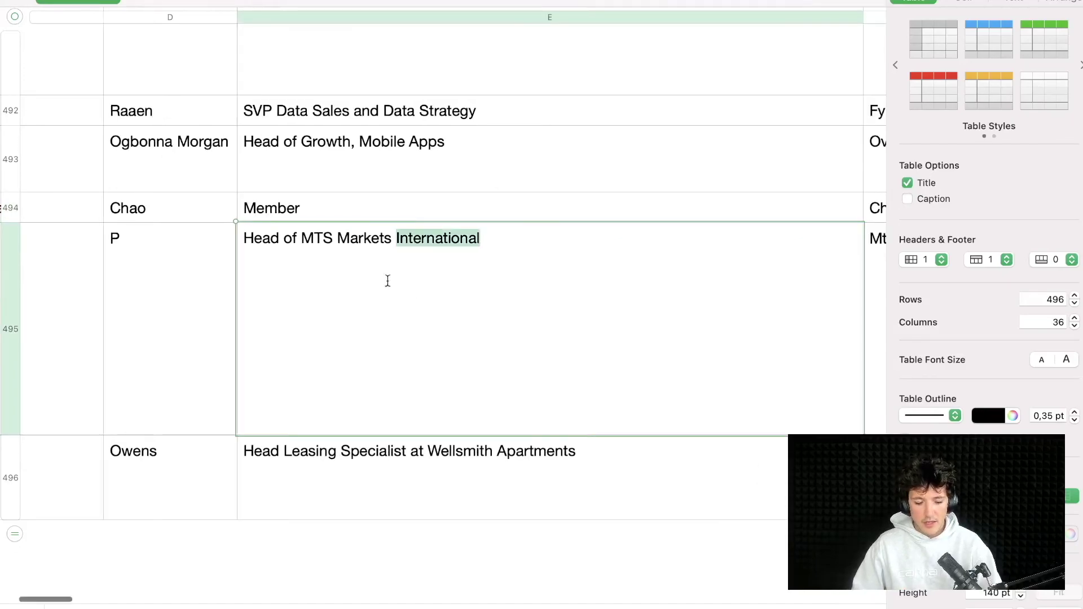
scroll(312, 280, up, 3)
click(312, 265)
scroll(323, 215, up, 5)
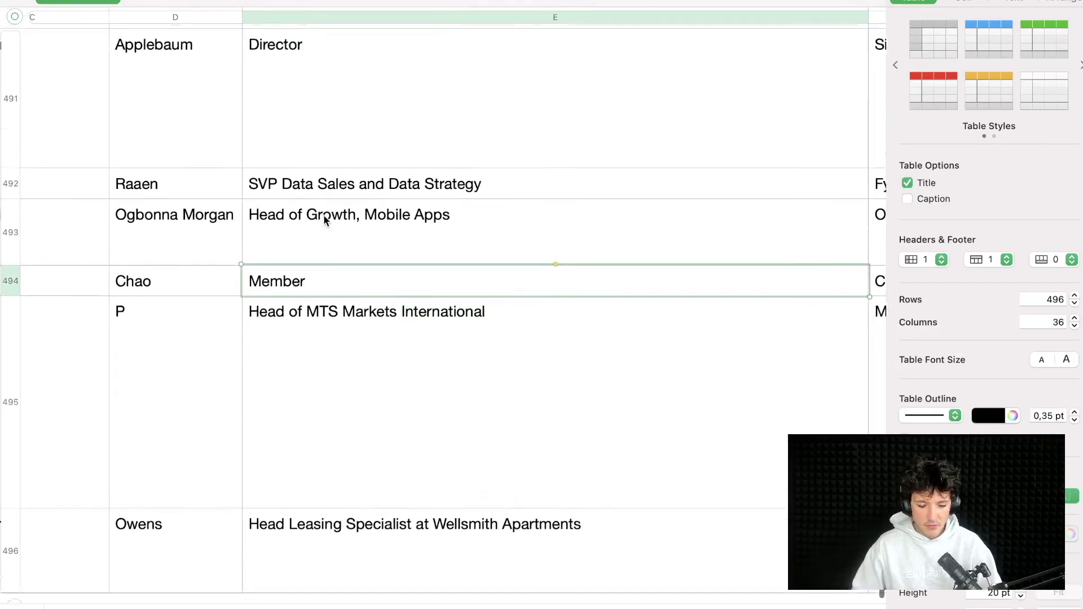
click(324, 235)
scroll(323, 229, up, 15)
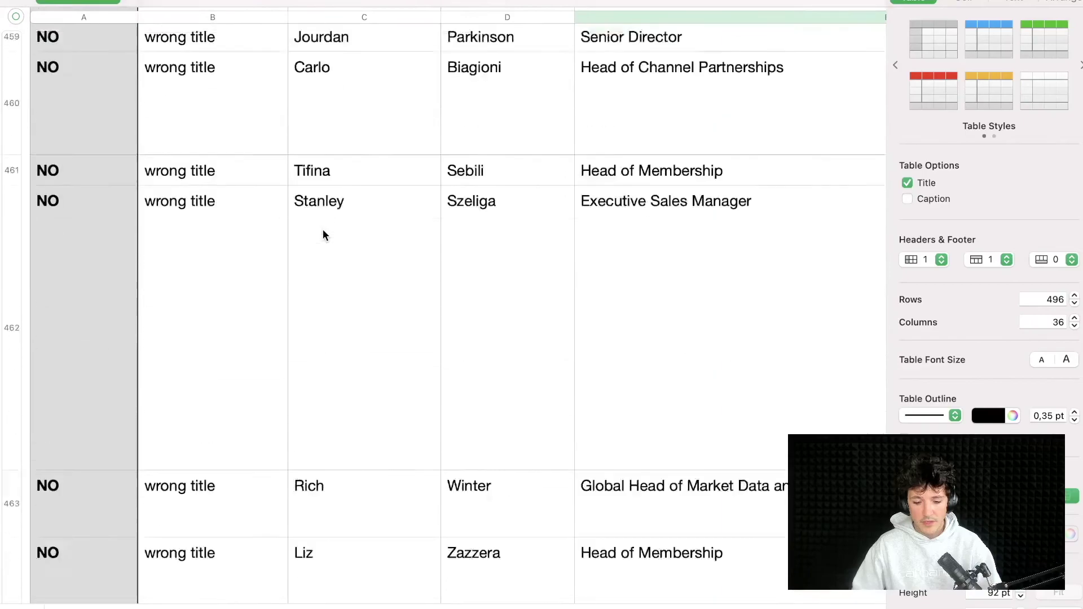
scroll(881, 194, up, 20)
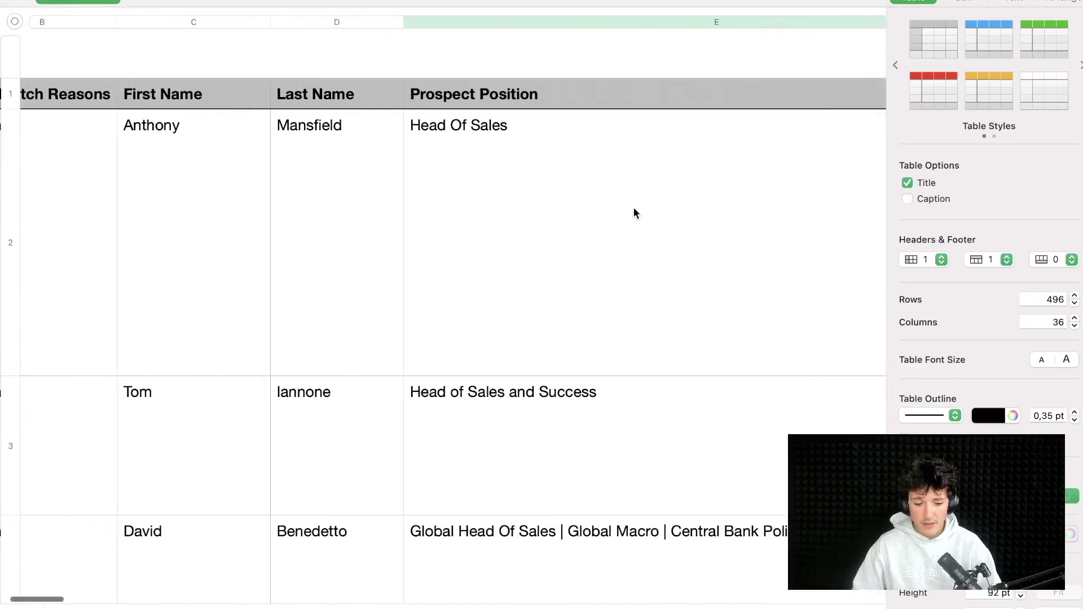
Check the YES match result in cell A2, then return to Evaboot's lead lists.
scroll(534, 317, down, 6)
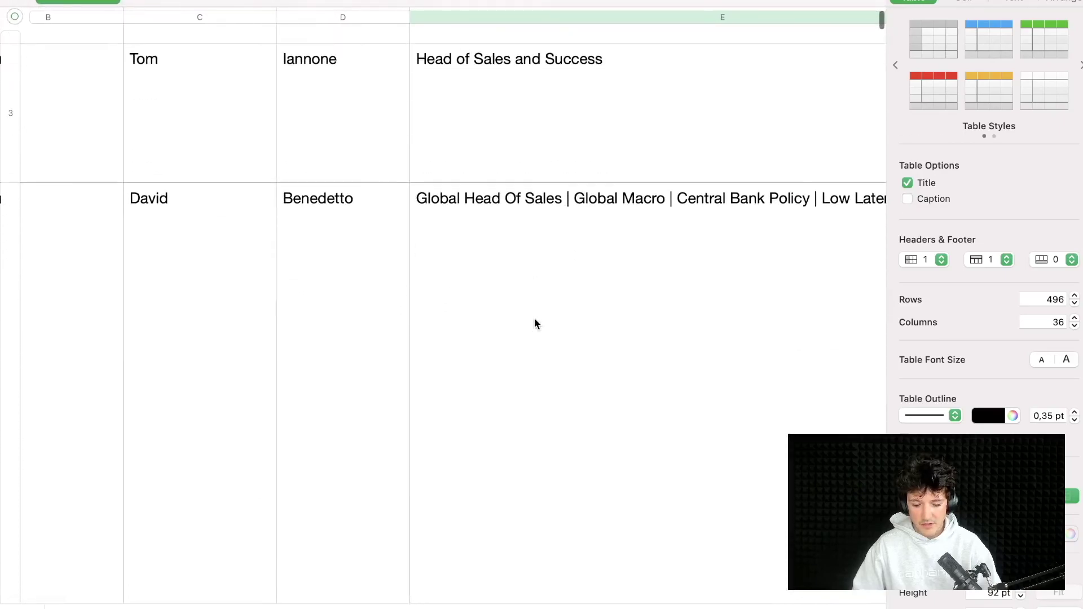
scroll(508, 213, down, 10)
scroll(508, 213, left, 3)
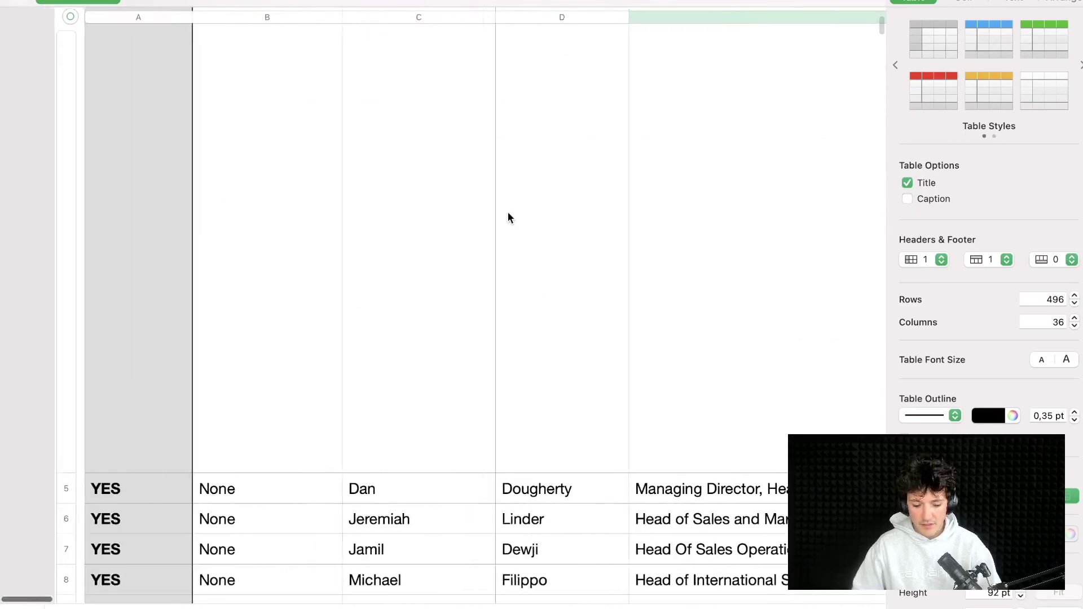
scroll(260, 394, up, 10)
click(96, 159)
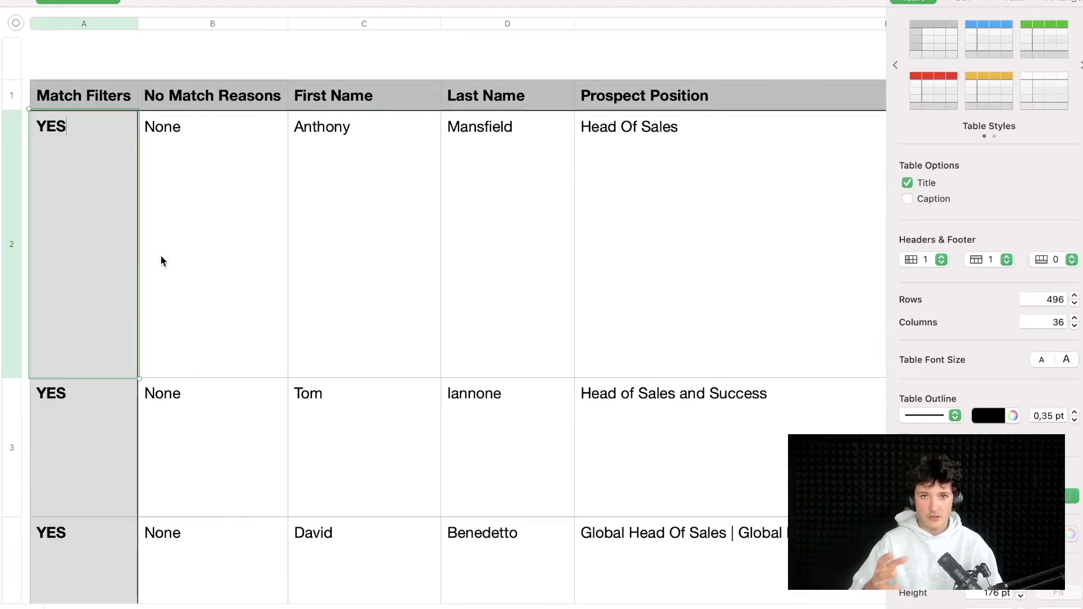
key(ctrl+Right)
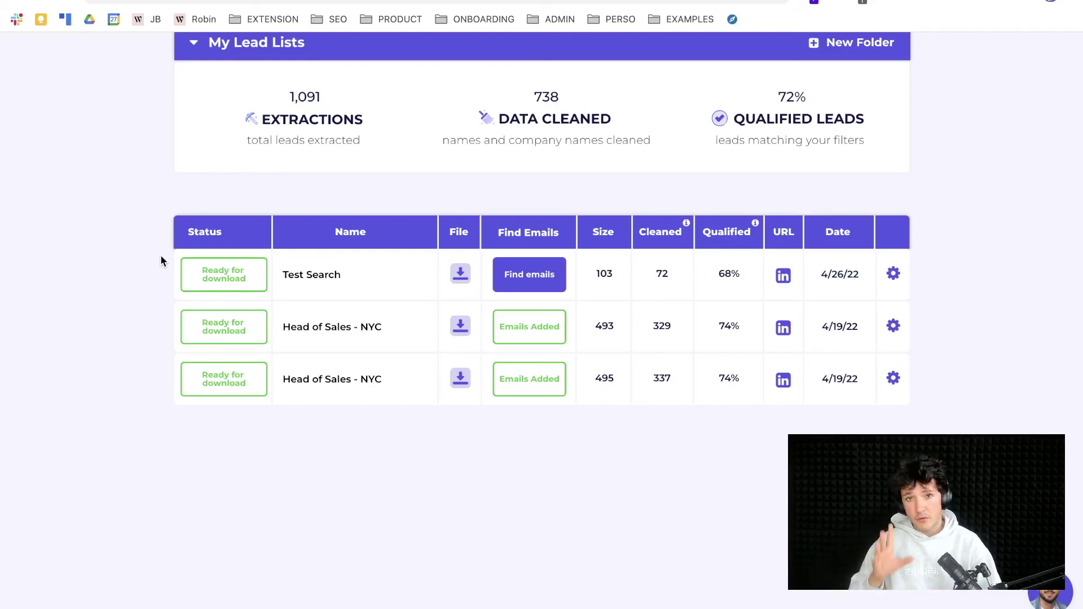
click(517, 272)
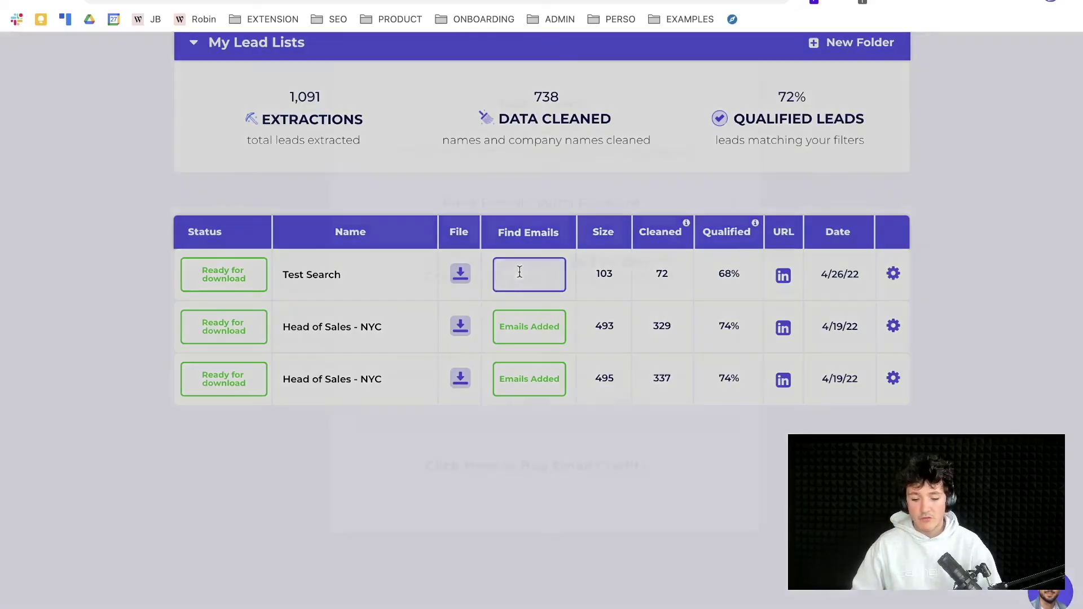
click(220, 443)
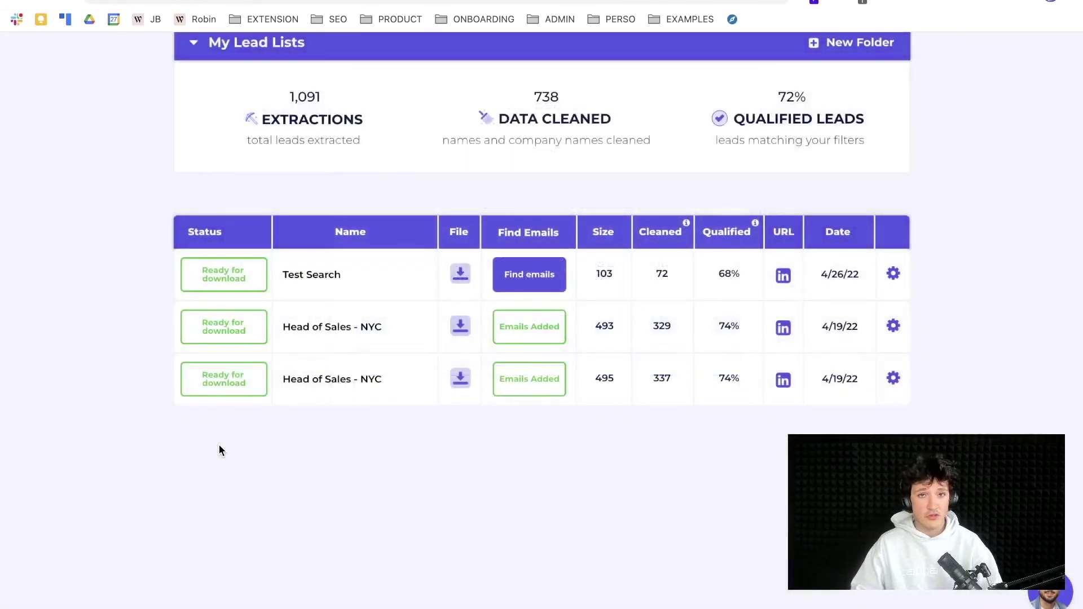